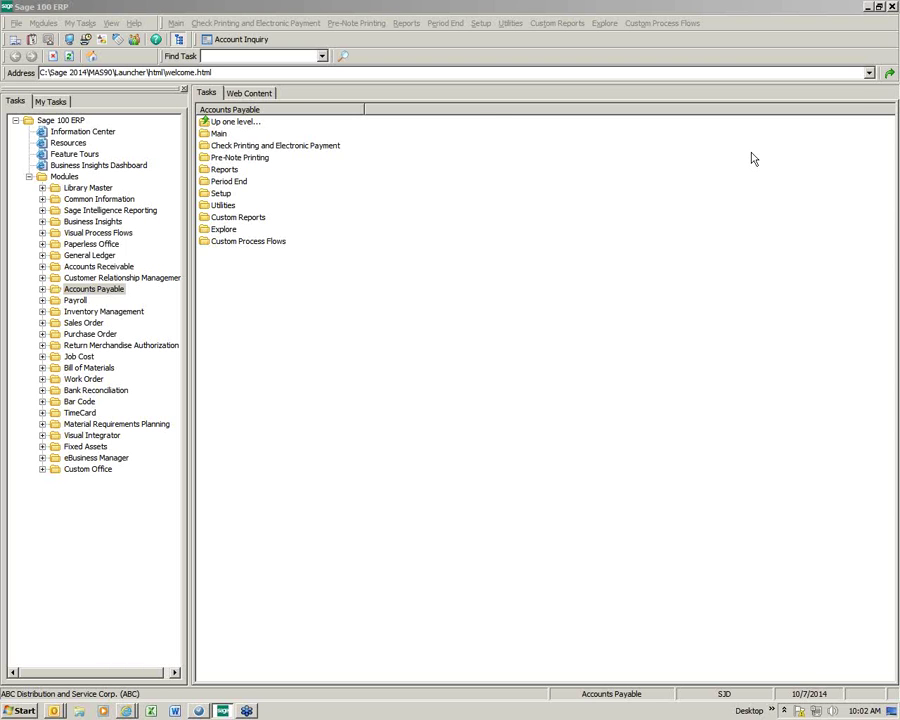
Step: Expand the Accounts Payable module and list its Setup tasks
click(42, 290)
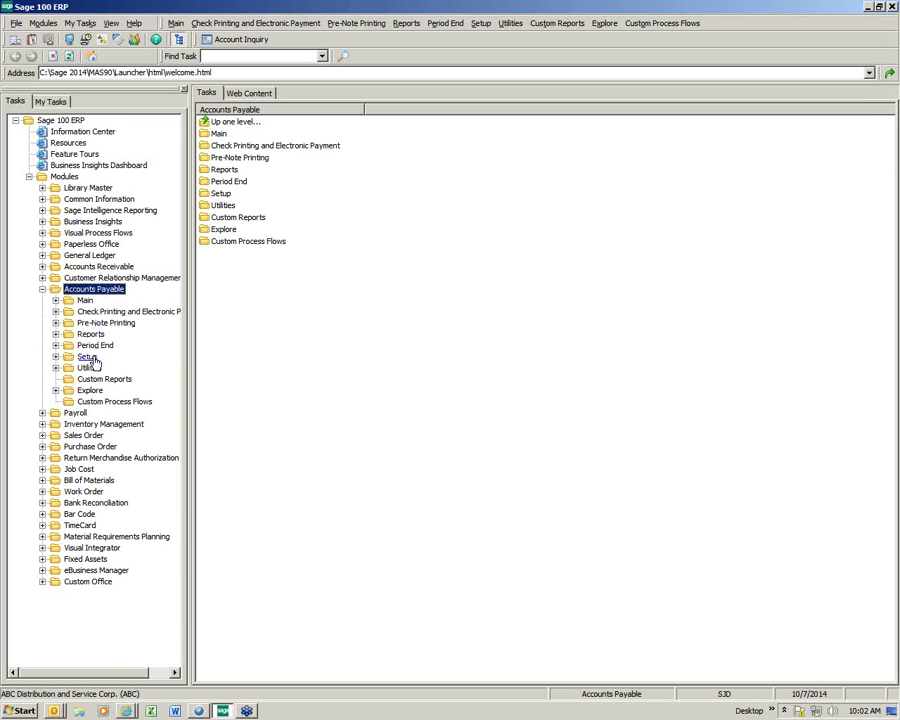
click(88, 358)
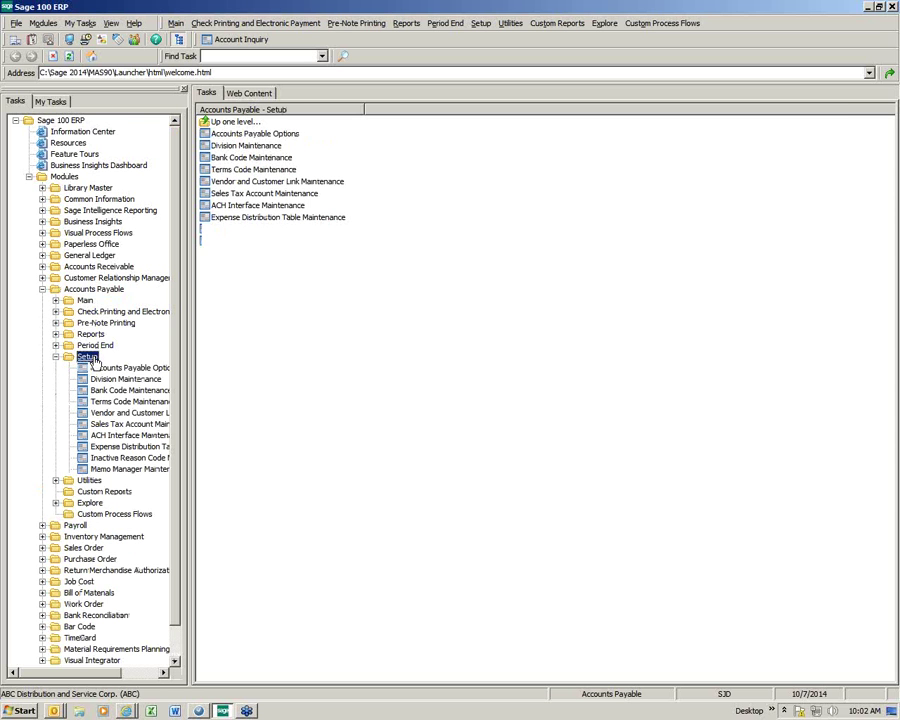
Step: Open Accounts Payable Options and check Enable ACH Electronic Payments on the 6. ACH tab
click(252, 139)
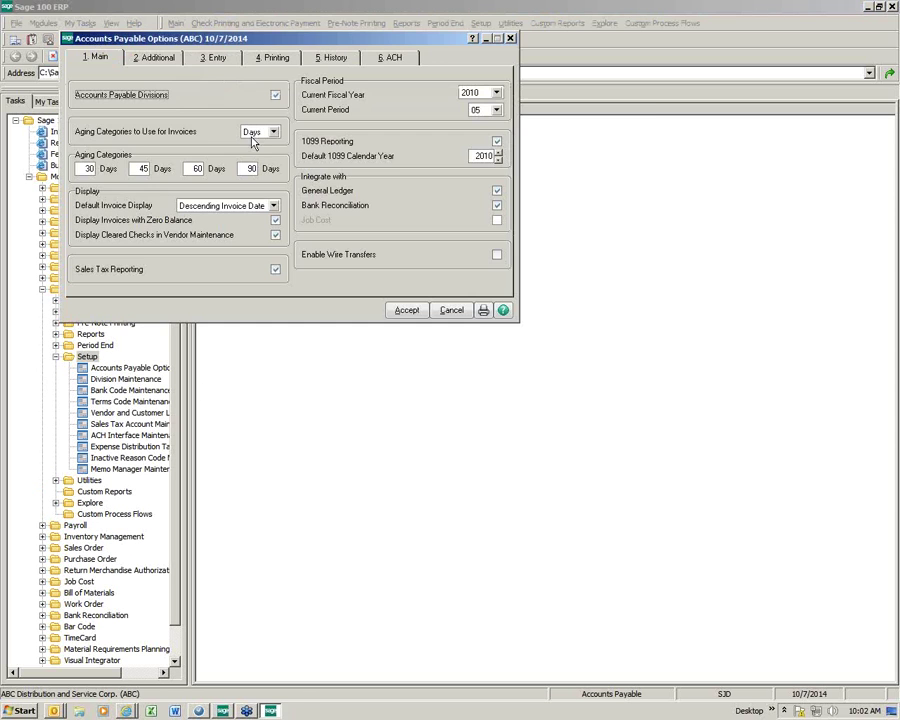
click(385, 62)
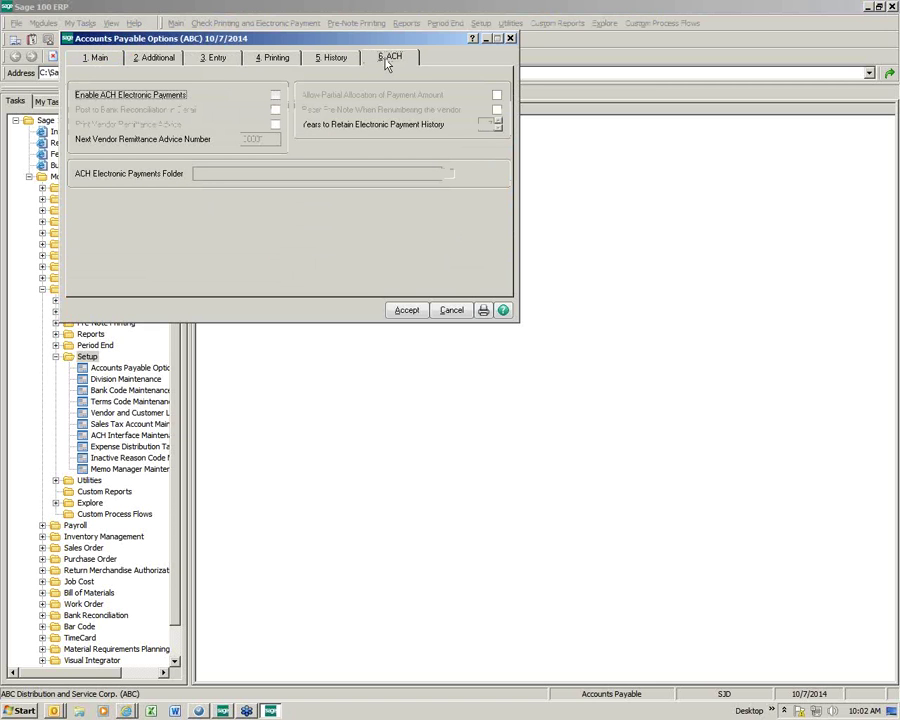
click(276, 96)
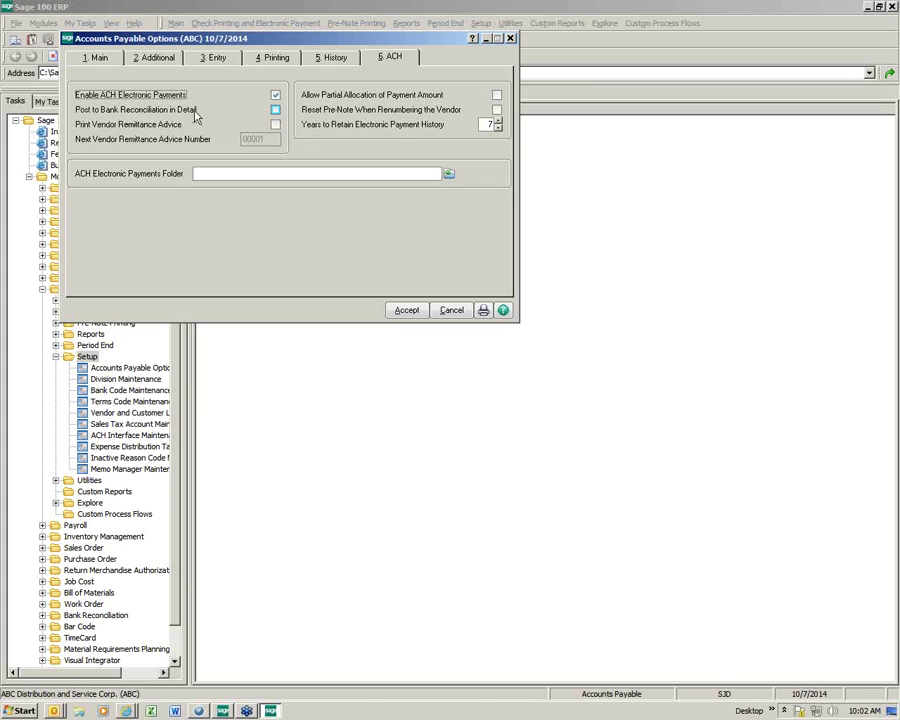
Step: Check Post to Bank Reconciliation in Detail and Print Vendor Remittance Advice
click(275, 110)
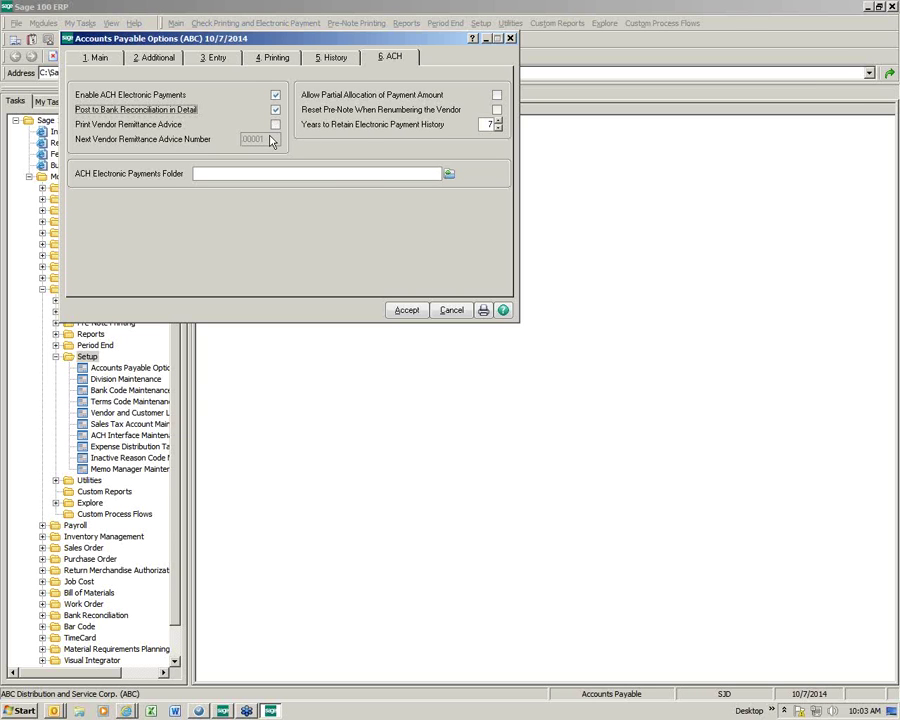
click(275, 124)
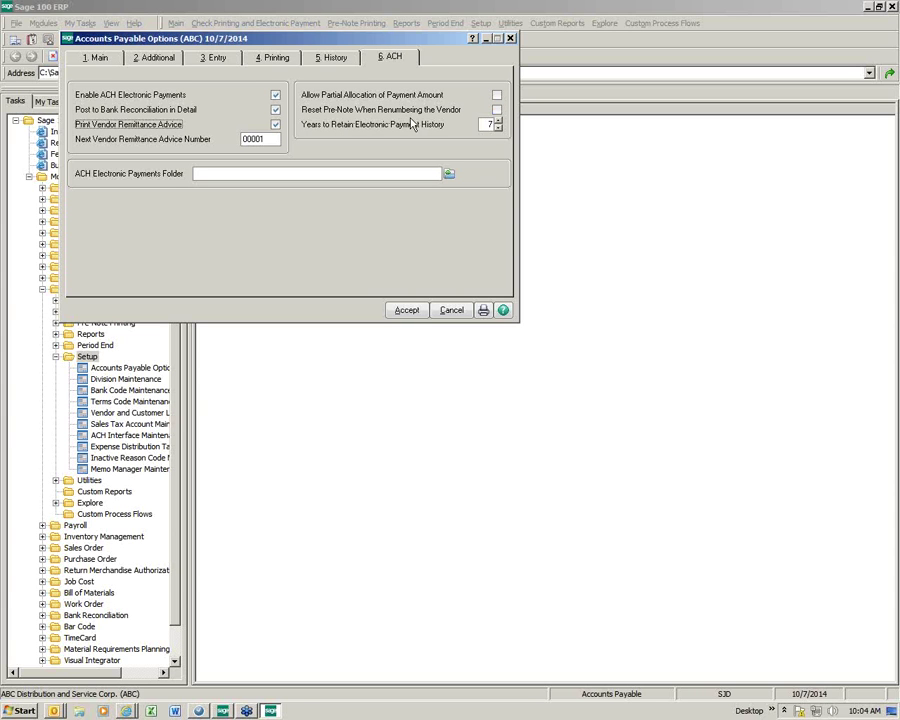
Step: Set the ACH payments folder to C:\Sage 2014\AP ACH\ and accept the Accounts Payable options
click(449, 177)
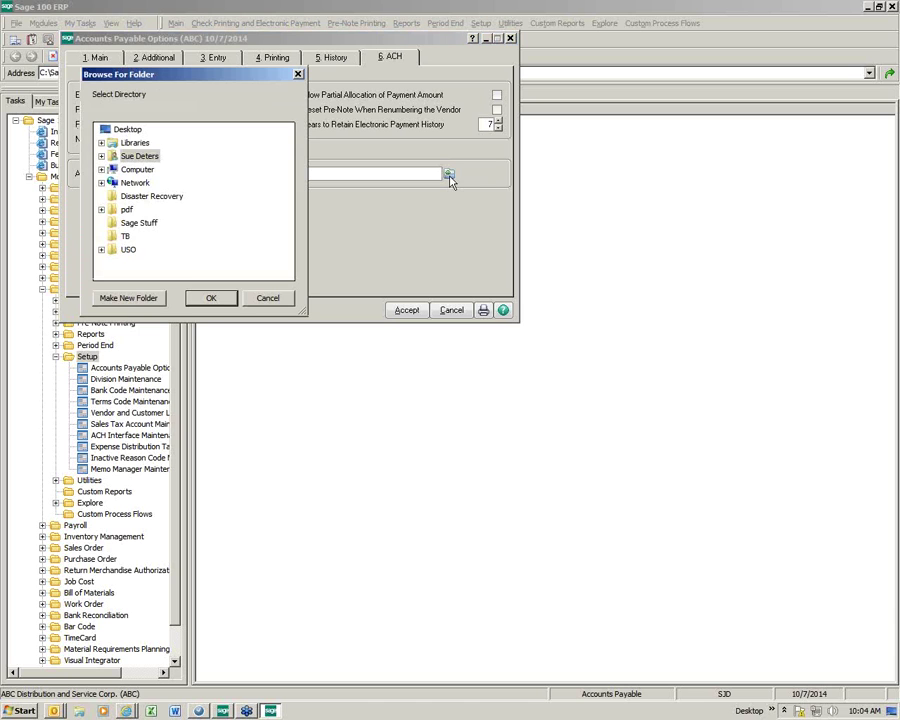
click(101, 169)
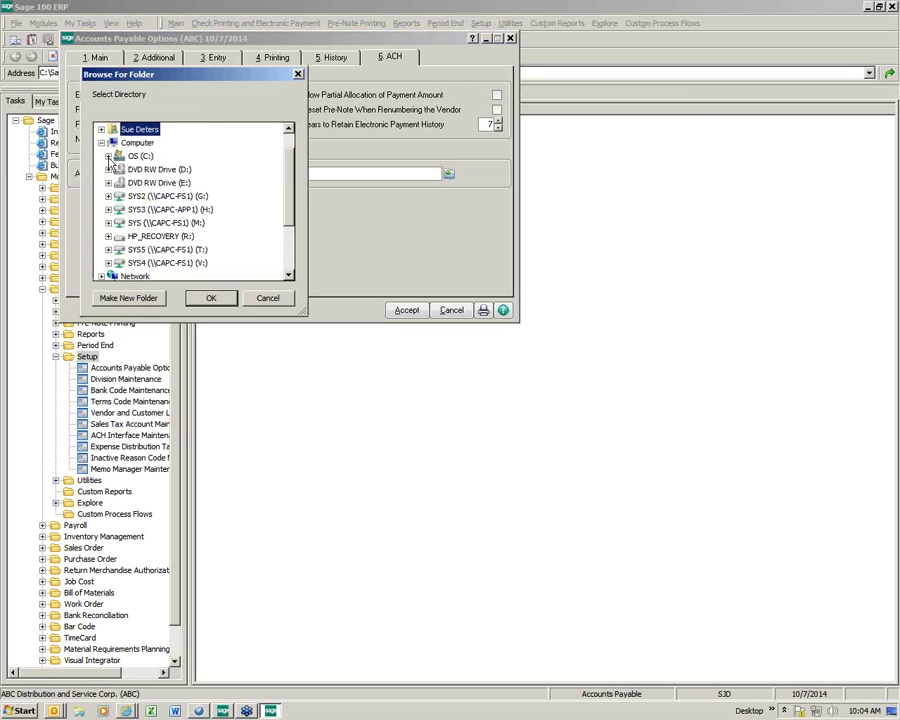
click(108, 156)
click(285, 256)
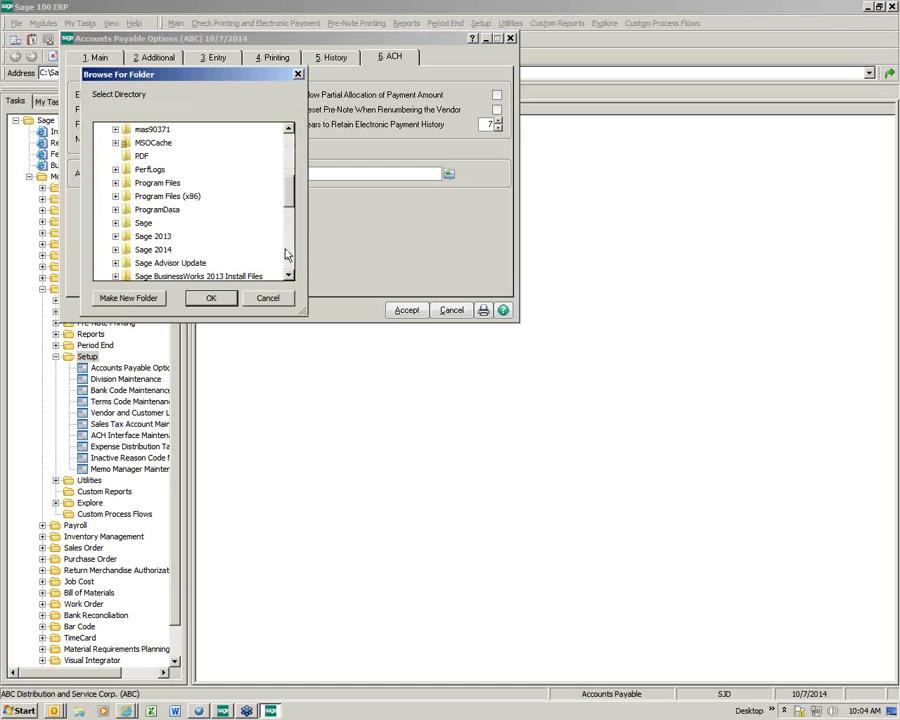
double_click(157, 250)
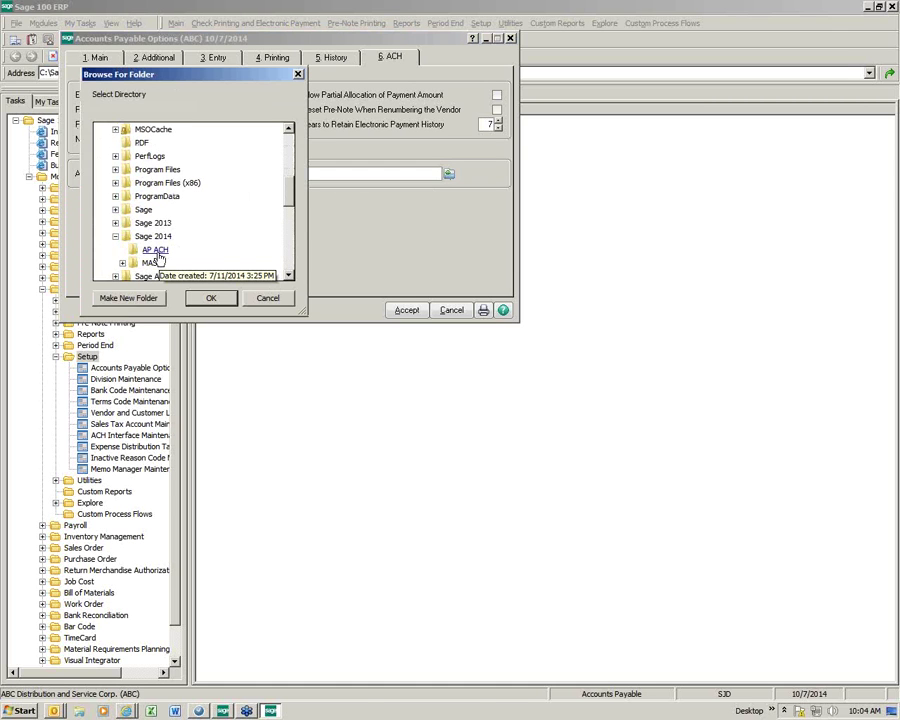
click(155, 250)
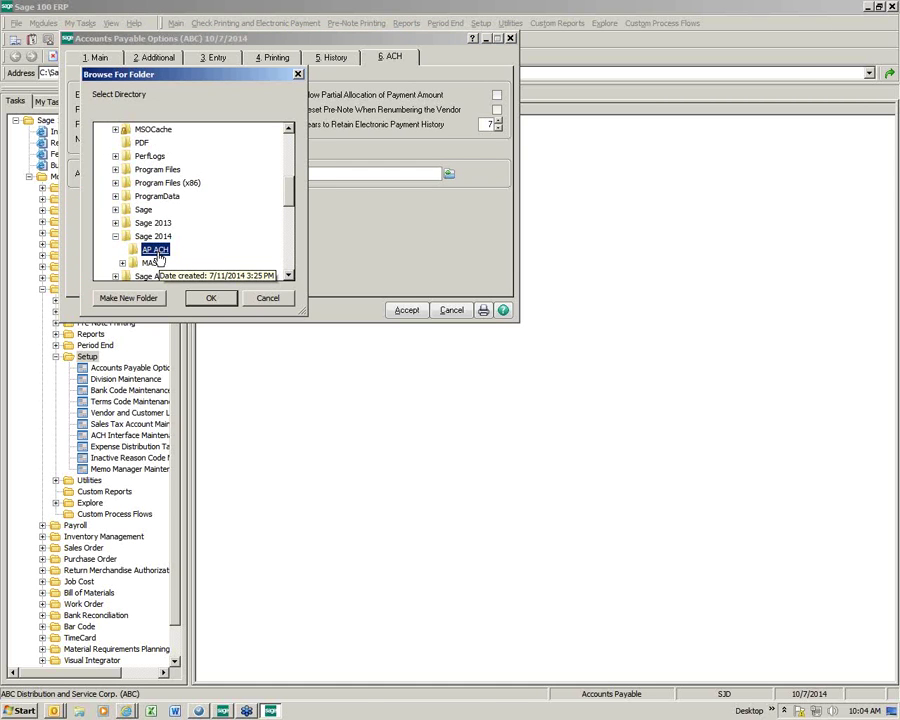
click(212, 299)
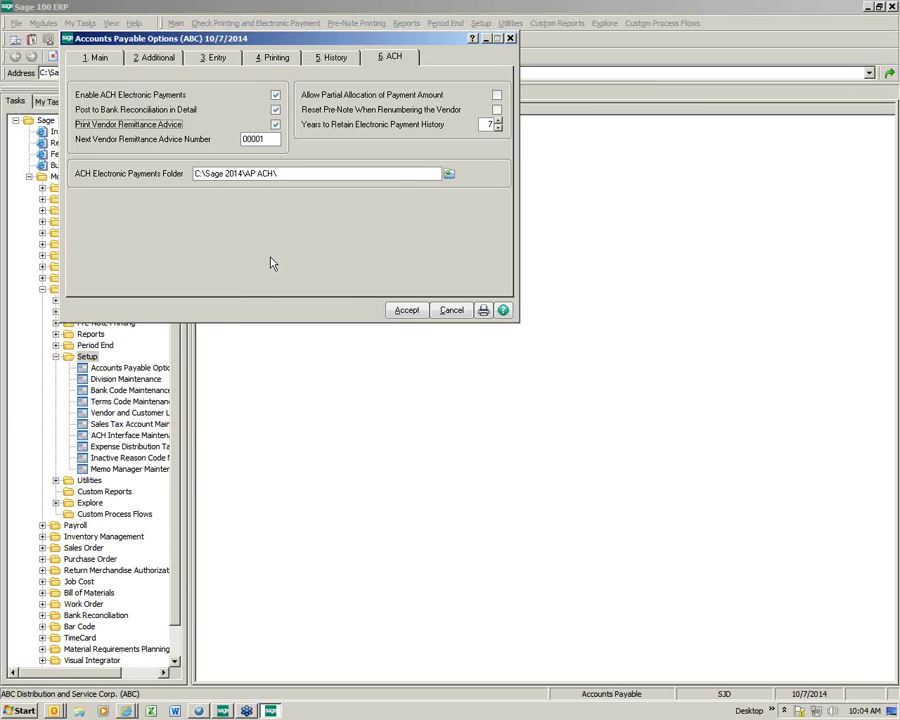
click(406, 311)
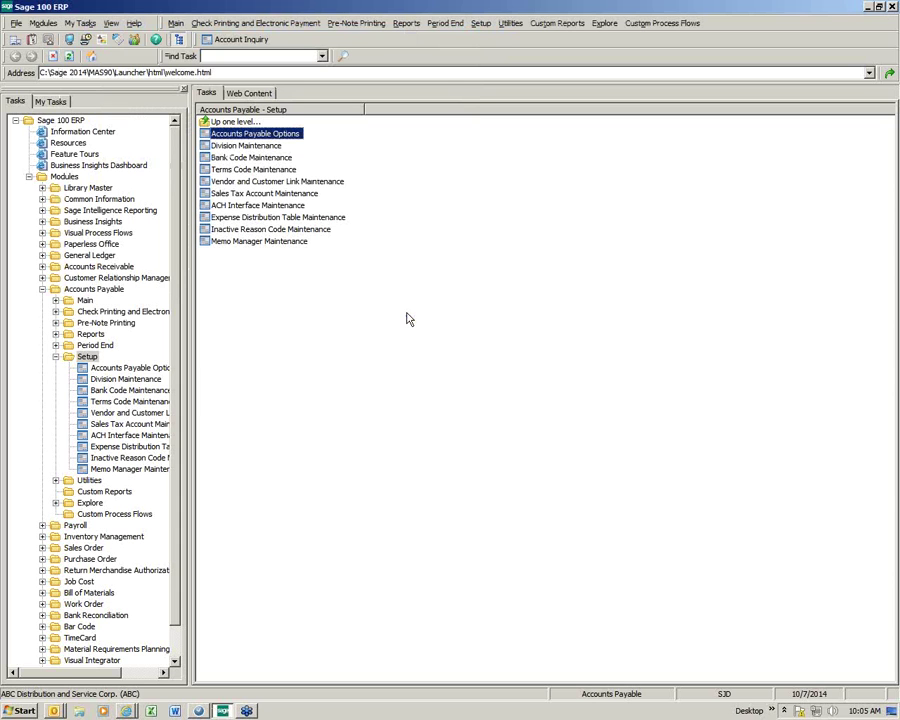
Step: Open ACH Interface Maintenance and load bank code D, Wells Fargo Checking
click(252, 206)
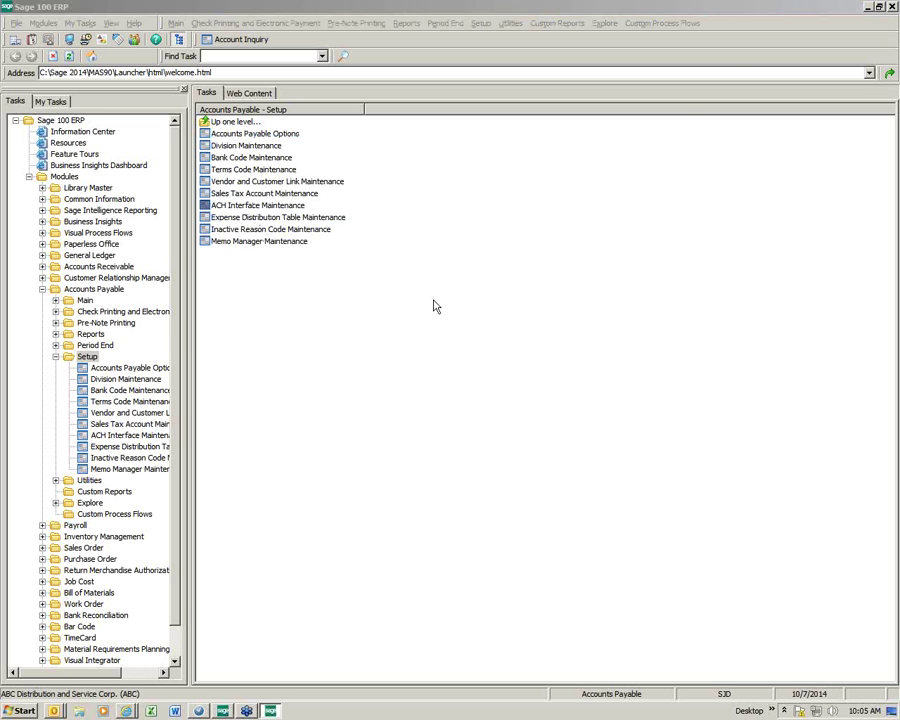
click(309, 218)
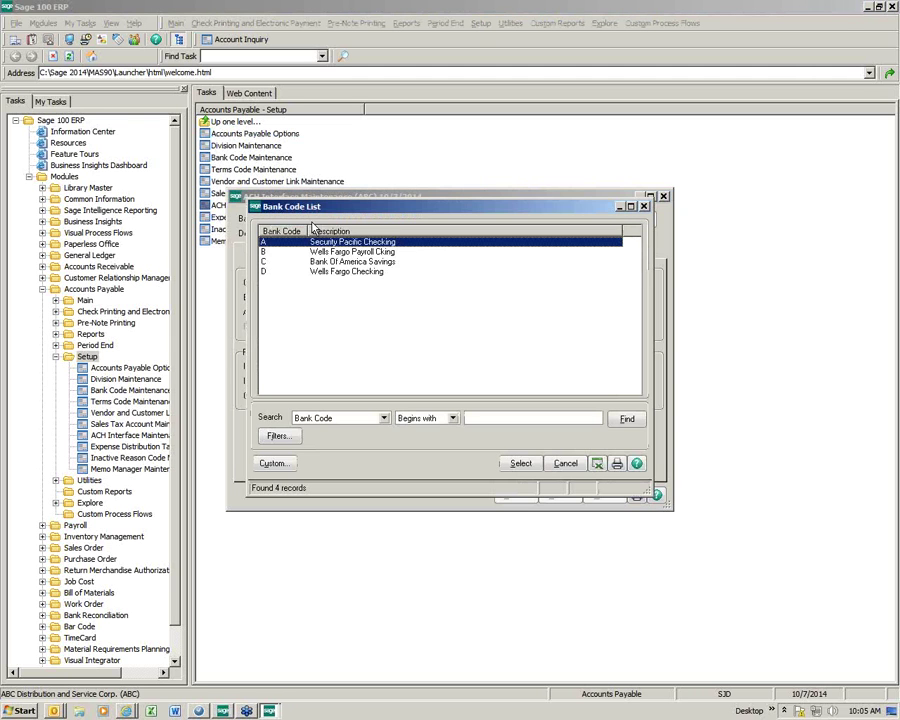
double_click(330, 273)
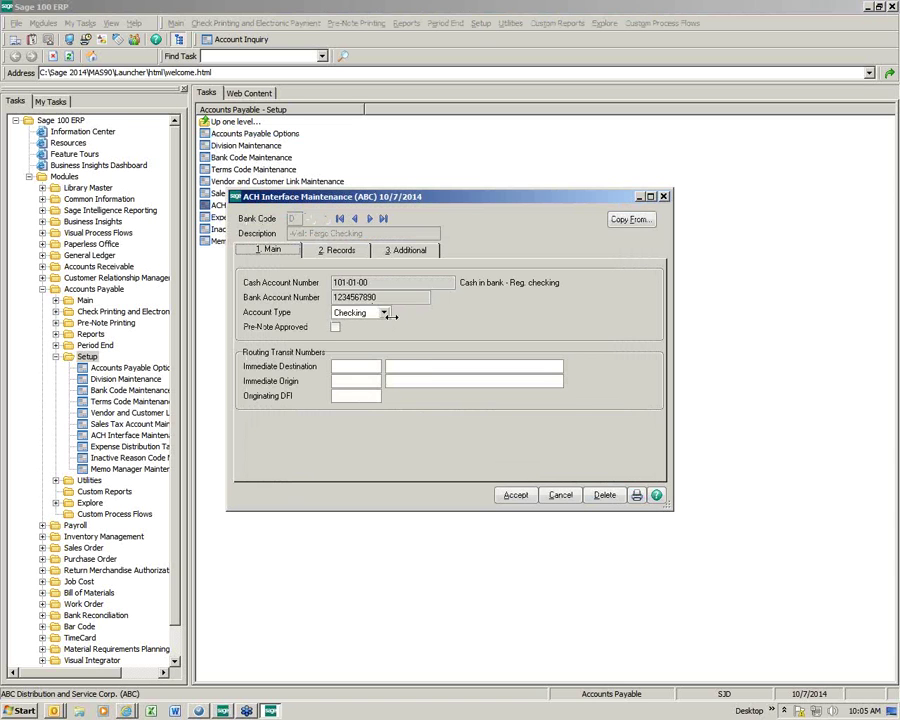
Step: Mark bank D pre-note approved with immediate destination 281082915, WELLS FARGO
click(335, 327)
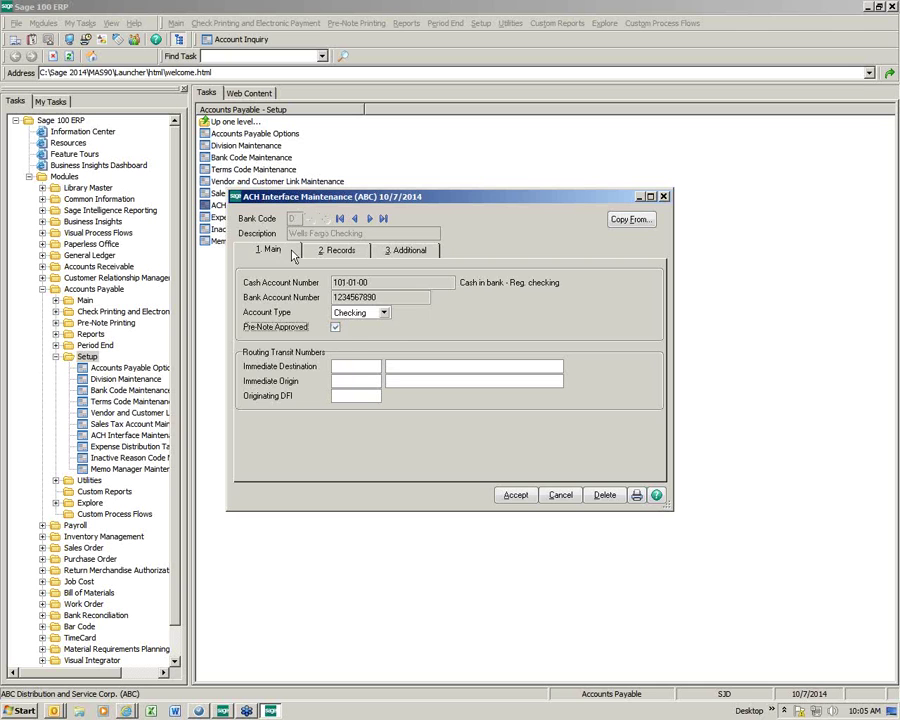
click(350, 366)
text(281082915)
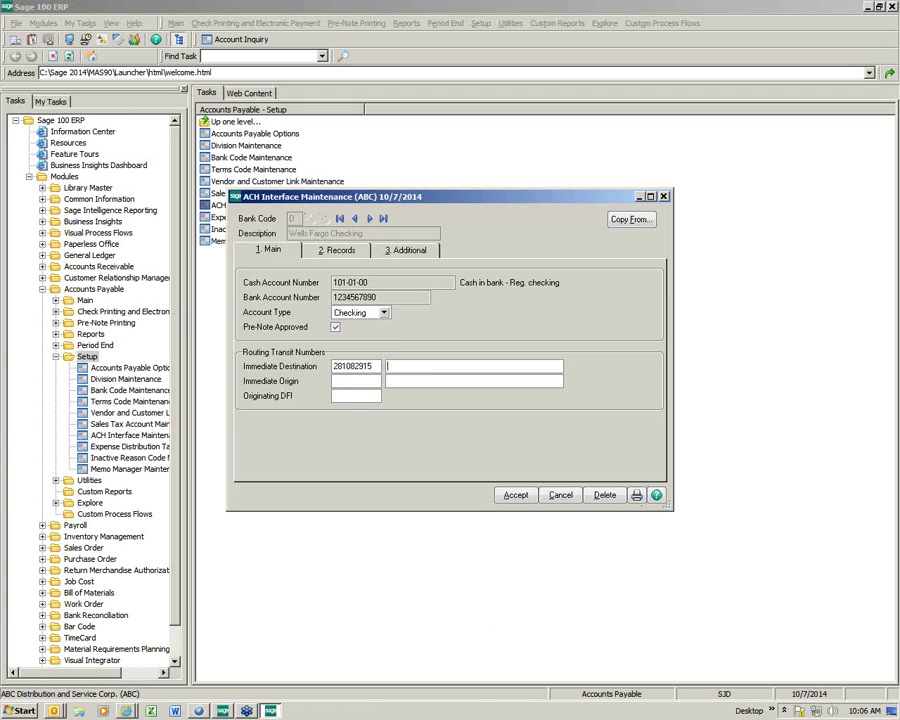
key(Tab)
text(WELLS FARGO)
click(335, 250)
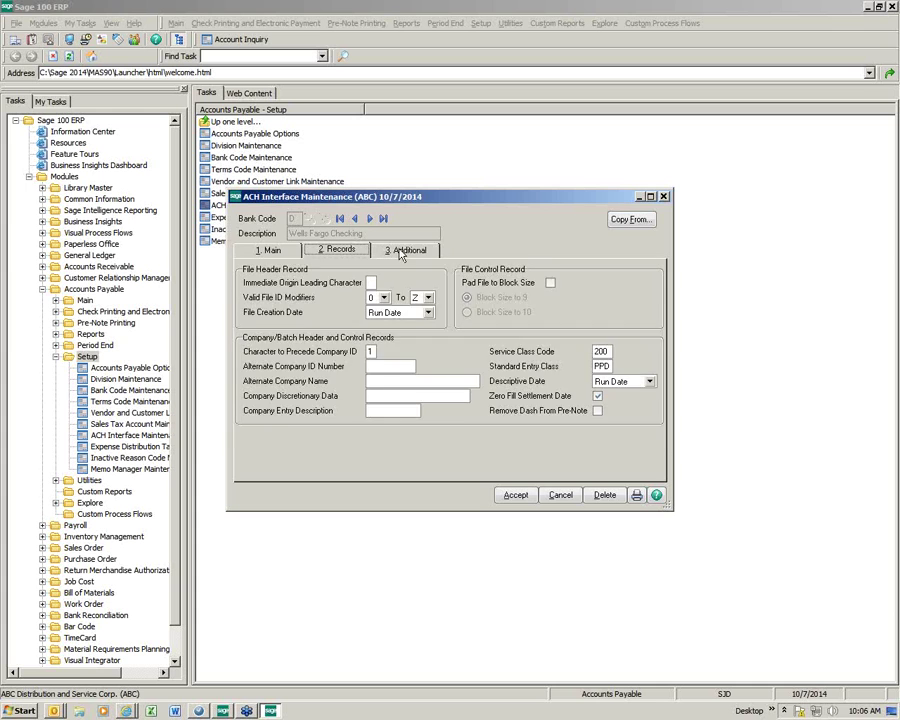
Step: Leave Include Debit Record off and CR/LF After Each Record at No, then accept bank D's settings
click(400, 251)
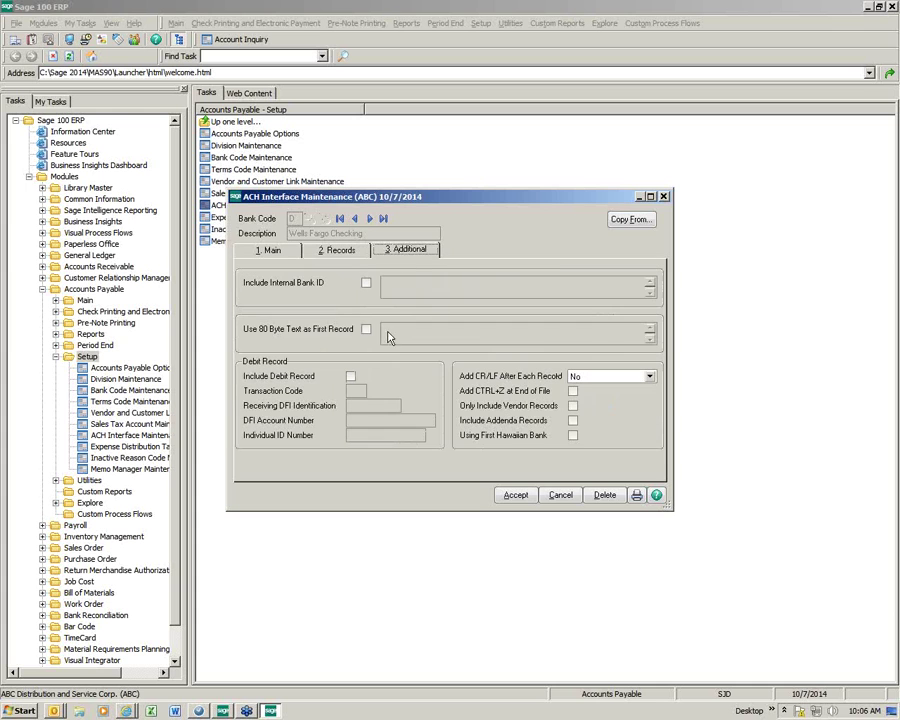
click(350, 376)
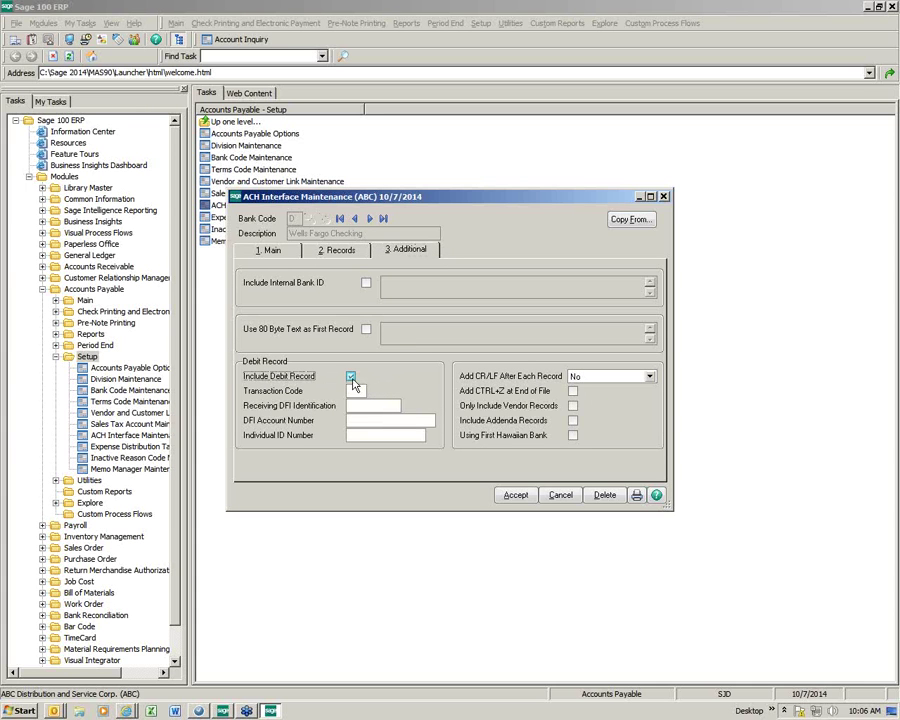
click(351, 377)
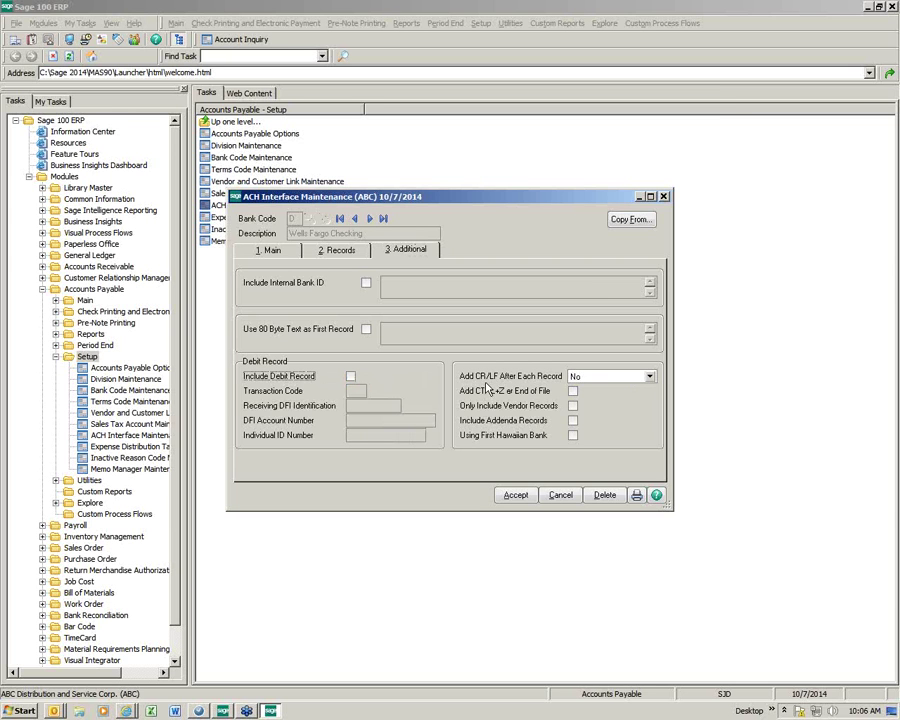
click(648, 377)
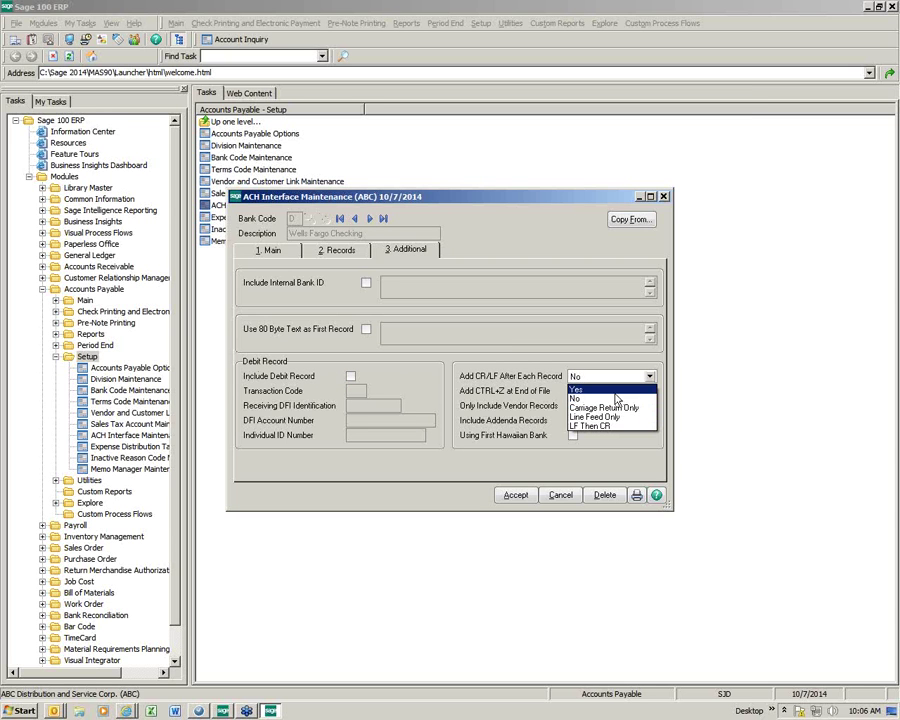
click(616, 399)
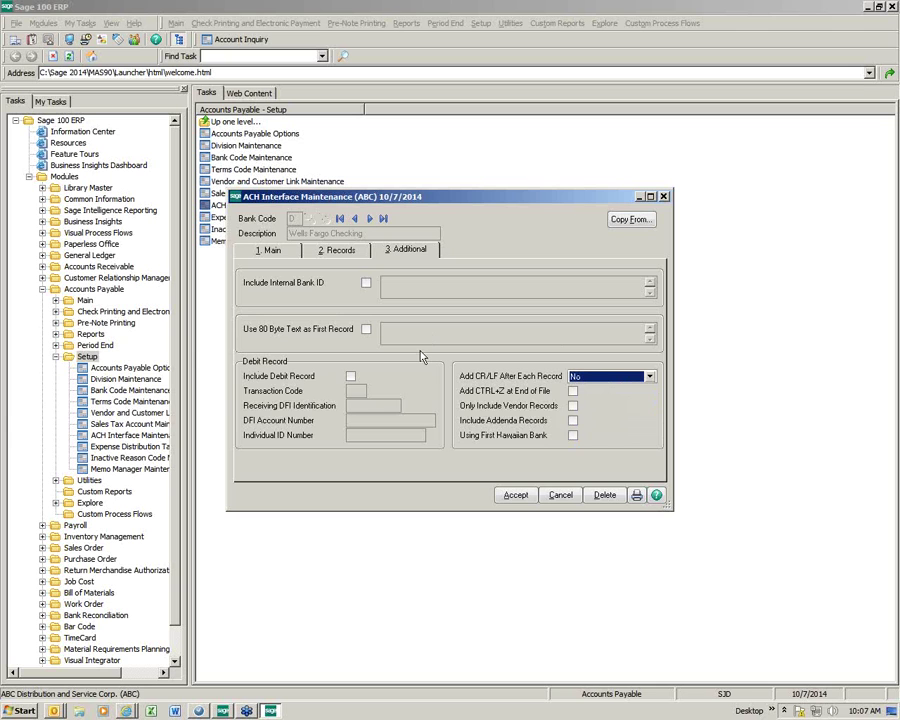
click(518, 497)
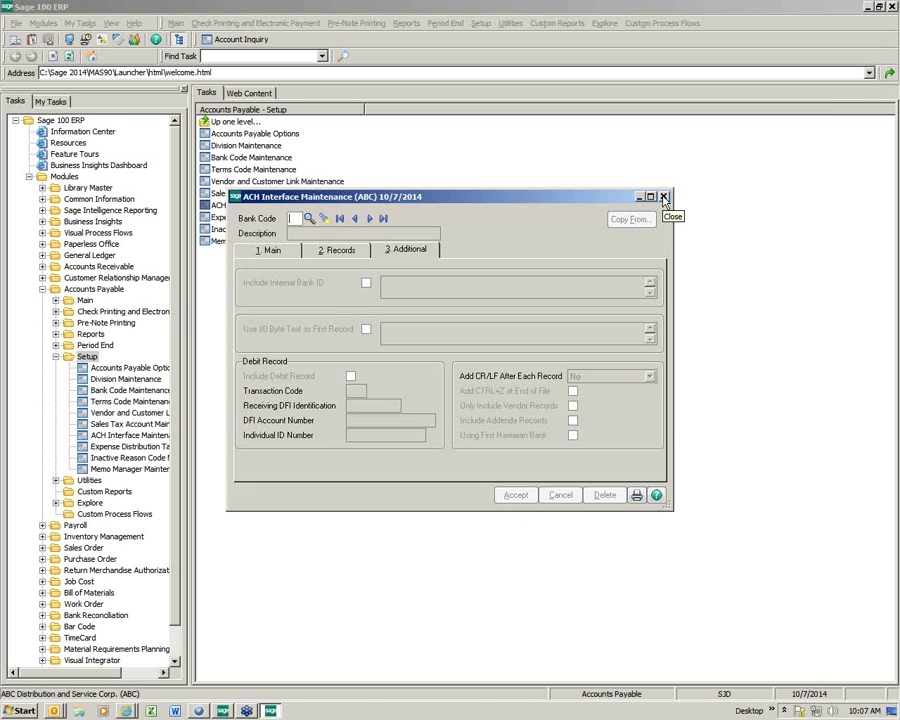
Step: Close ACH Interface Maintenance and switch from Accounts Payable Setup to the Main tasks
click(663, 197)
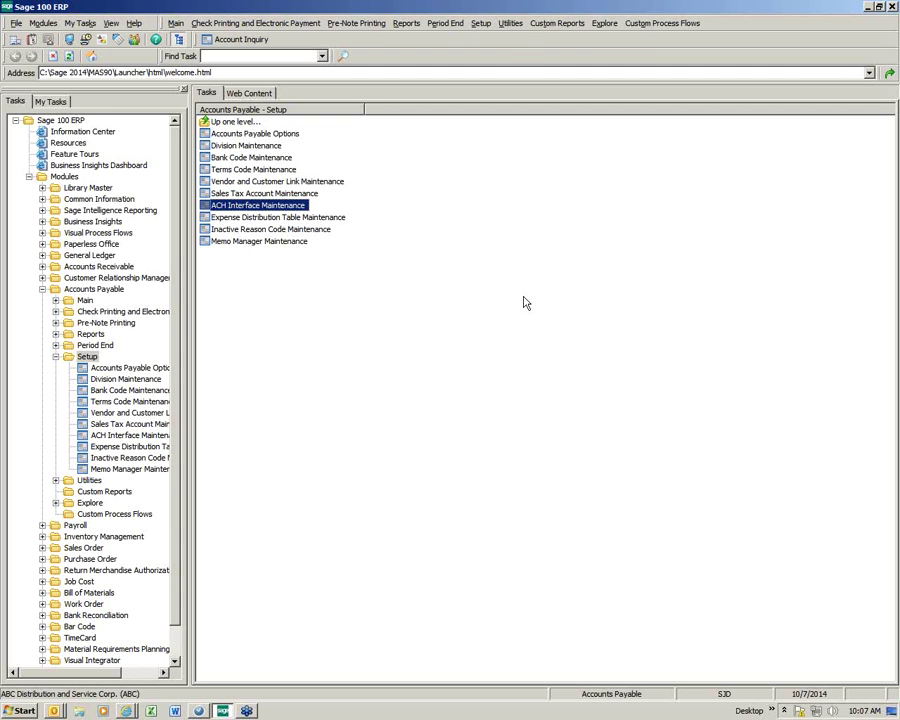
click(55, 357)
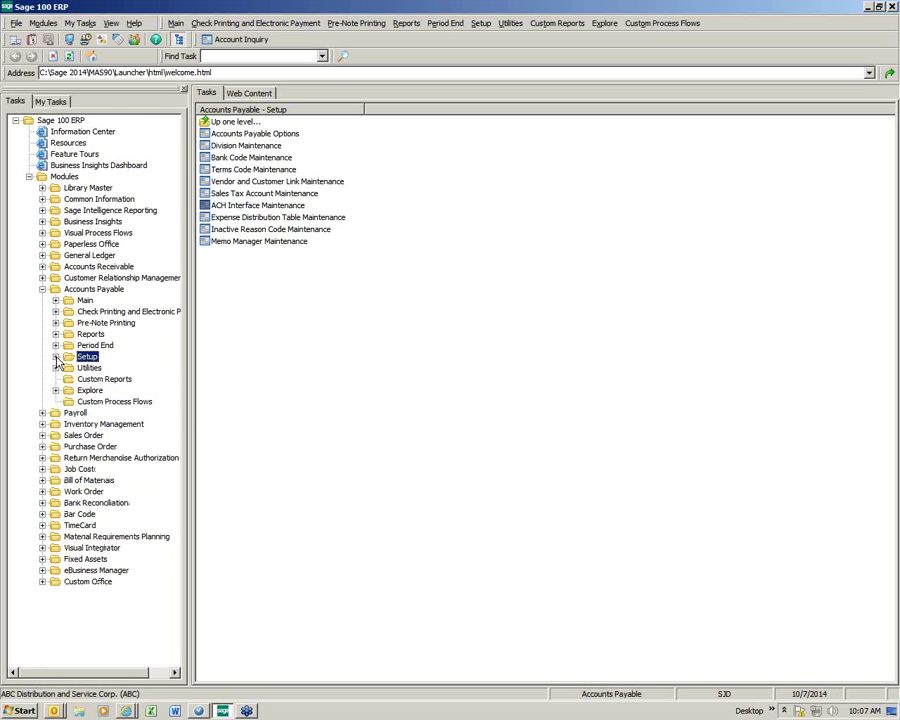
click(85, 302)
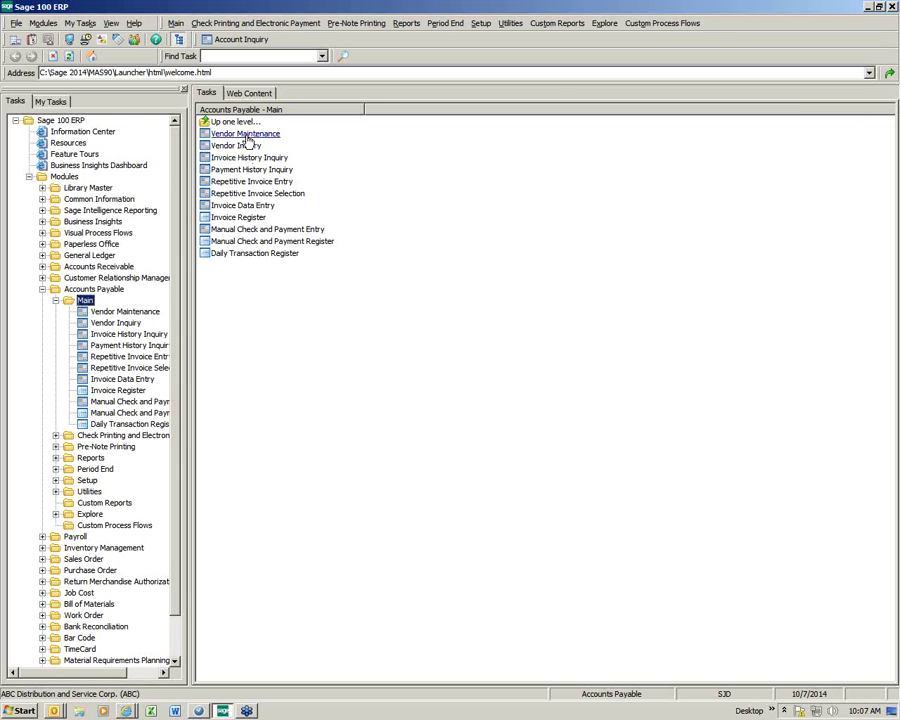
Step: Load vendor 01-AIRWAY in Vendor Maintenance, tick Electronic Payment, and open its electronic payment details
click(245, 134)
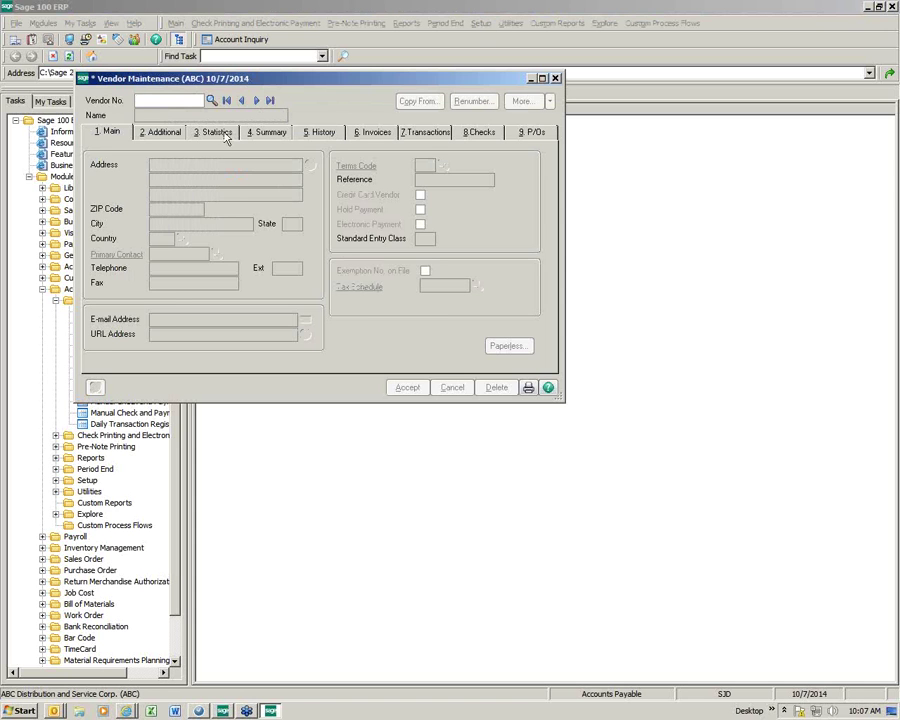
click(211, 103)
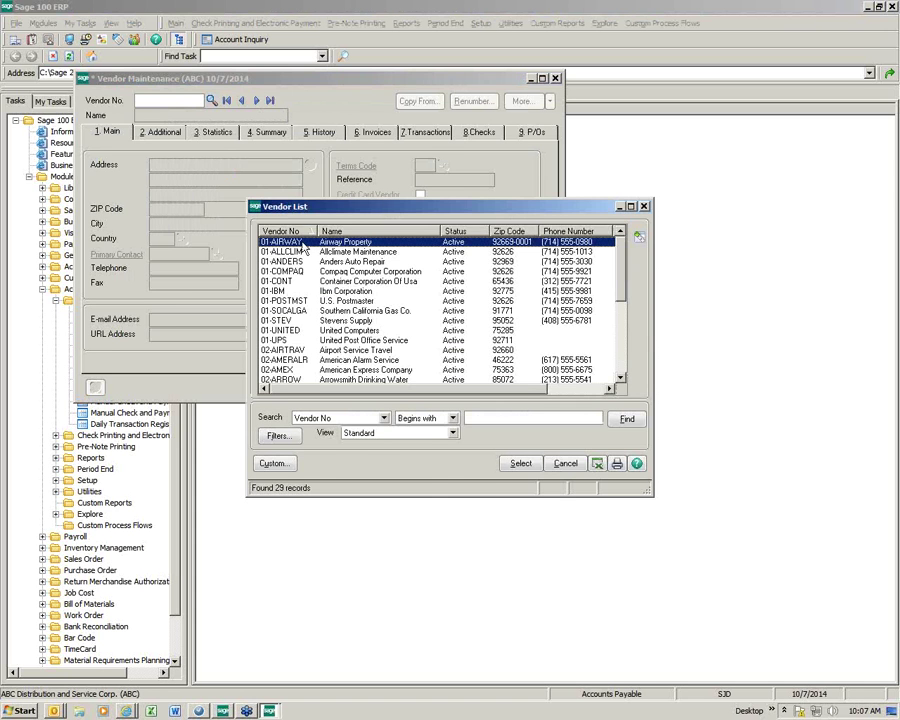
double_click(300, 241)
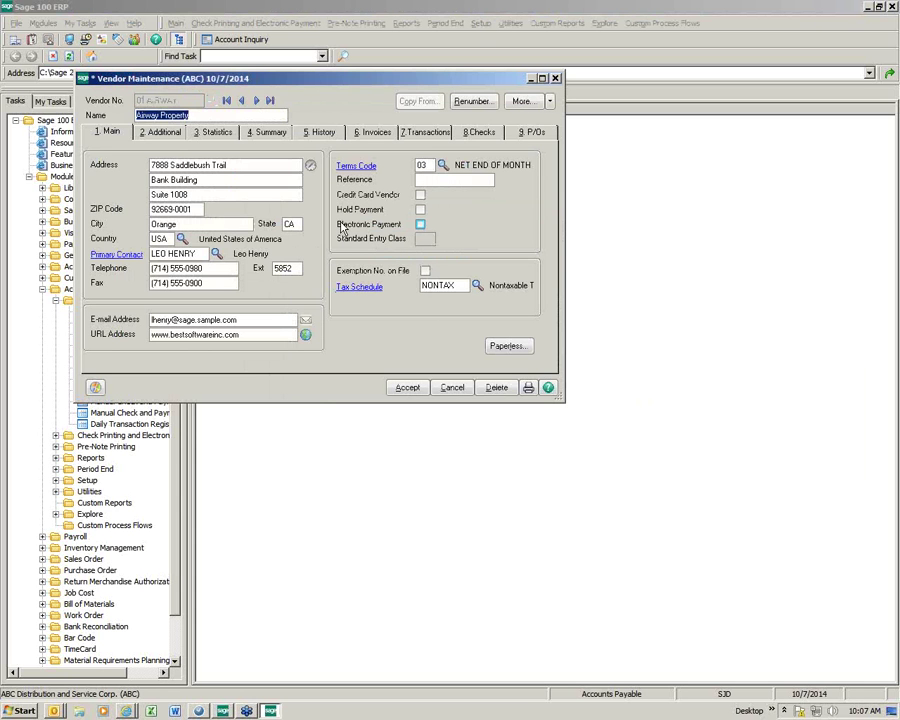
click(420, 224)
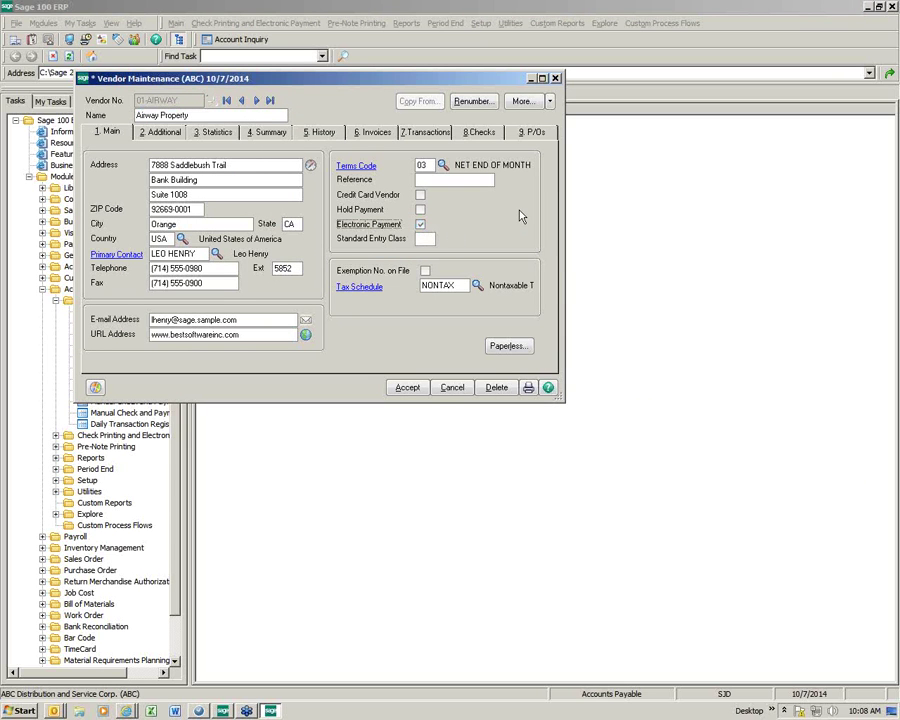
click(519, 105)
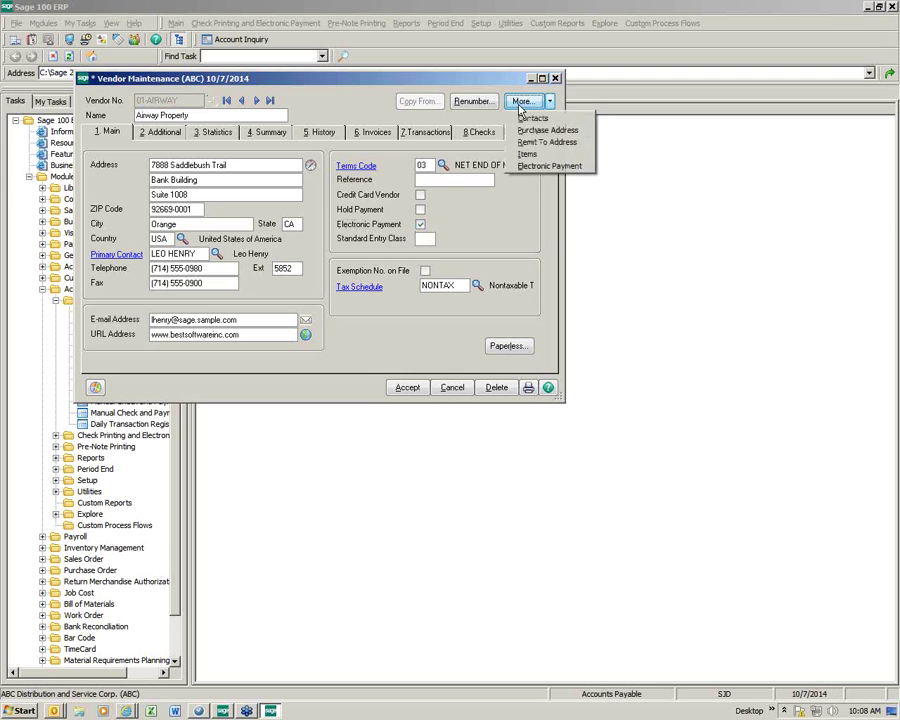
click(535, 167)
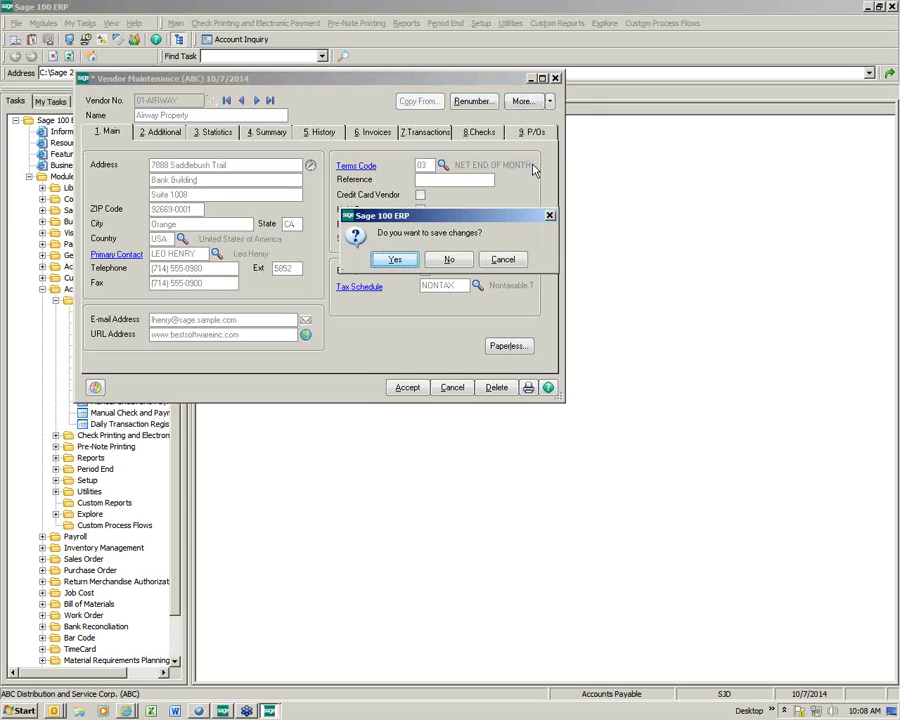
Step: Save the vendor, then enter the bank account number and corrected routing number 081001357
click(395, 259)
drag(380, 246, 251, 199)
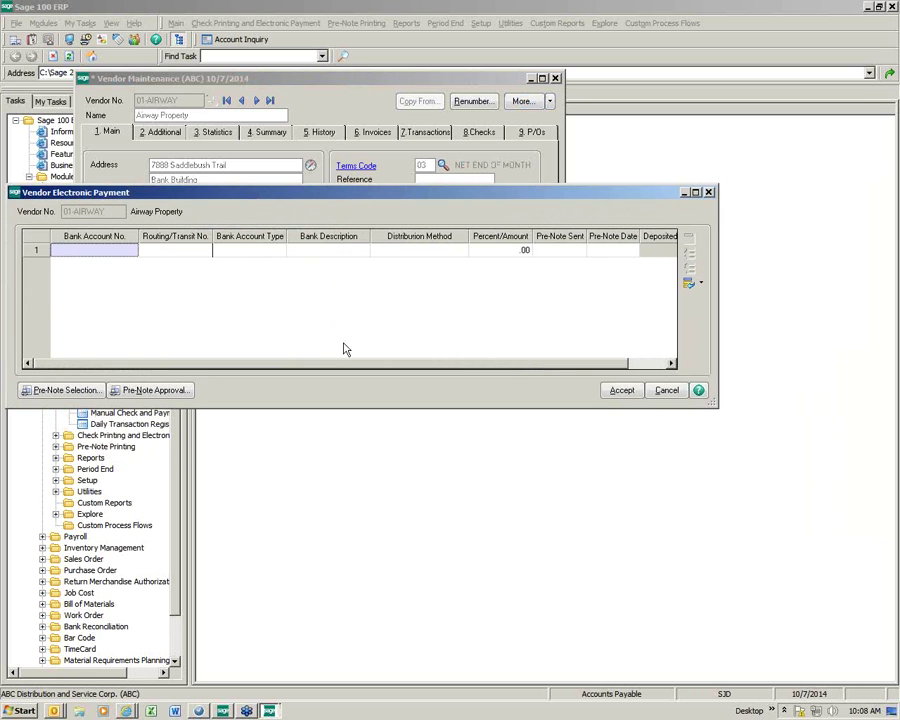
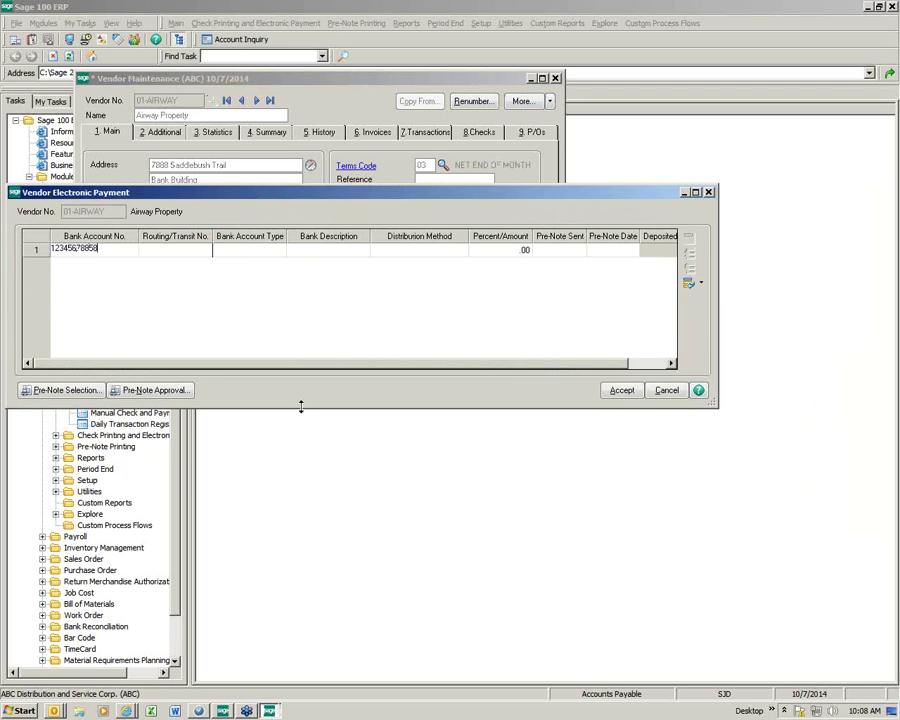
key(Tab)
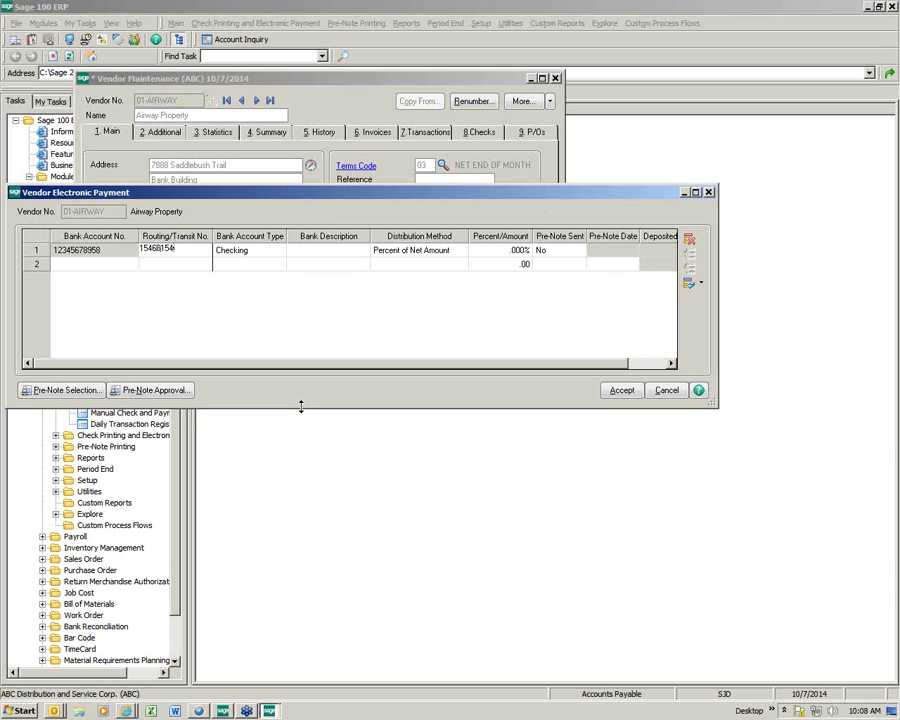
key(Tab)
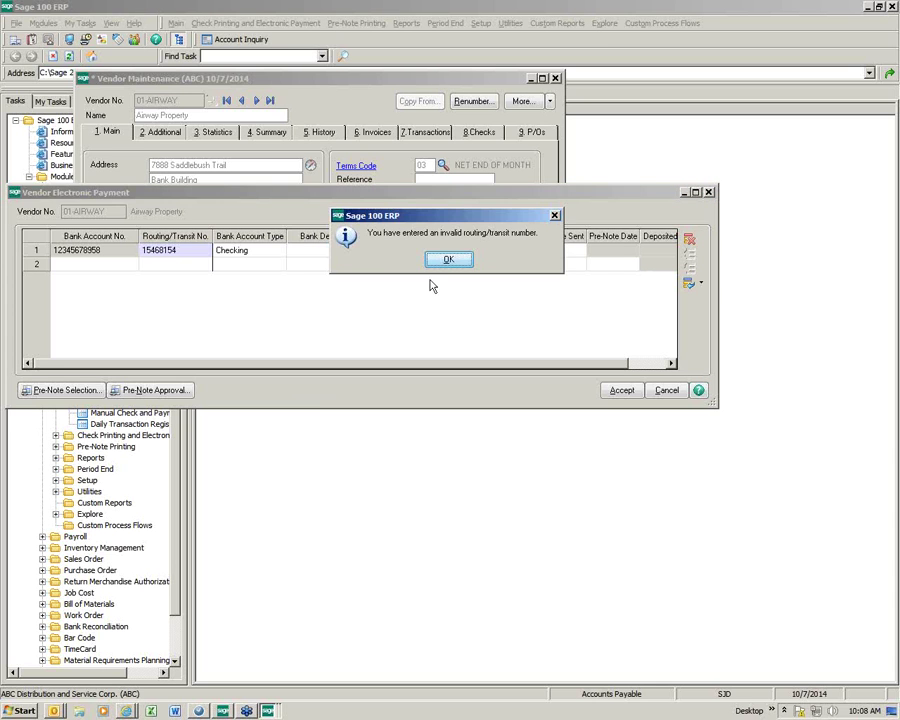
click(438, 258)
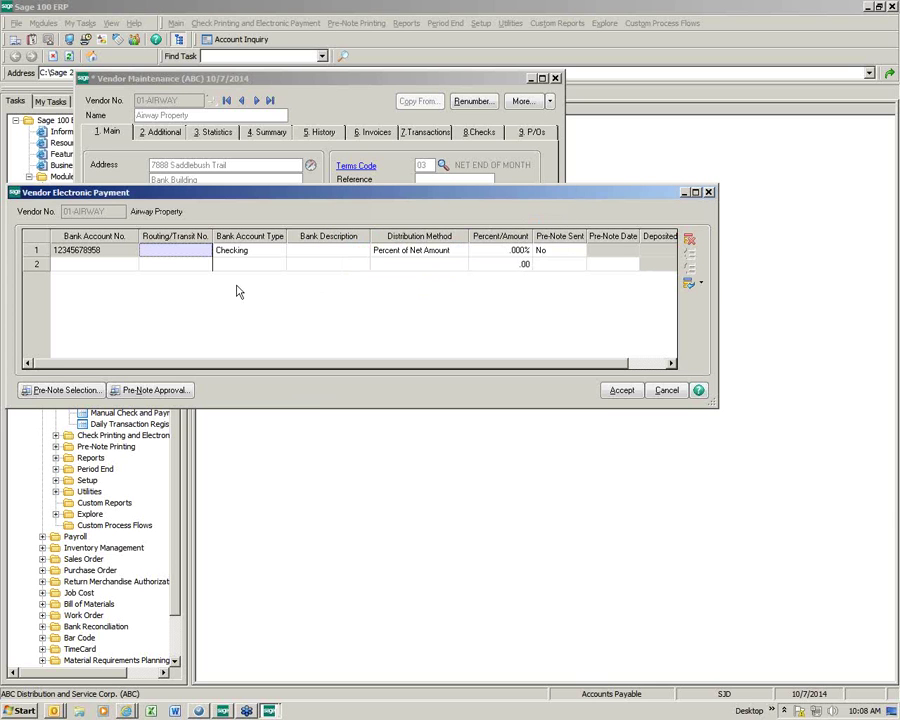
click(172, 253)
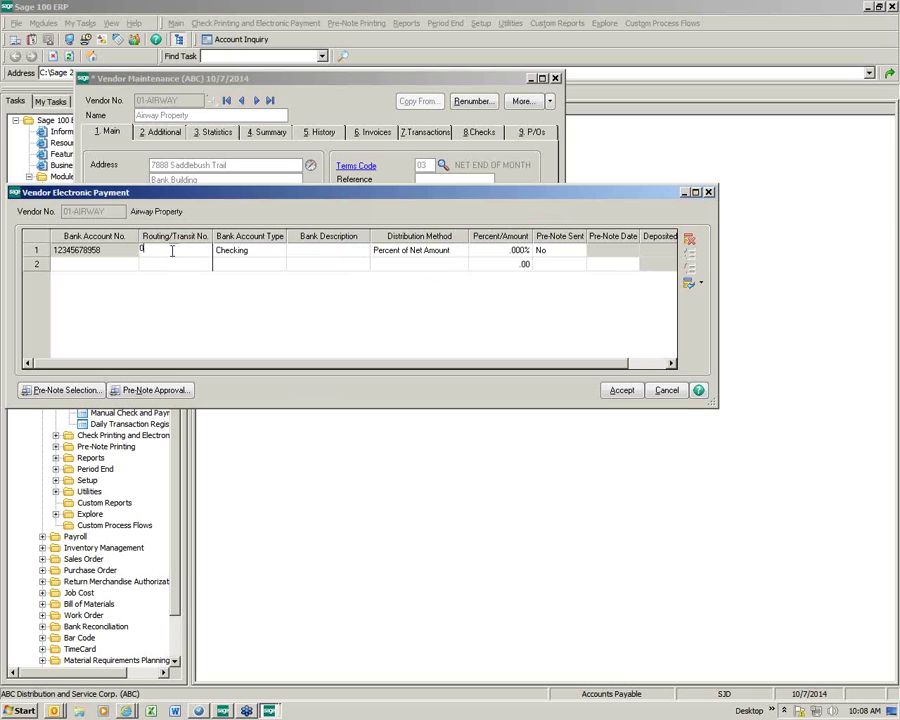
text(08)
text(100)
text(1357)
key(Tab)
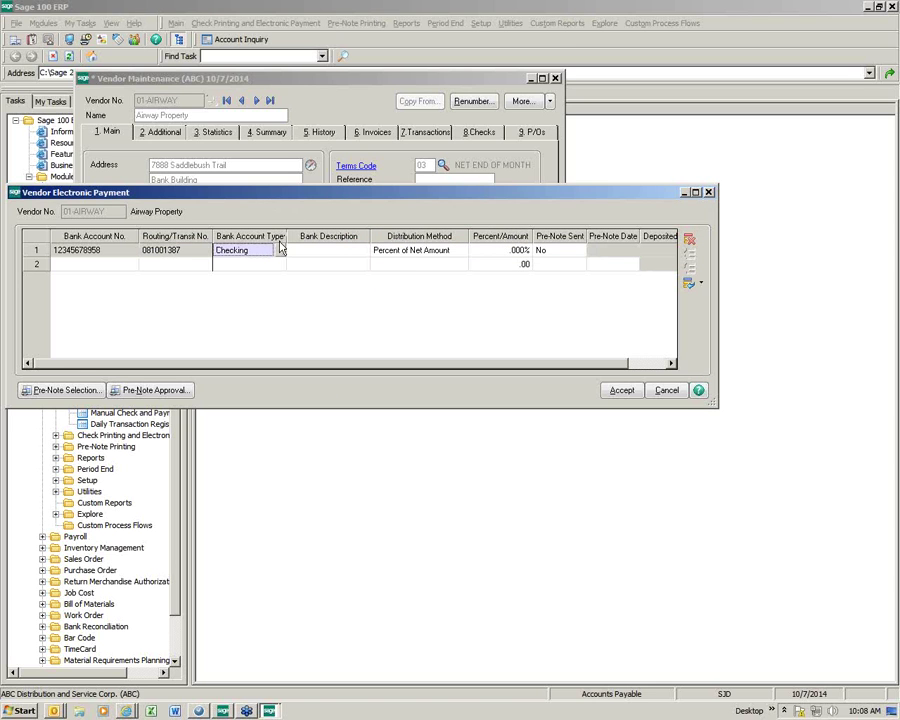
Step: Set the bank line to Checking, Regions Bank, Percent of Net Amount at 100
click(280, 253)
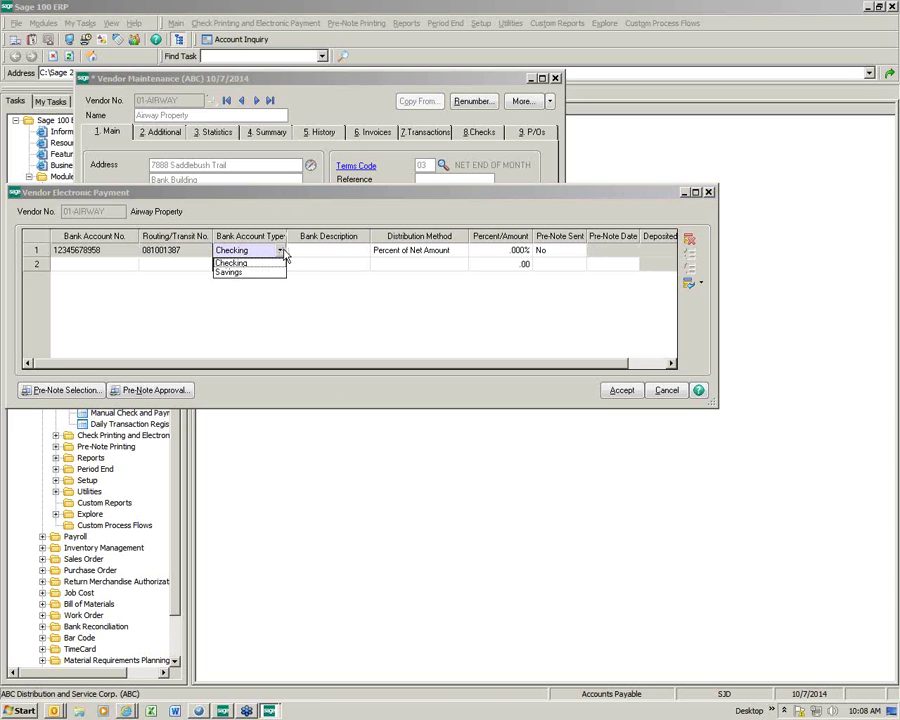
click(325, 251)
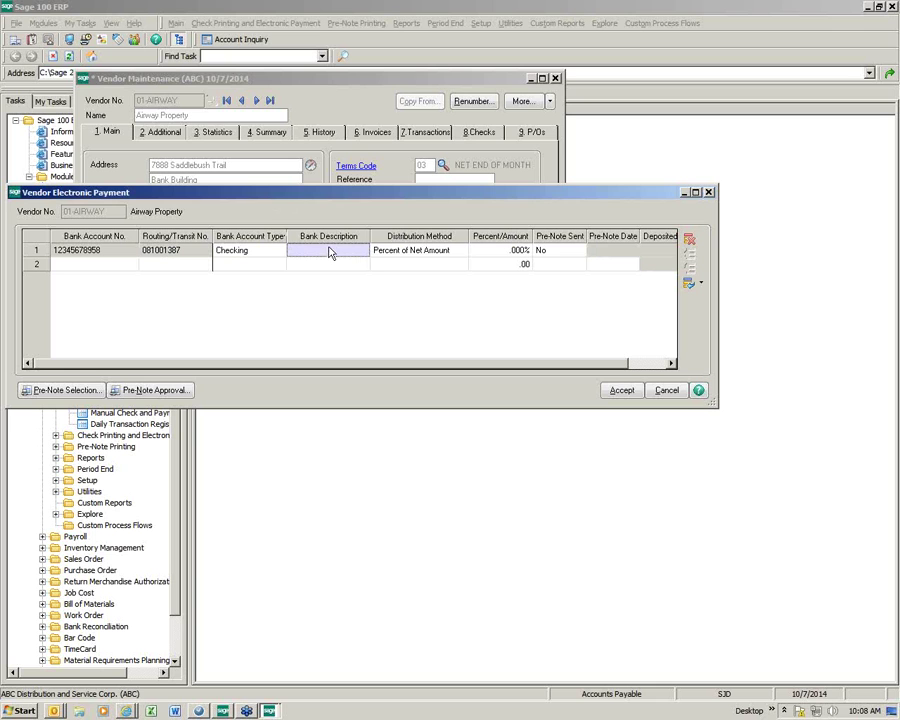
click(330, 252)
text(Regions Bank)
key(Tab)
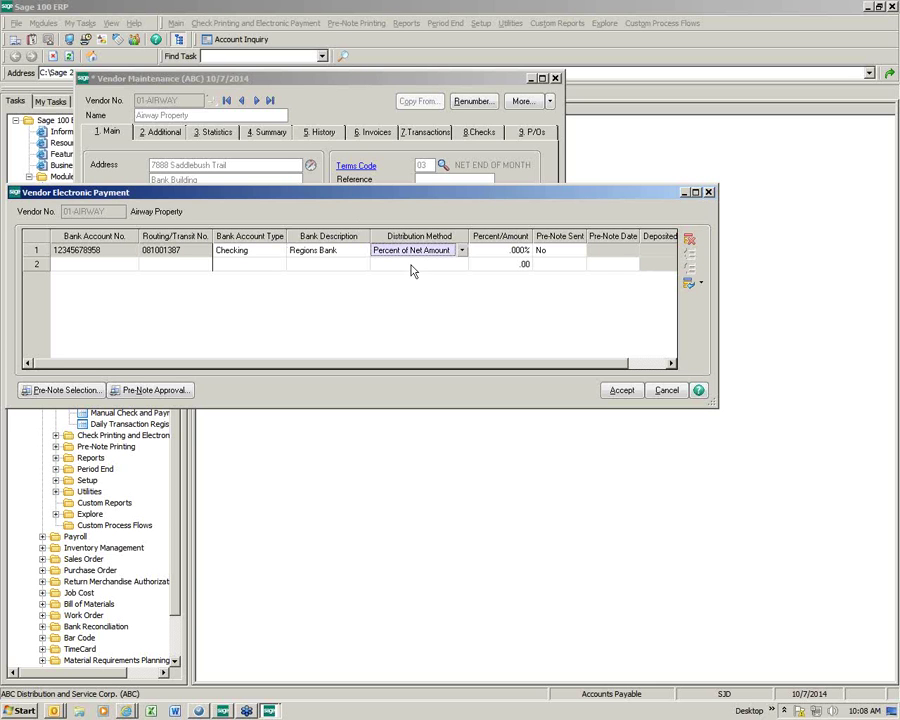
click(462, 252)
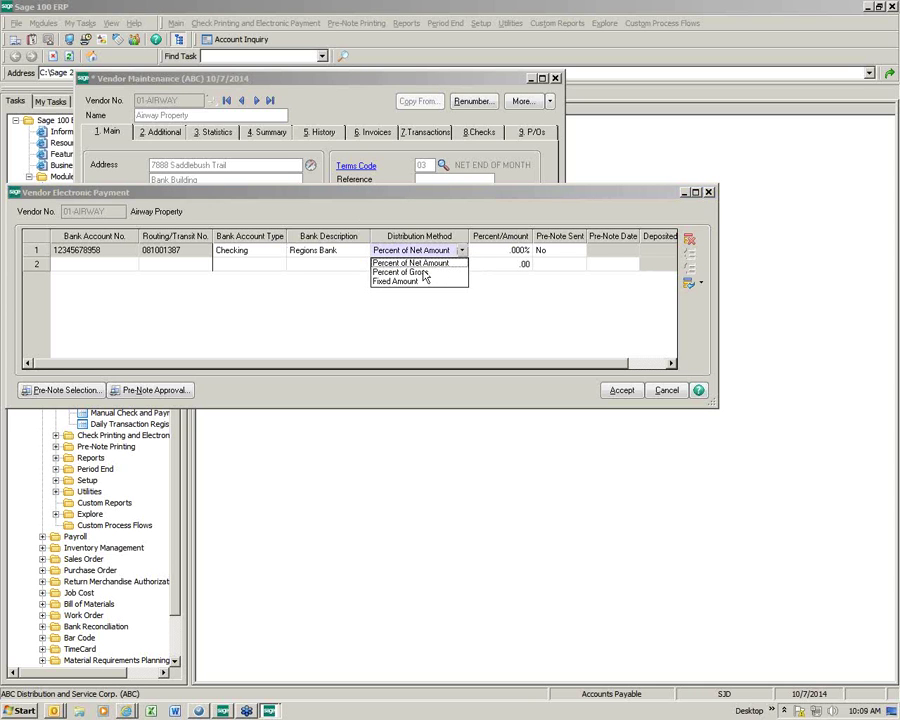
click(422, 264)
click(480, 256)
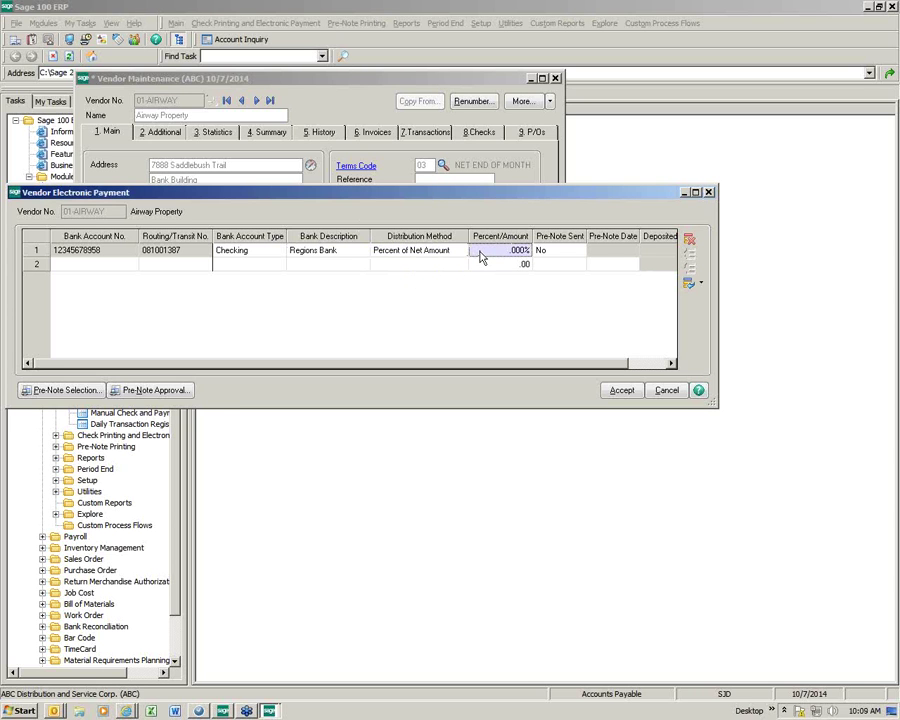
text(100)
Step: Mark the Regions Bank line's pre-note as sent, then Approved, dated 10/7/2014
key(Tab)
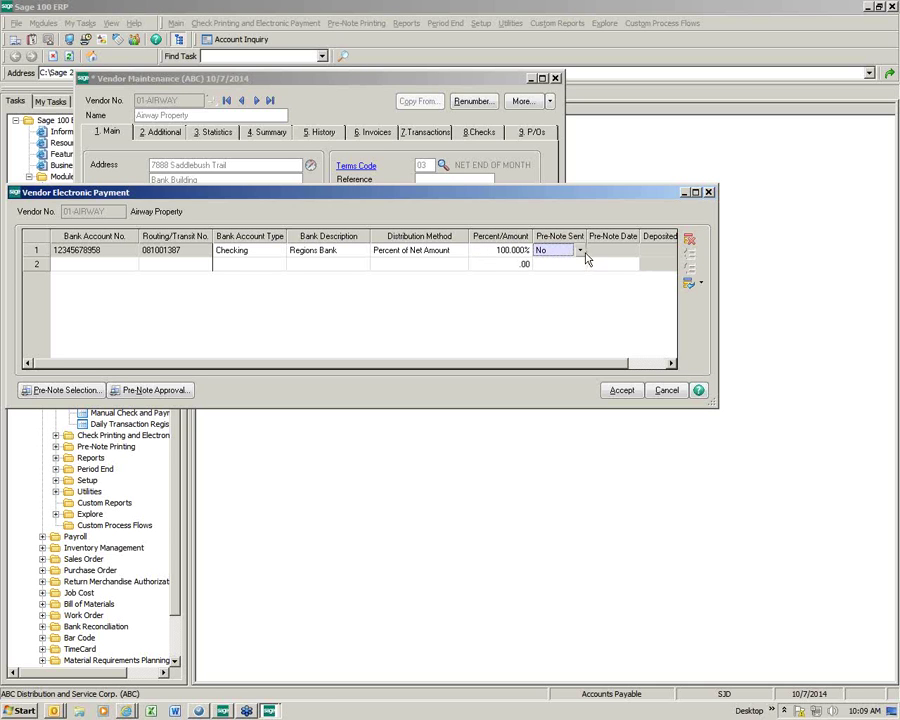
click(580, 251)
click(567, 271)
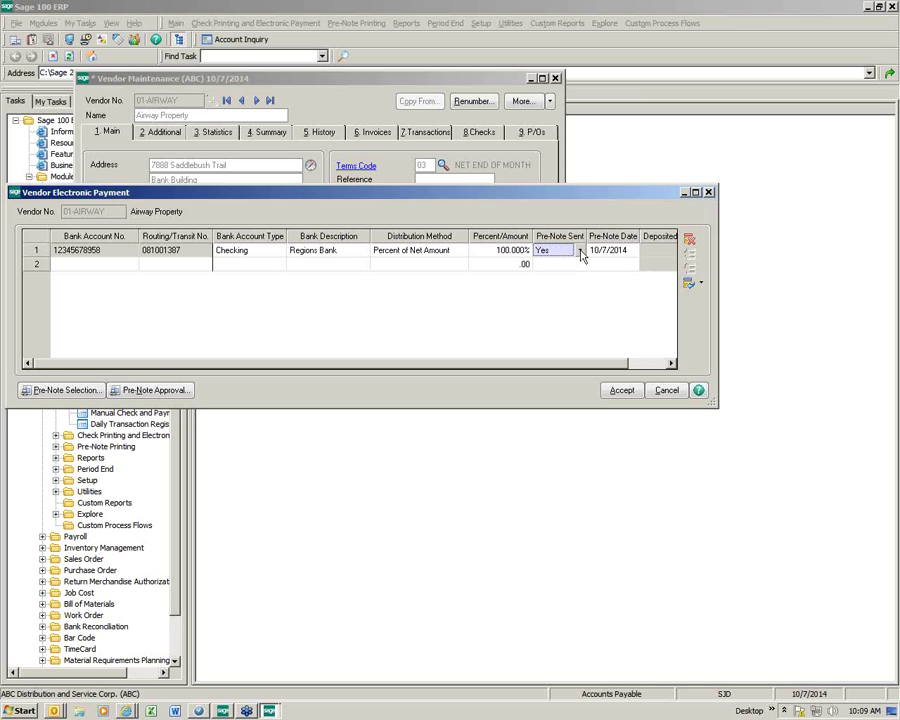
click(579, 252)
click(564, 282)
Step: Accept the electronic payment bank details and save the Airway Property vendor record
click(621, 391)
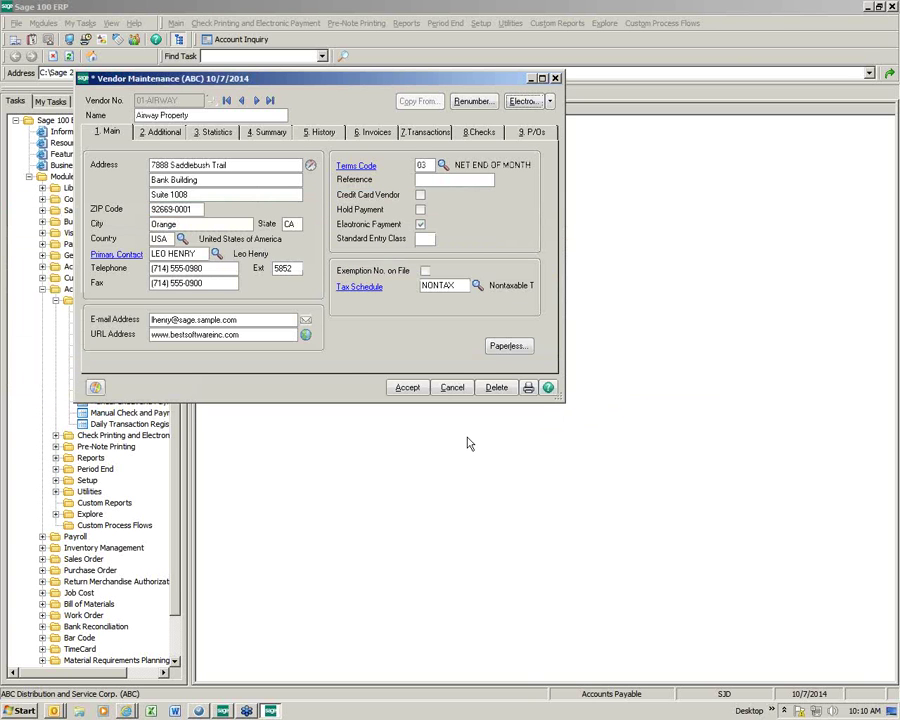
click(394, 389)
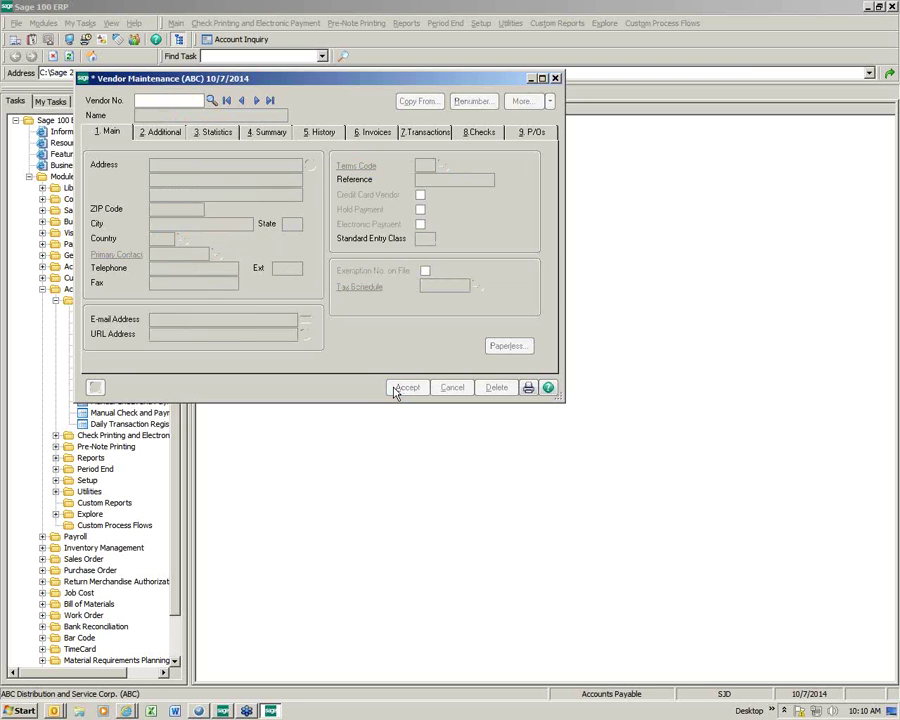
click(240, 102)
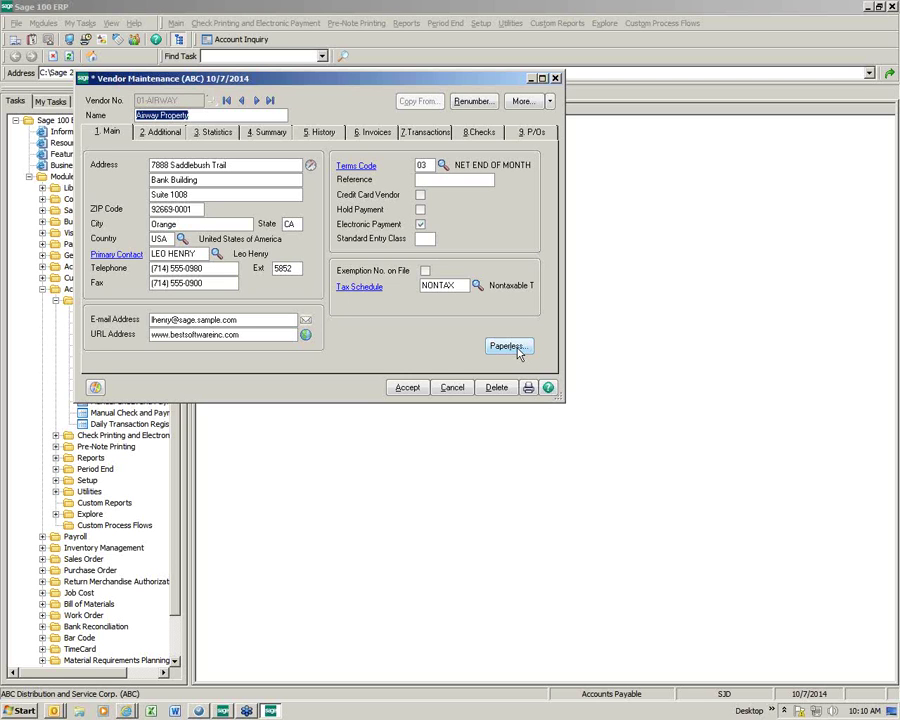
click(407, 387)
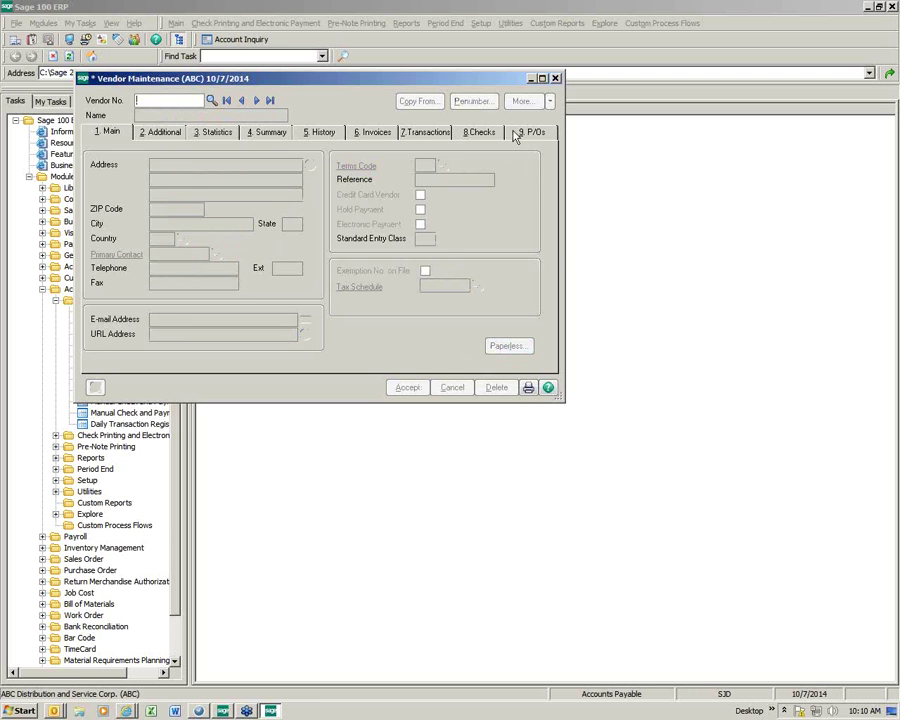
Step: Close Vendor Maintenance and open Invoice Payment Selection under Check Printing and Electronic Payment
click(556, 79)
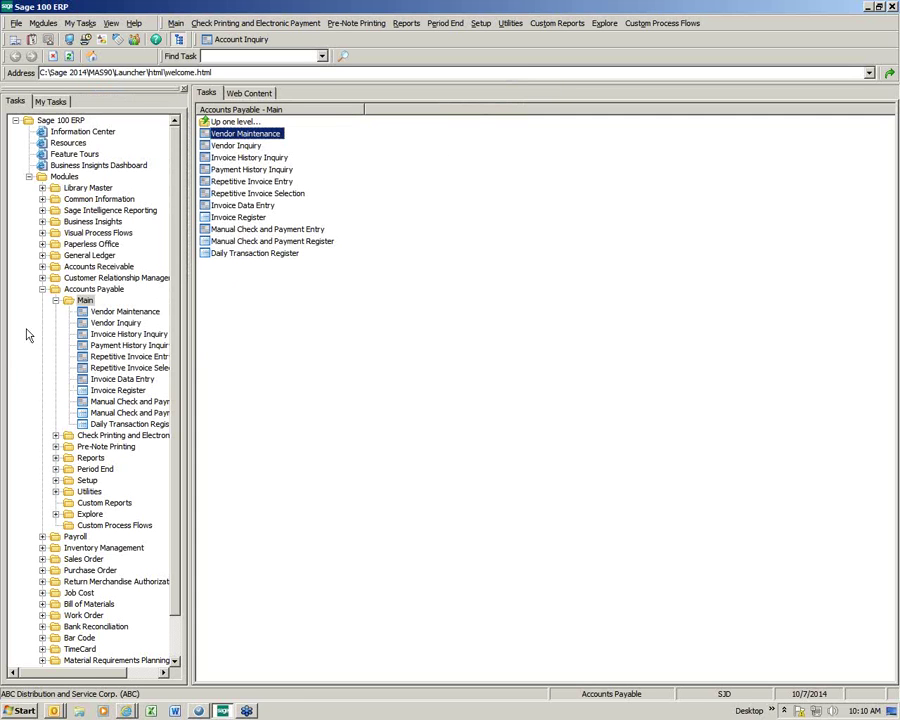
double_click(68, 301)
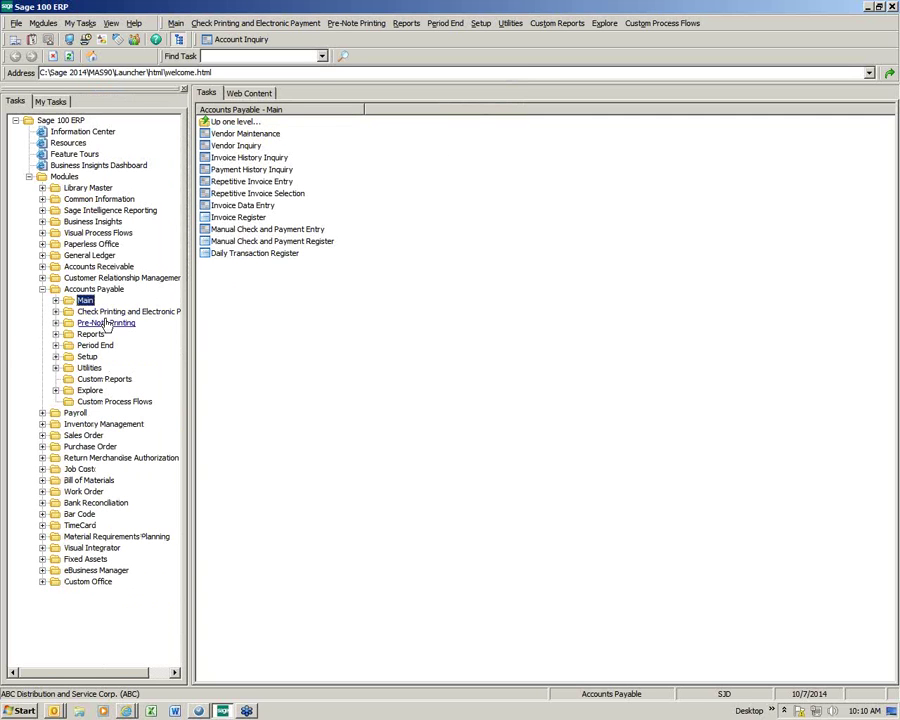
double_click(76, 311)
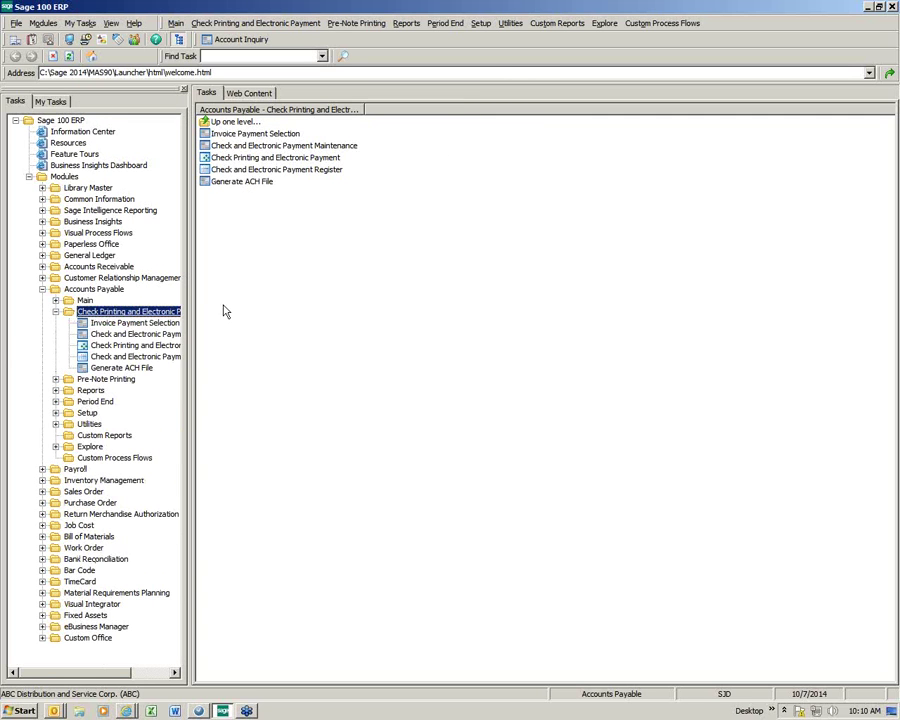
click(257, 137)
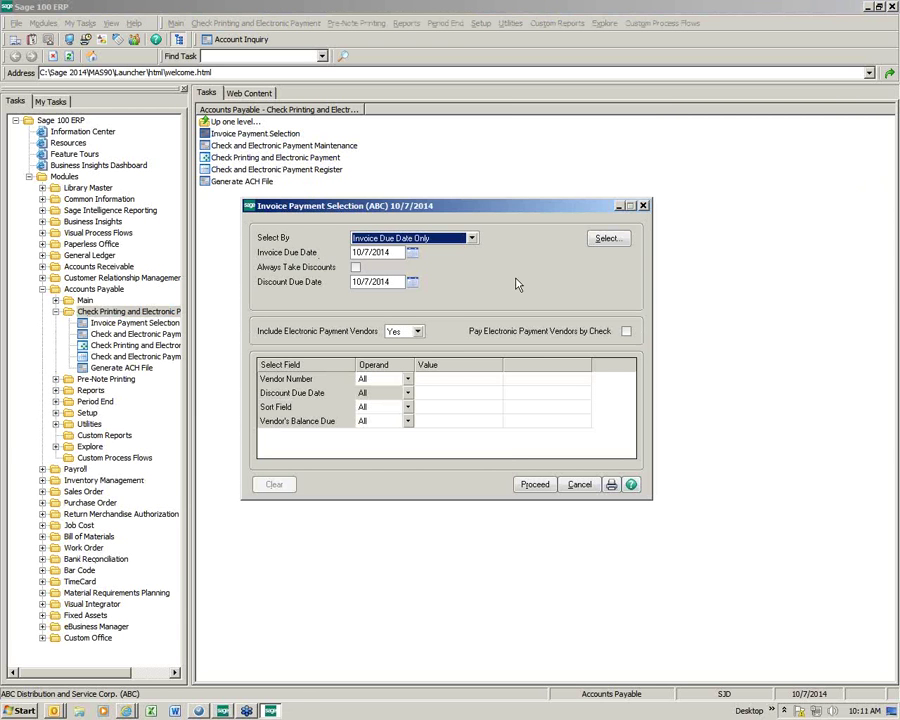
Step: Select two Airway Property, two Allclimate Maintenance and the Anders Auto Repair invoice for payment
click(606, 240)
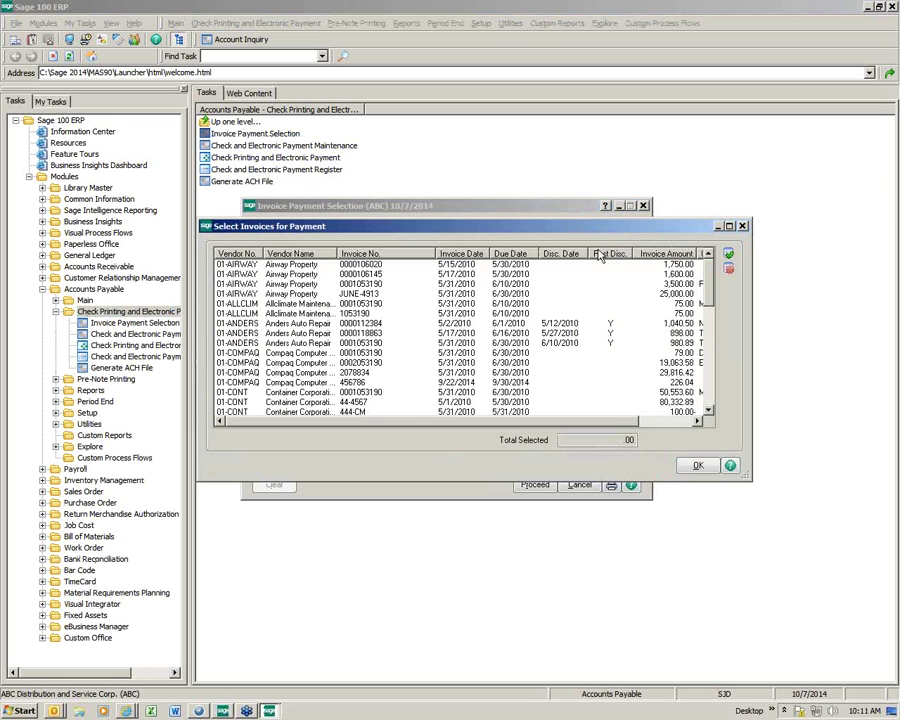
click(311, 266)
click(307, 275)
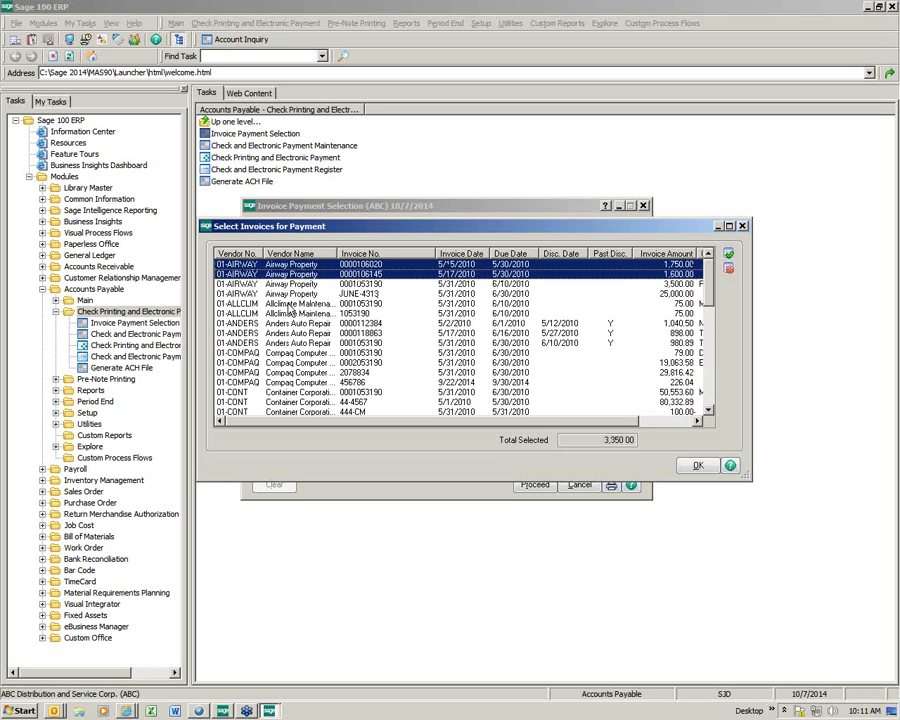
click(285, 303)
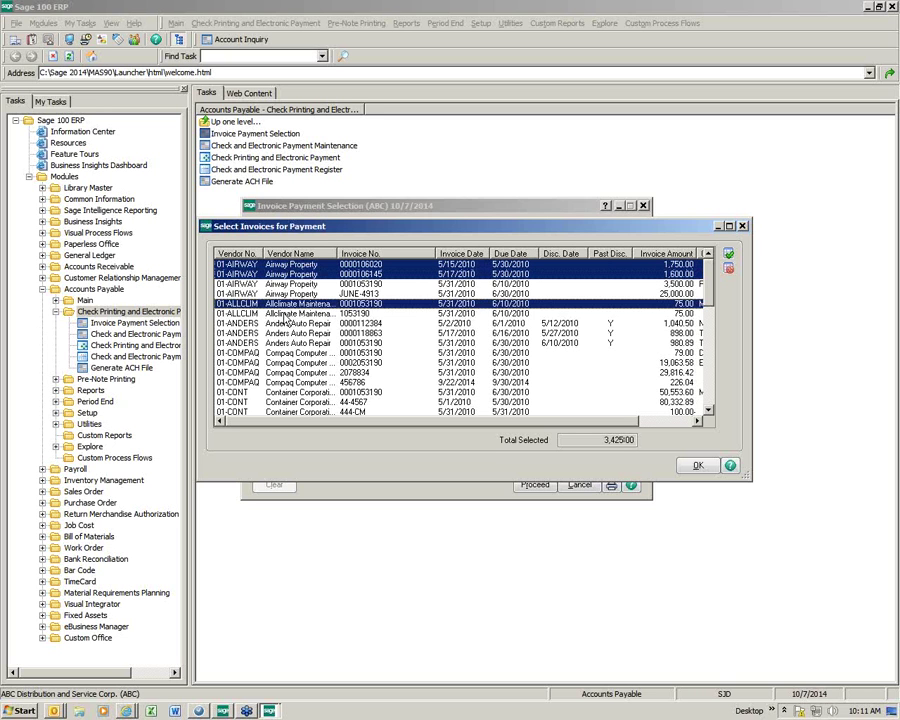
click(285, 313)
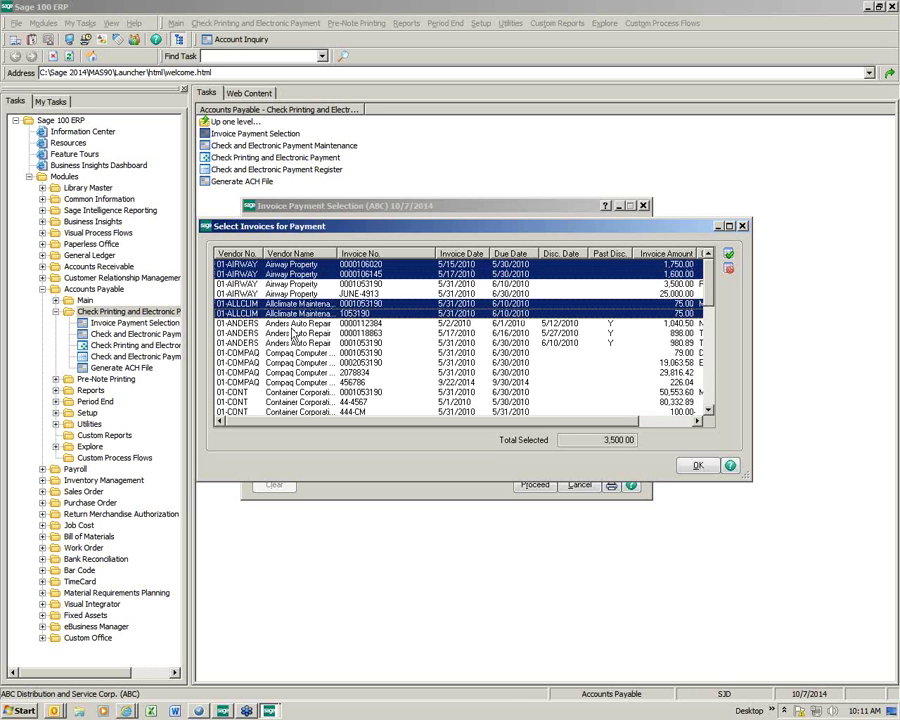
click(289, 324)
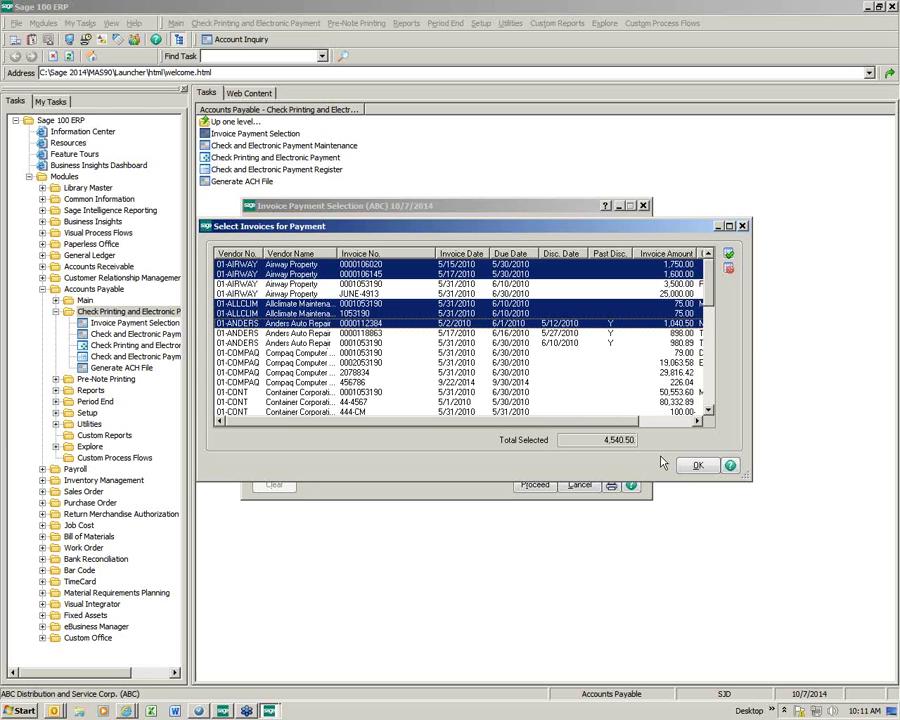
Step: Confirm the 4,540.50 selection and preview the Invoice Payment Selection listing
click(697, 466)
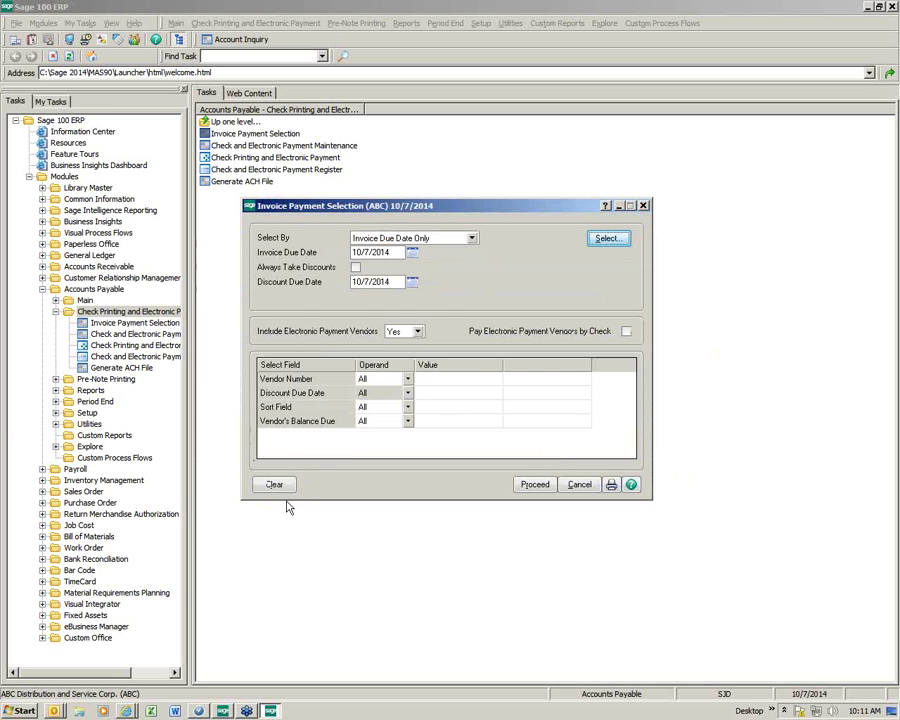
click(612, 485)
click(563, 388)
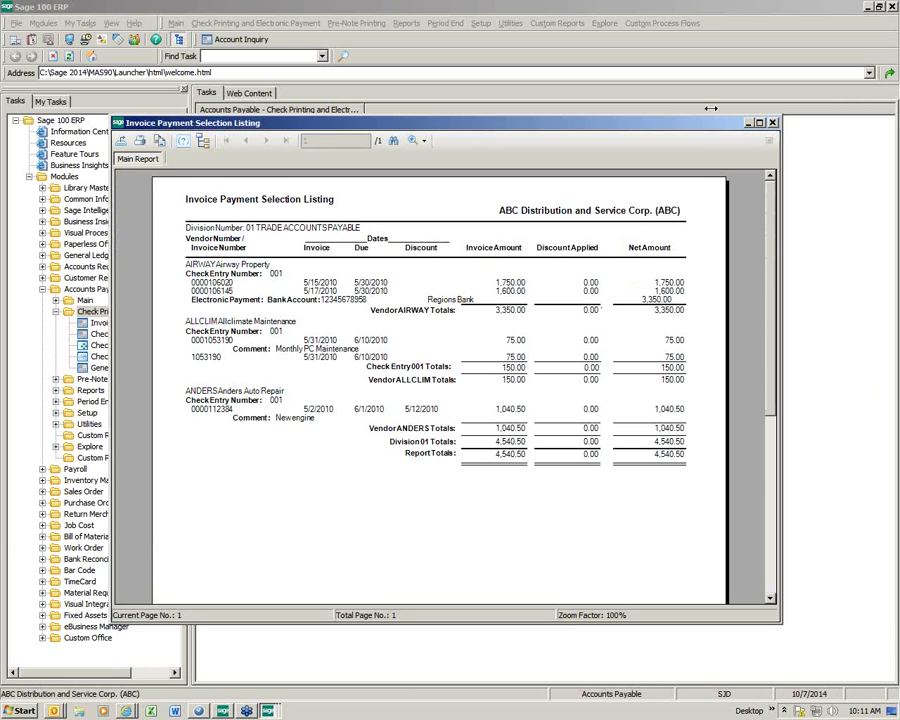
Step: Review the selection listing preview, then close it
drag(474, 130, 384, 28)
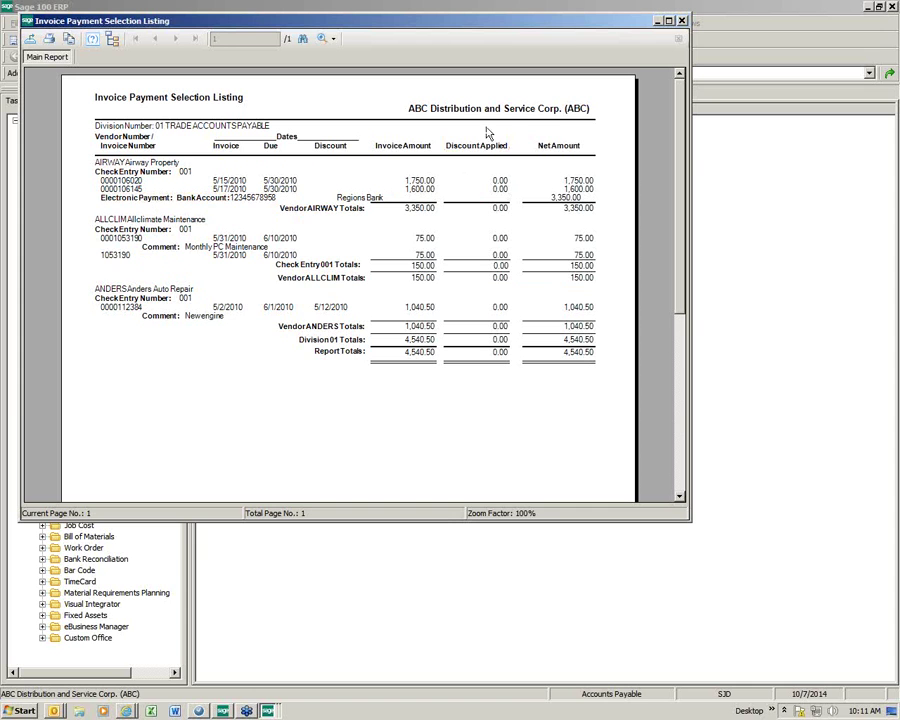
click(681, 21)
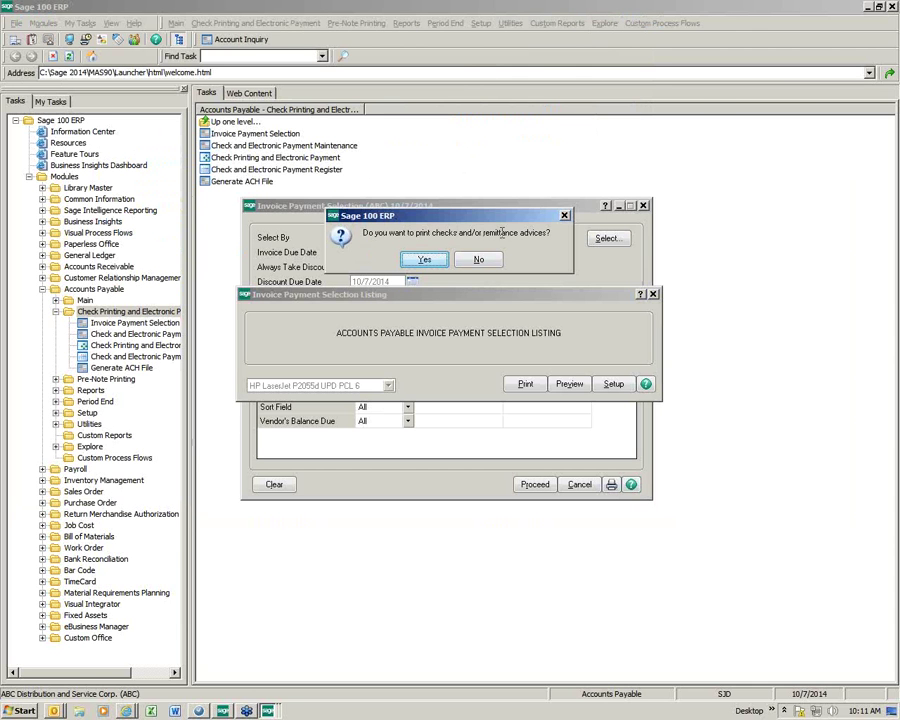
Step: Print both checks and electronic payments from Wells Fargo Checking to the Adobe PDF printer
click(424, 259)
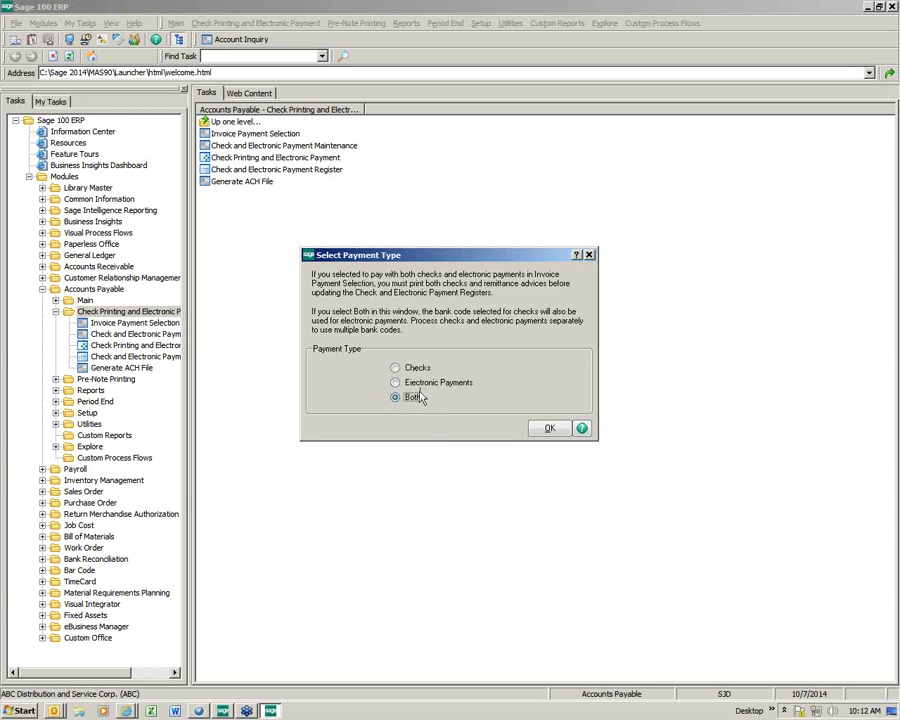
click(547, 428)
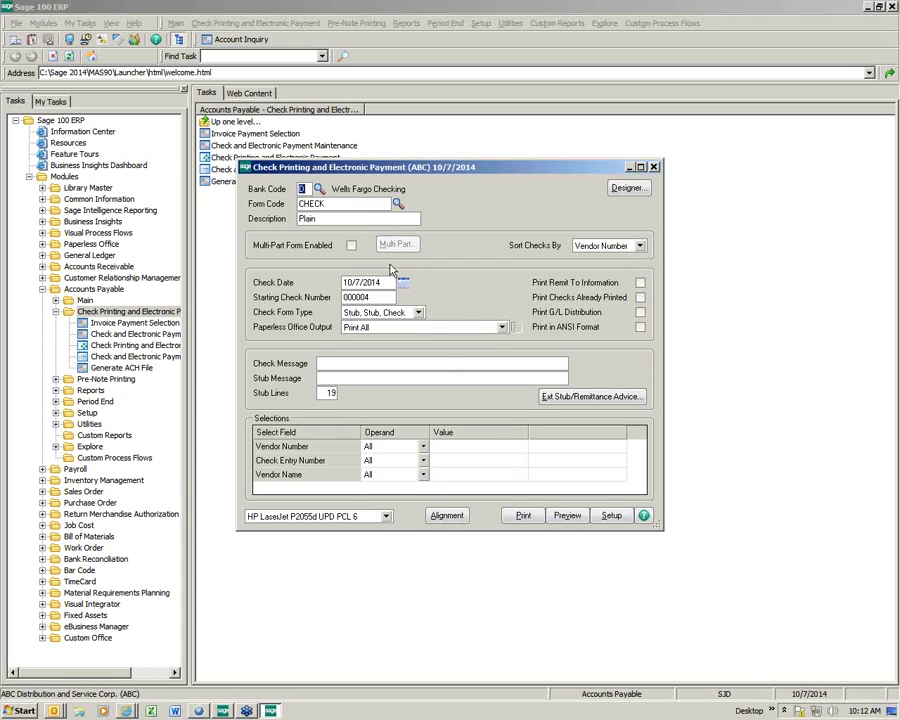
drag(380, 176, 278, 95)
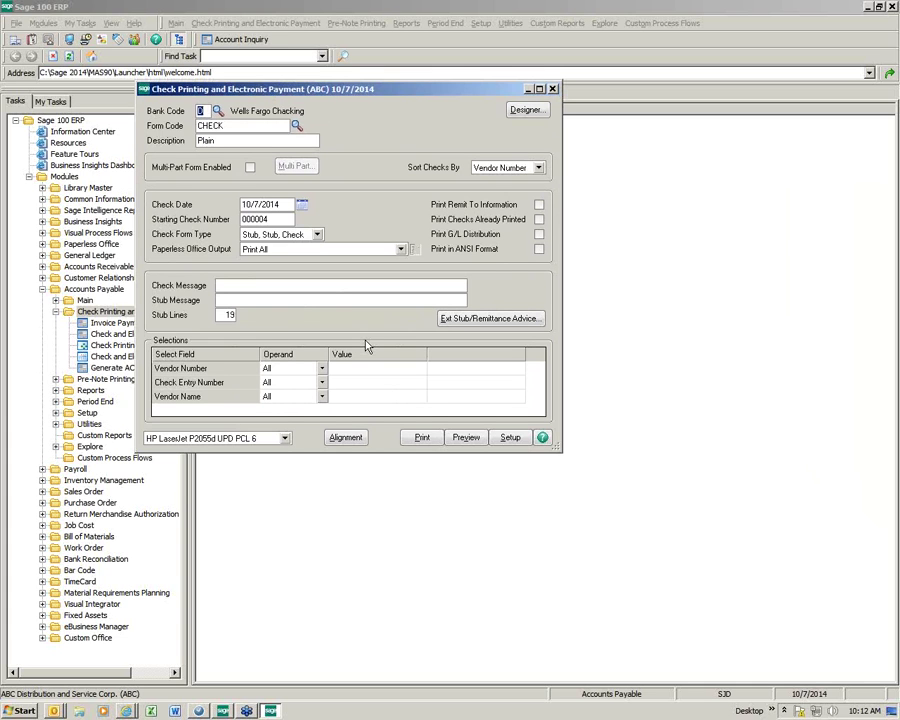
click(287, 440)
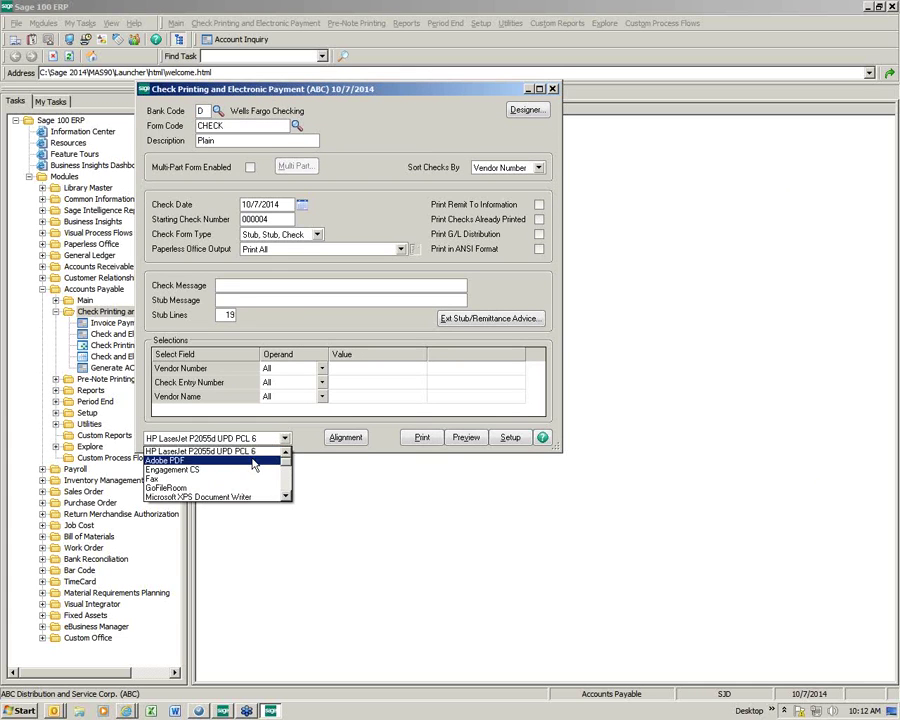
click(300, 459)
click(422, 438)
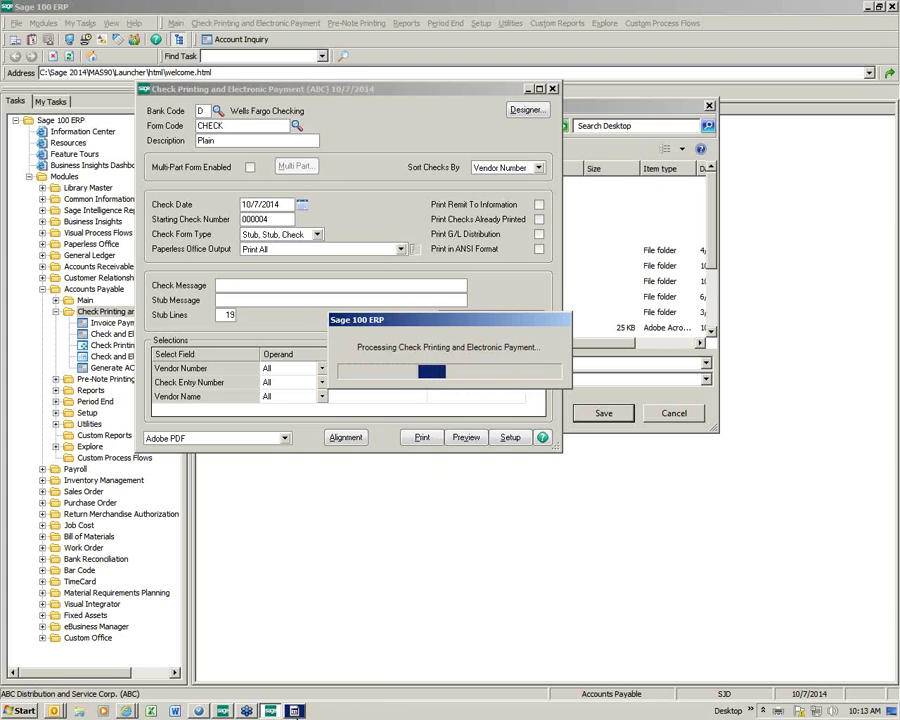
Step: End the stuck Save PDF File As task in Task Manager
right_click(294, 711)
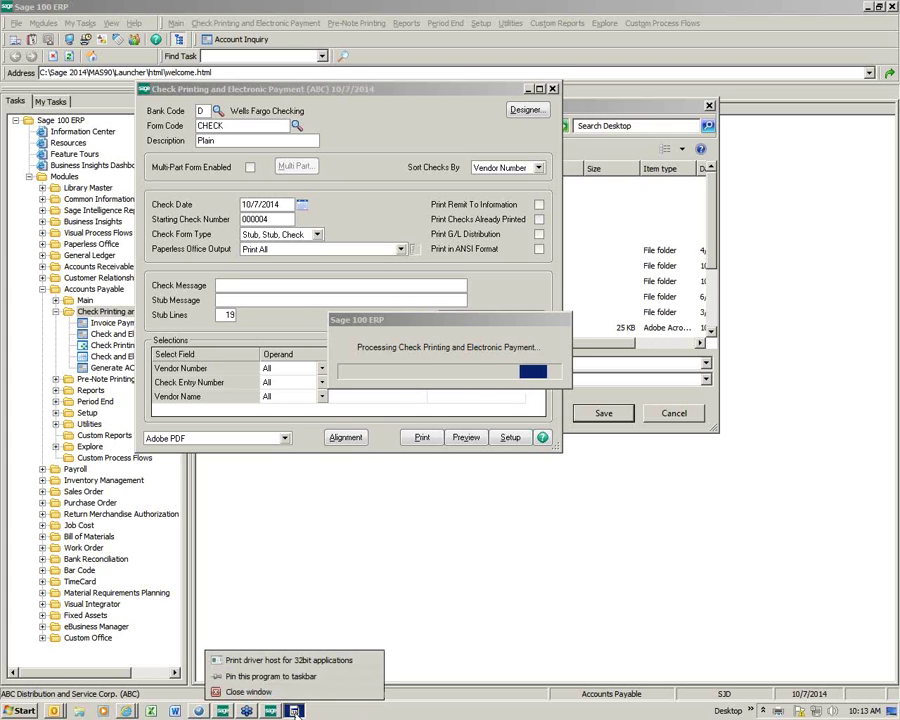
right_click(396, 714)
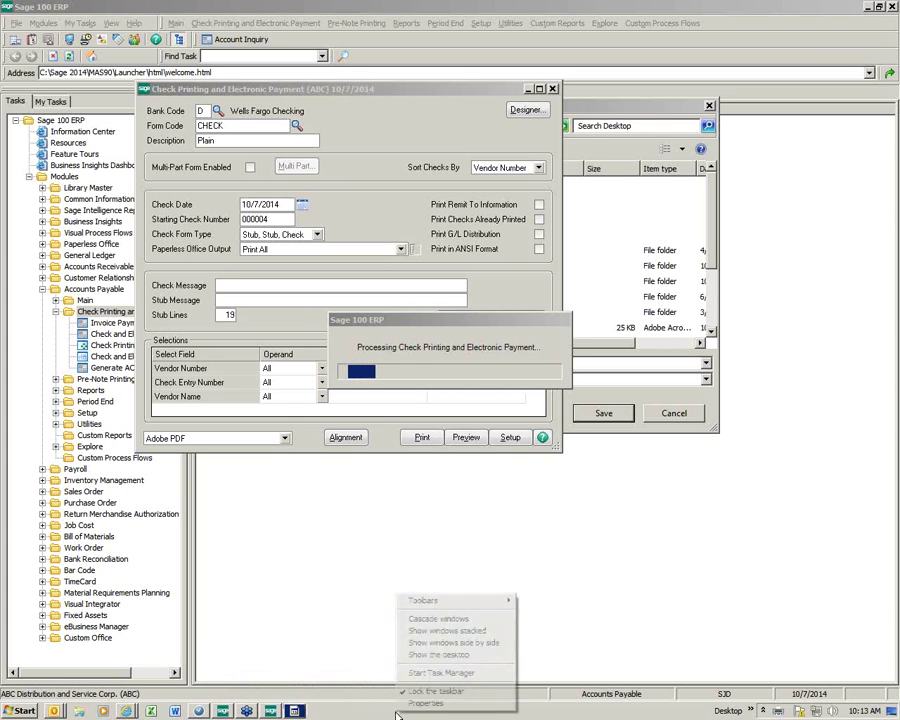
click(436, 673)
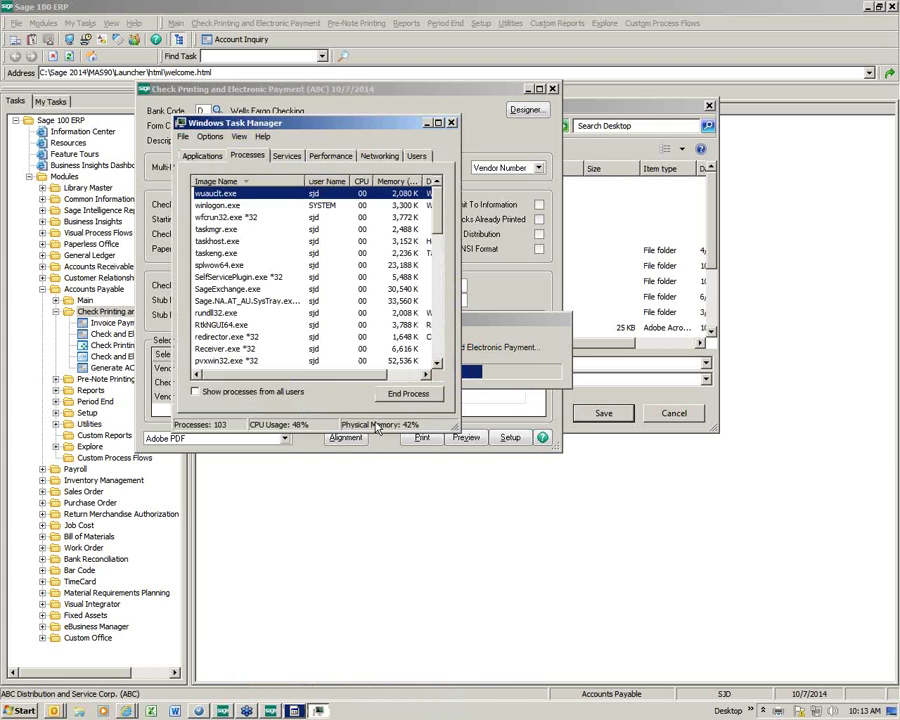
click(202, 155)
click(240, 266)
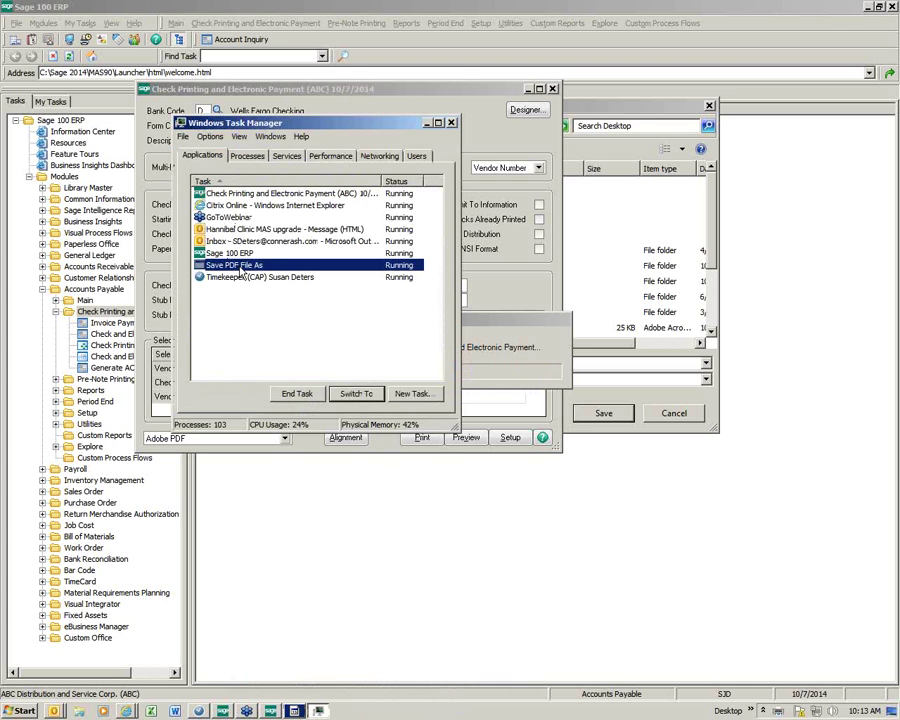
click(299, 394)
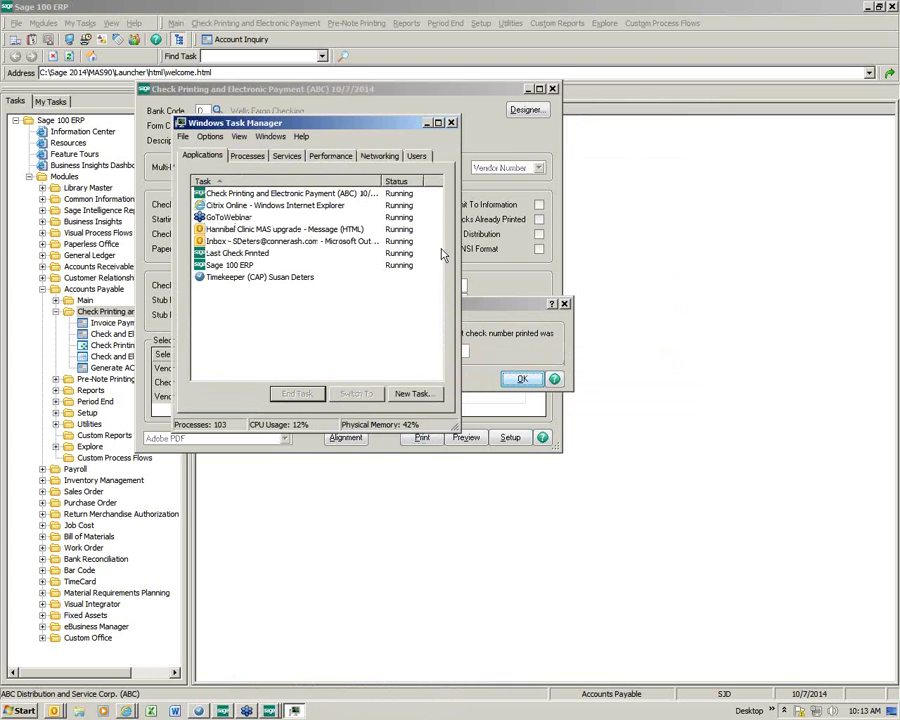
click(452, 123)
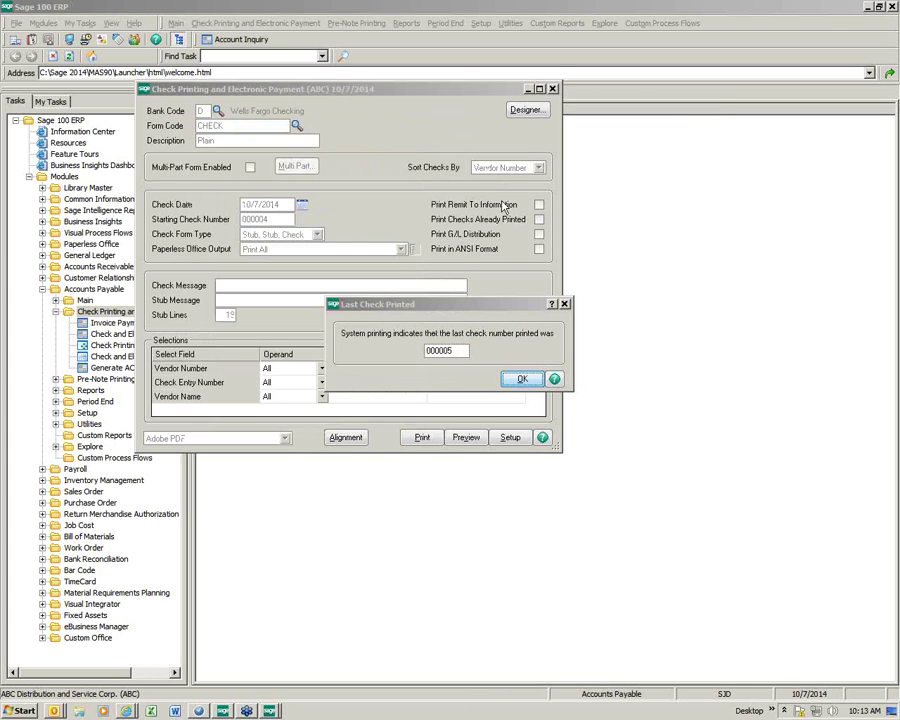
Step: Confirm 000005 as the last check printed and continue to remittance advice printing
click(521, 381)
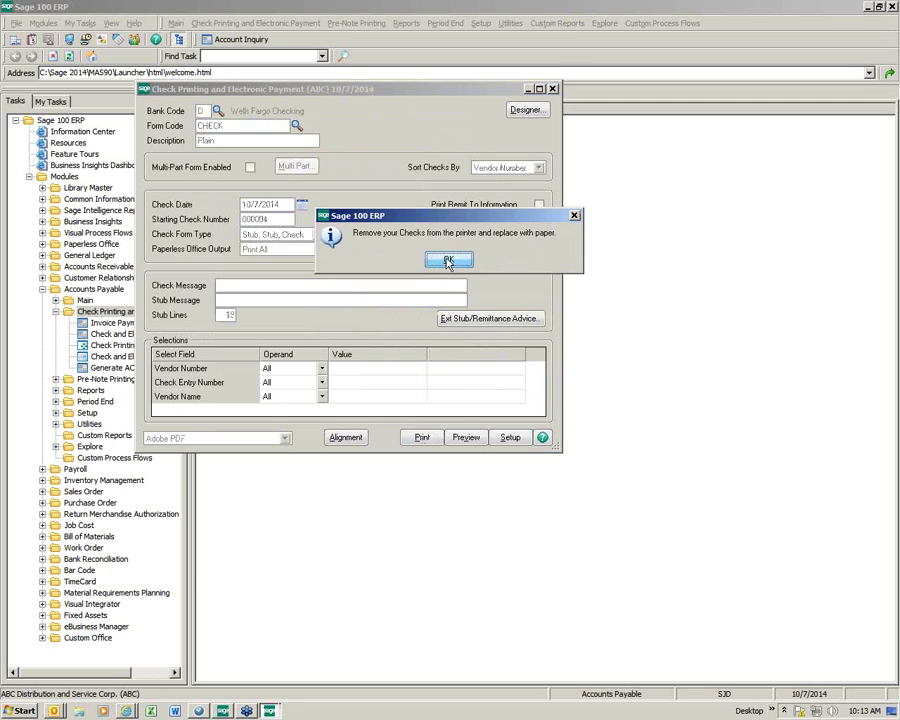
click(458, 427)
click(265, 158)
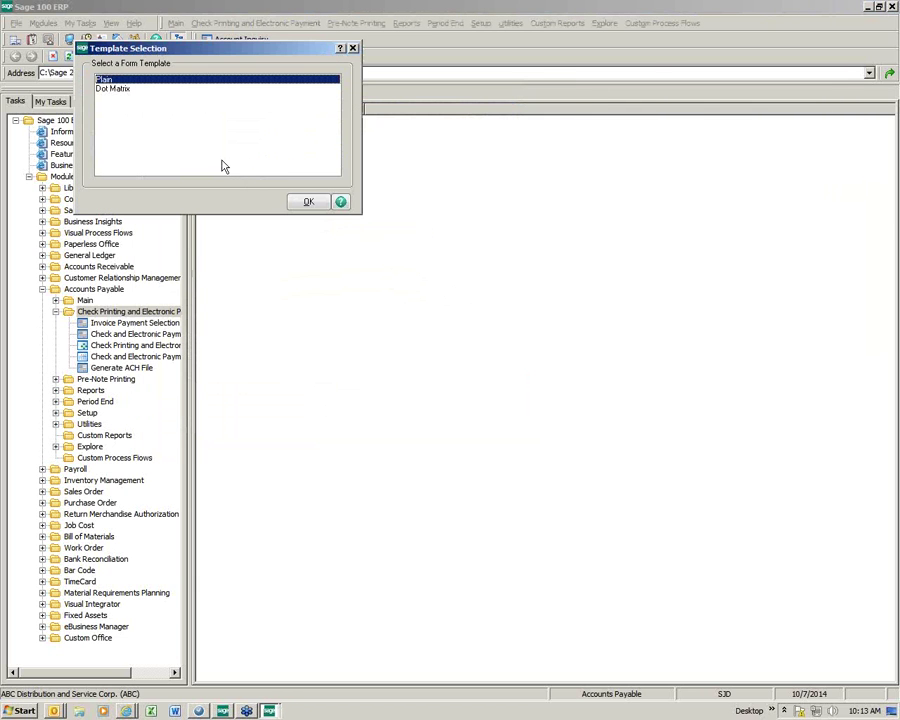
Step: Print the electronic payment remittance advices on the Plain template, skipping the registers
click(305, 204)
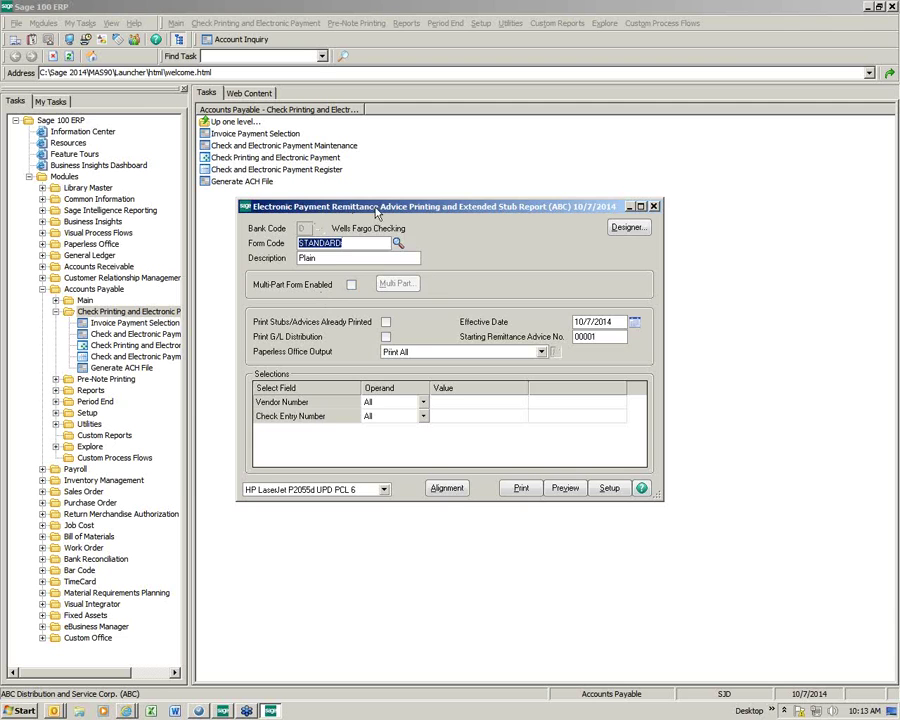
drag(377, 212, 307, 178)
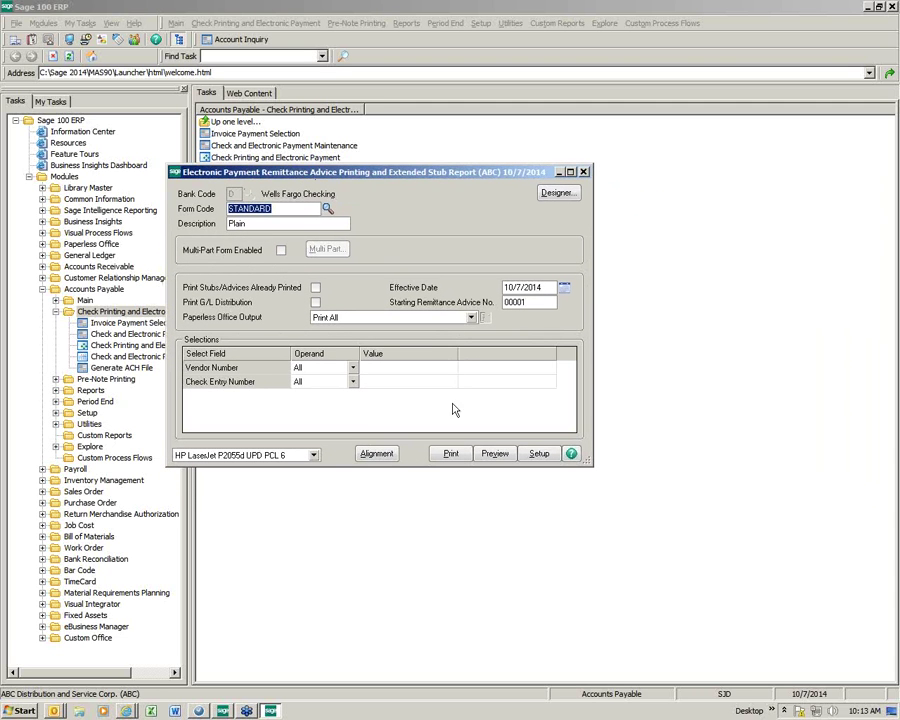
click(450, 455)
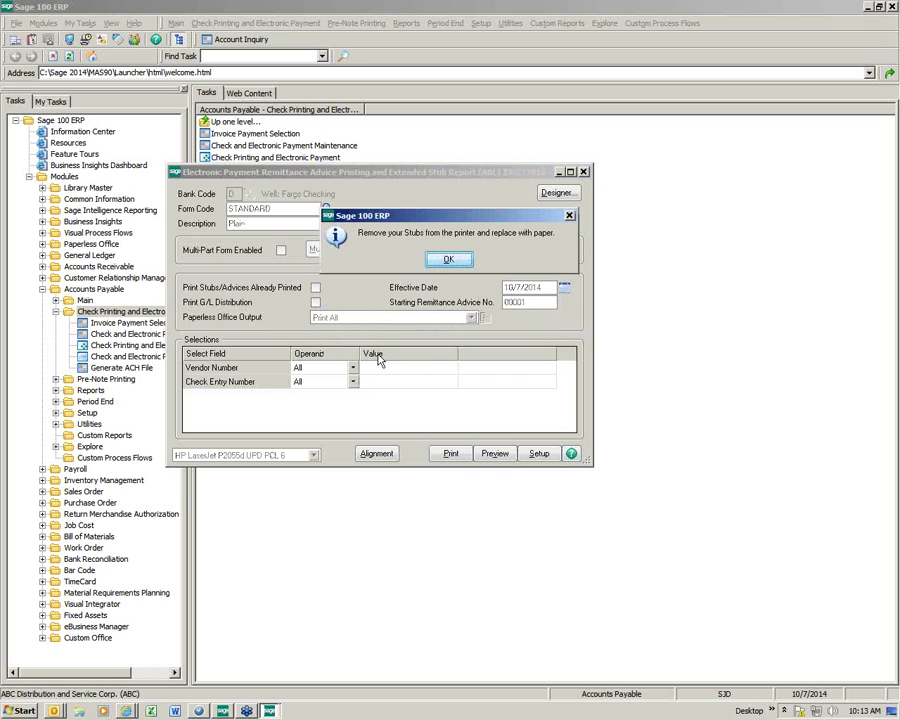
click(445, 262)
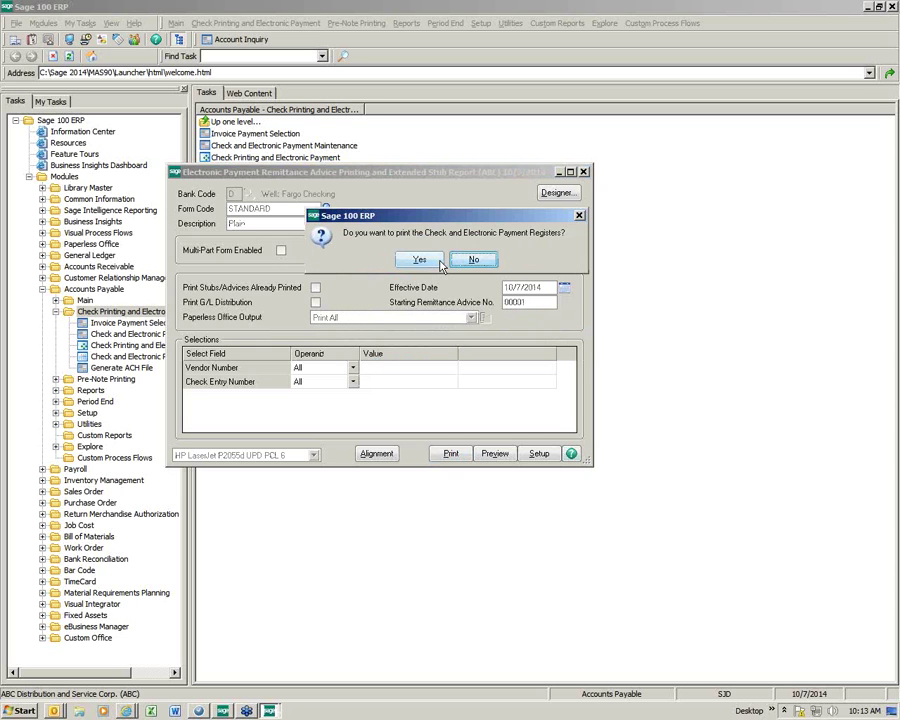
click(474, 260)
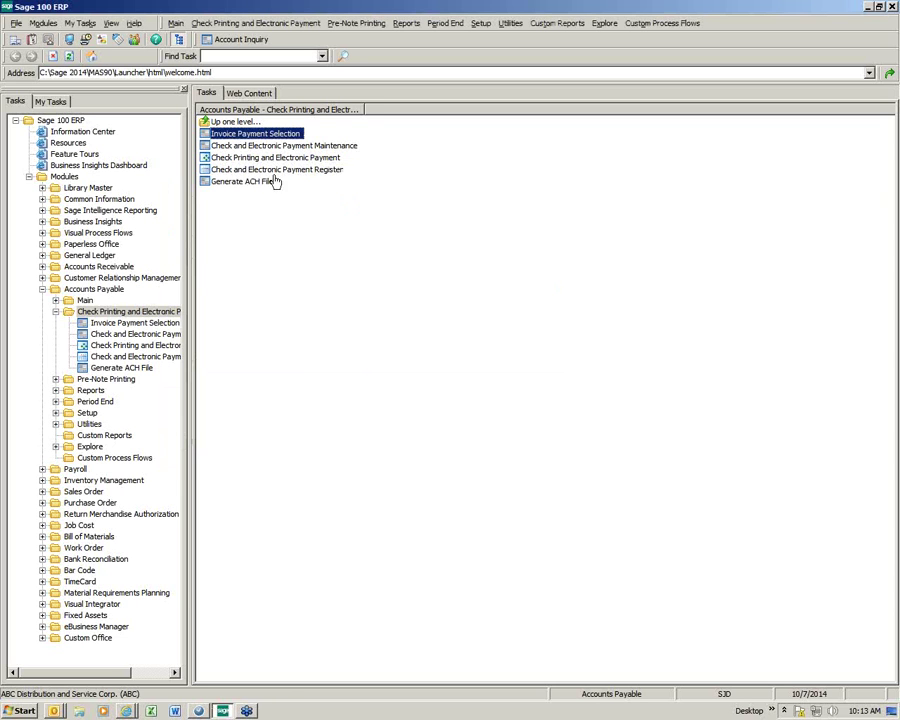
Step: Rerun Check Printing and Electronic Payment to preview remittance advices already printed
click(252, 163)
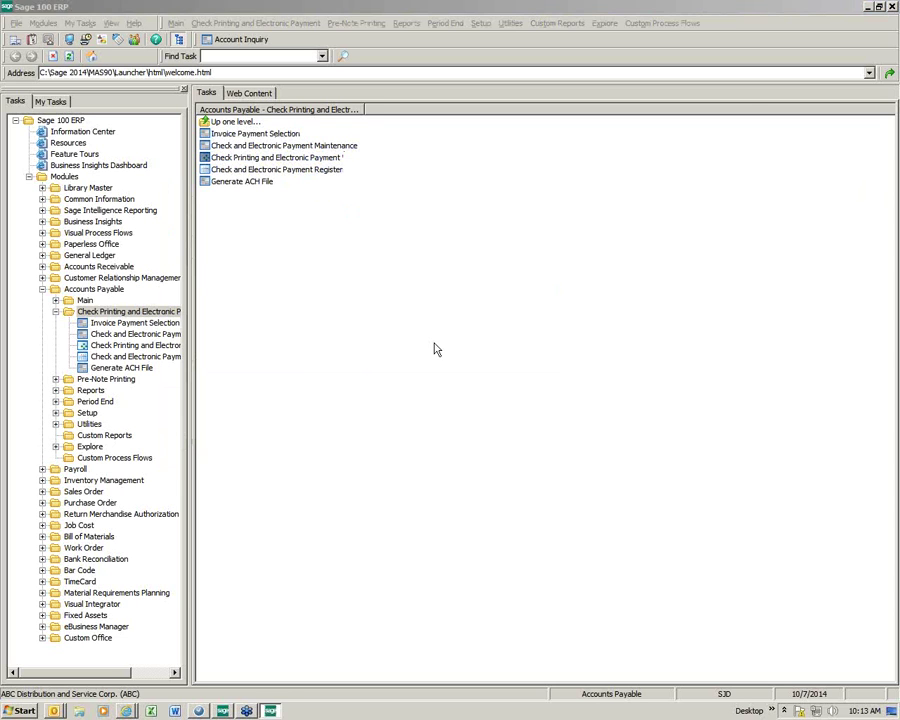
click(546, 429)
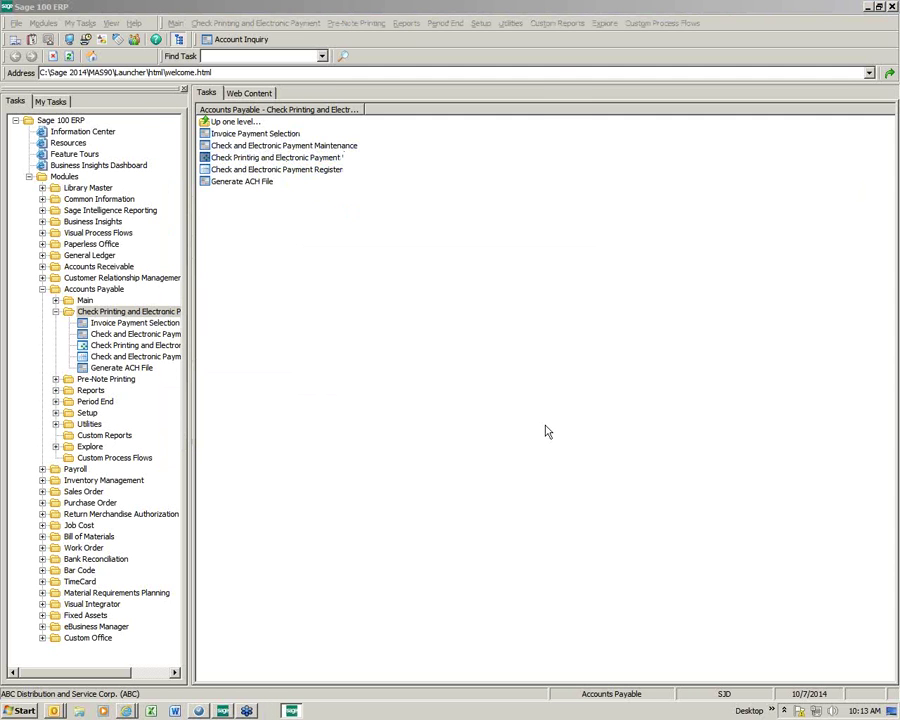
click(452, 372)
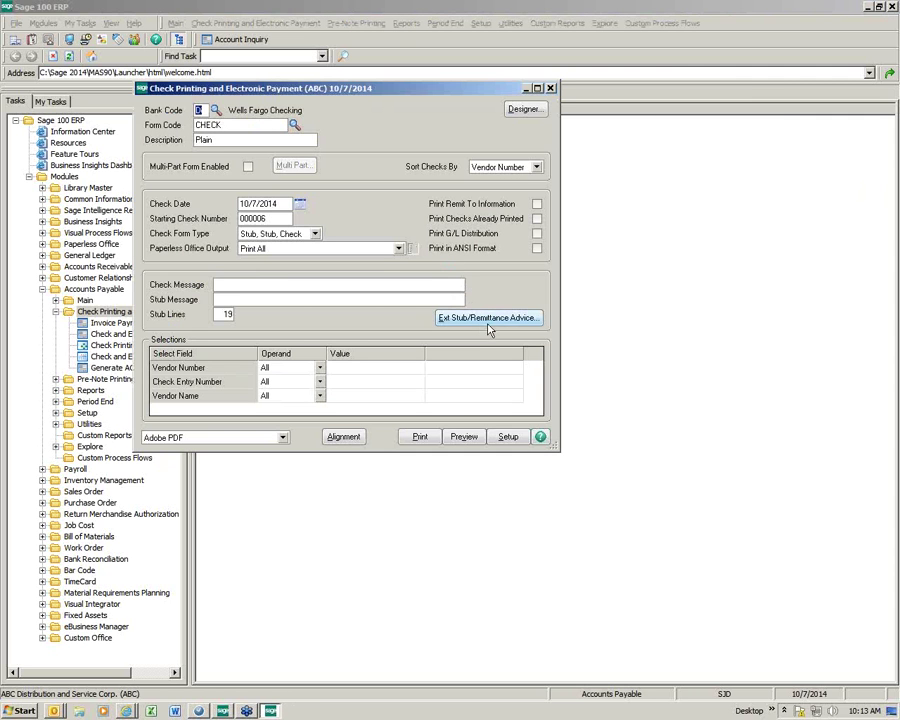
click(484, 318)
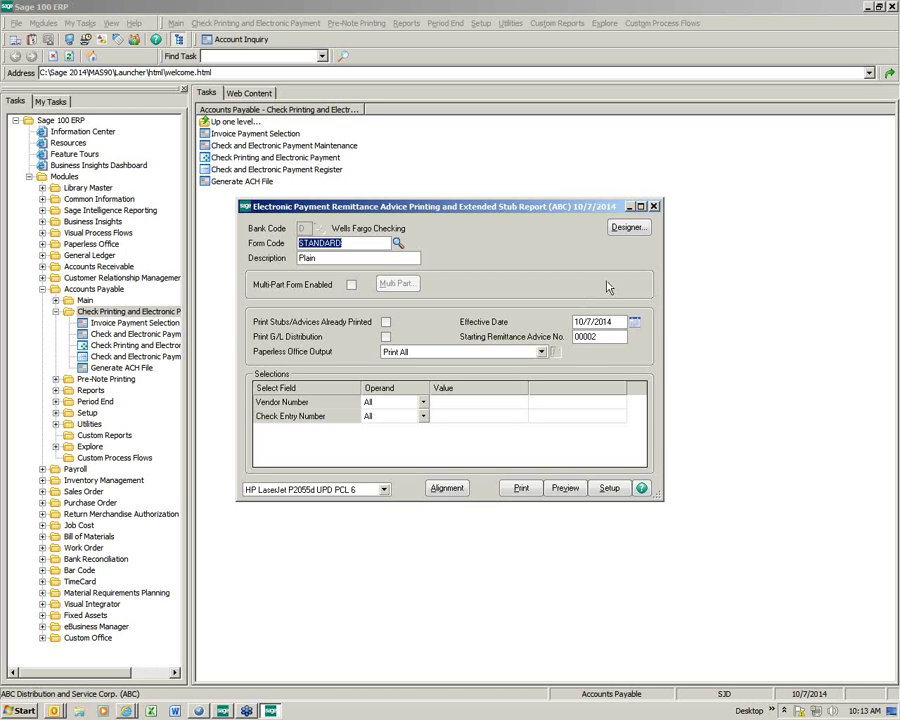
click(386, 322)
click(566, 488)
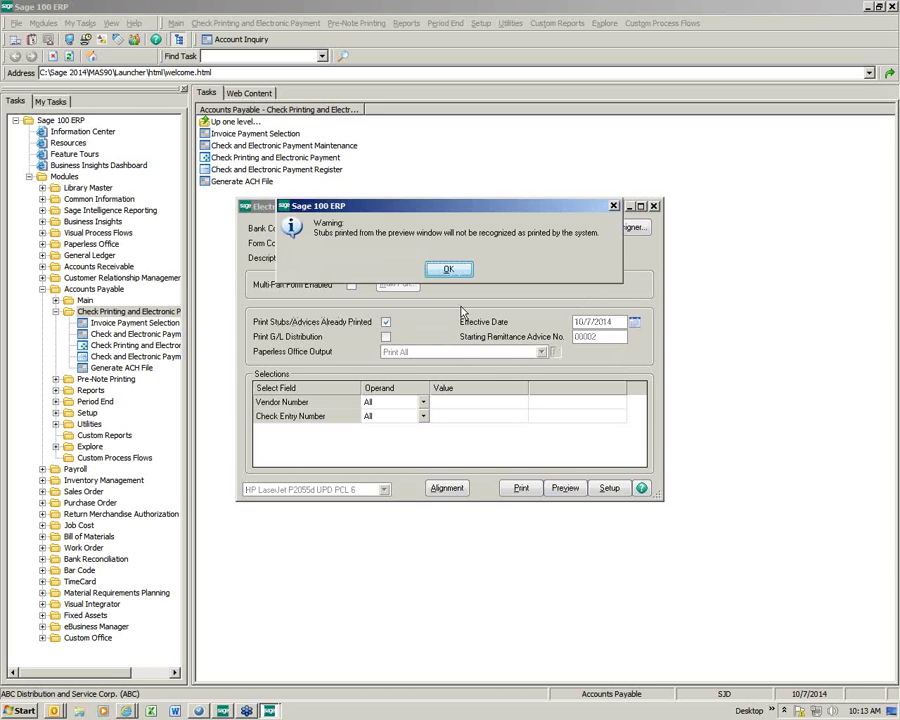
click(458, 269)
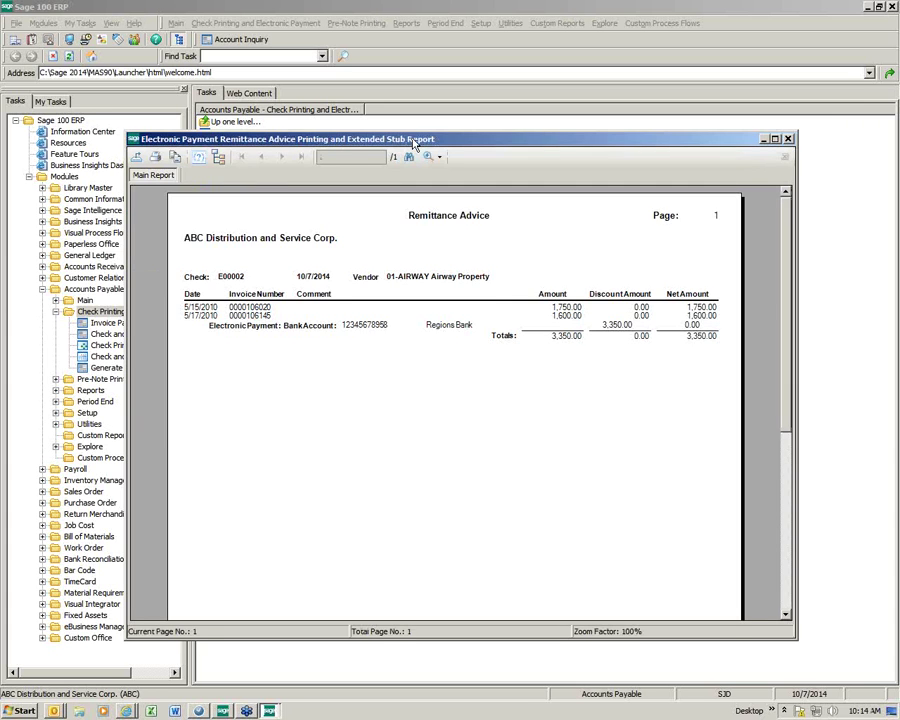
Step: Review the 3,350.00 Airway Property remittance advice for E00002 and close the preview
drag(415, 143, 307, 61)
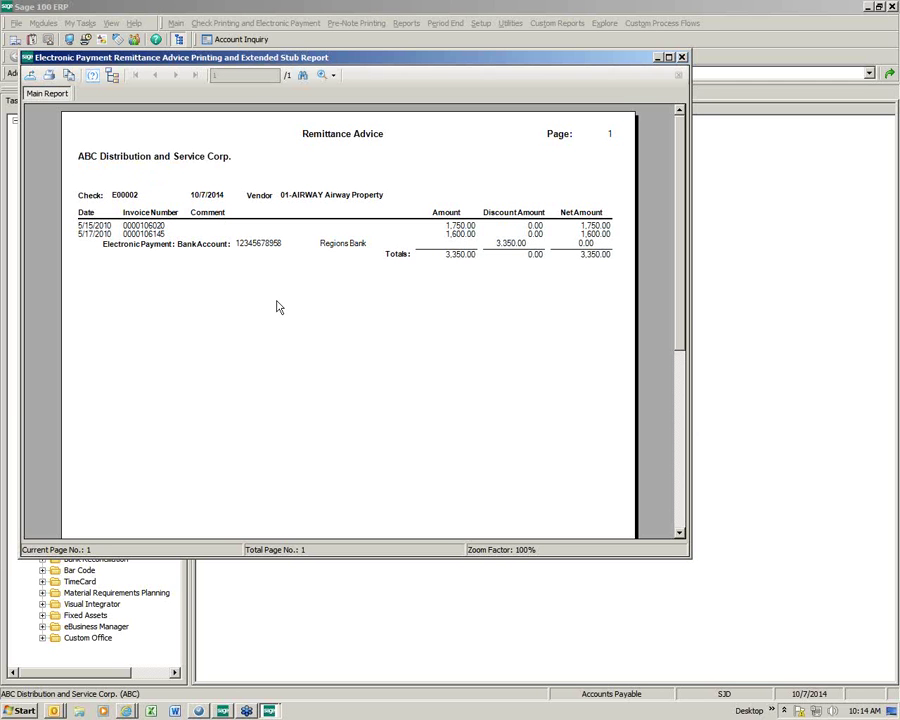
drag(426, 60, 401, 59)
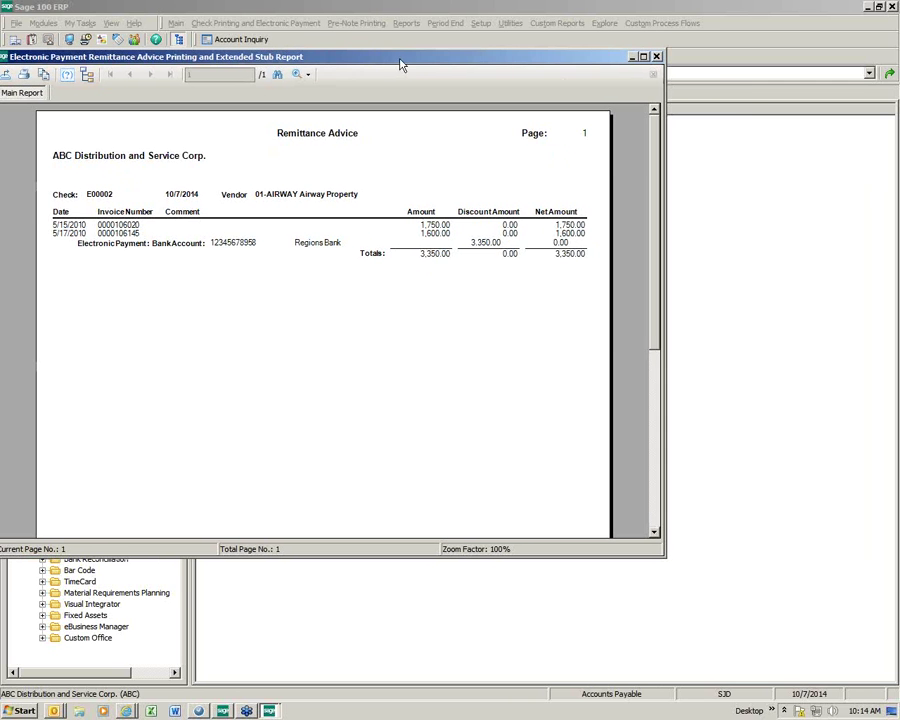
click(656, 57)
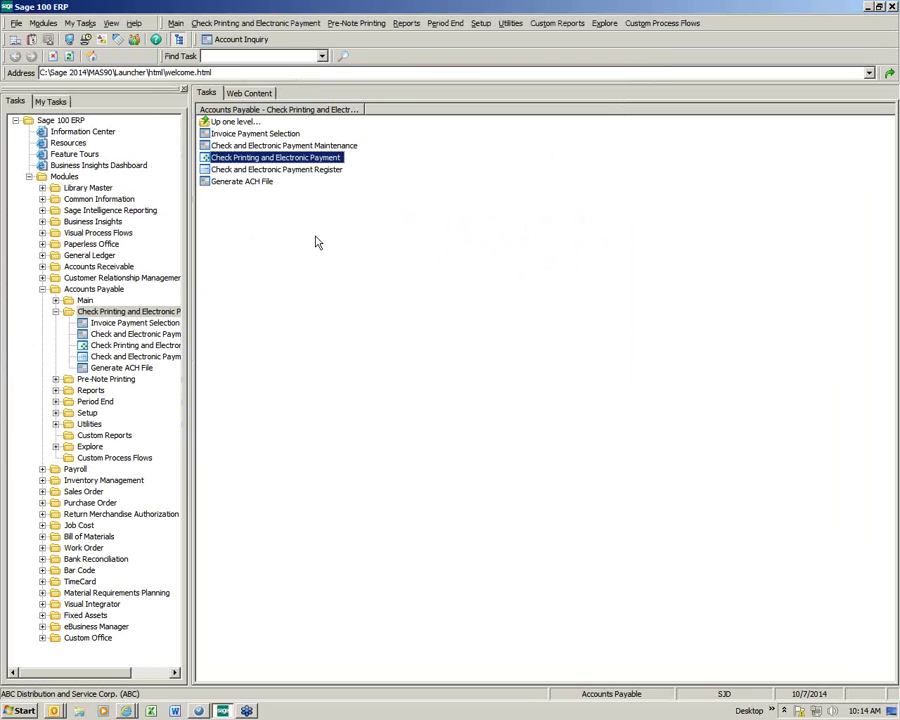
Step: Print the Check and Electronic Payment Register to PDF, review E00002, and update register CD-000005
click(284, 170)
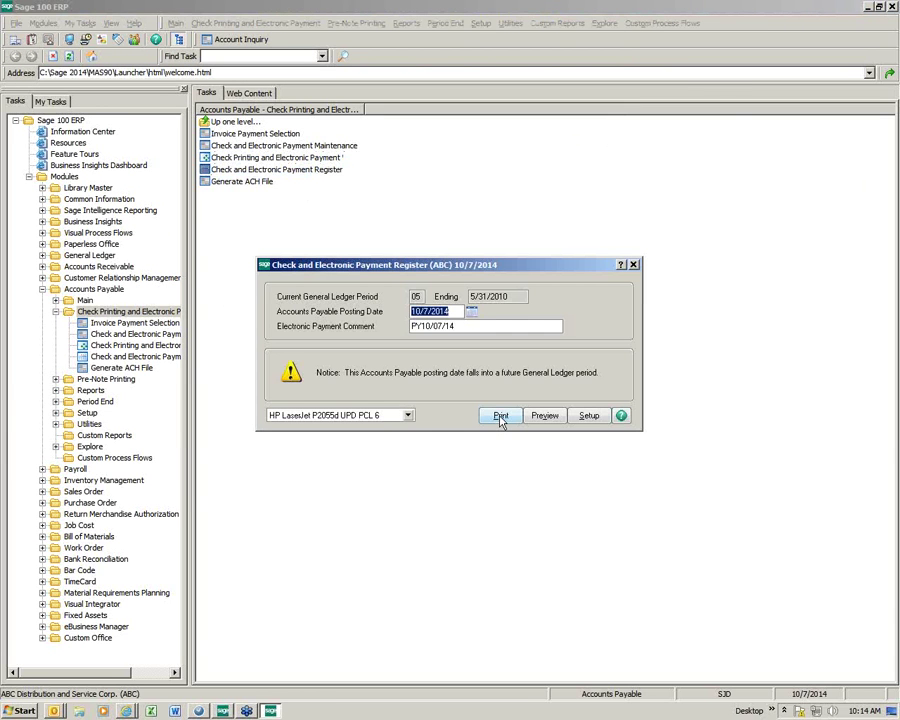
click(500, 416)
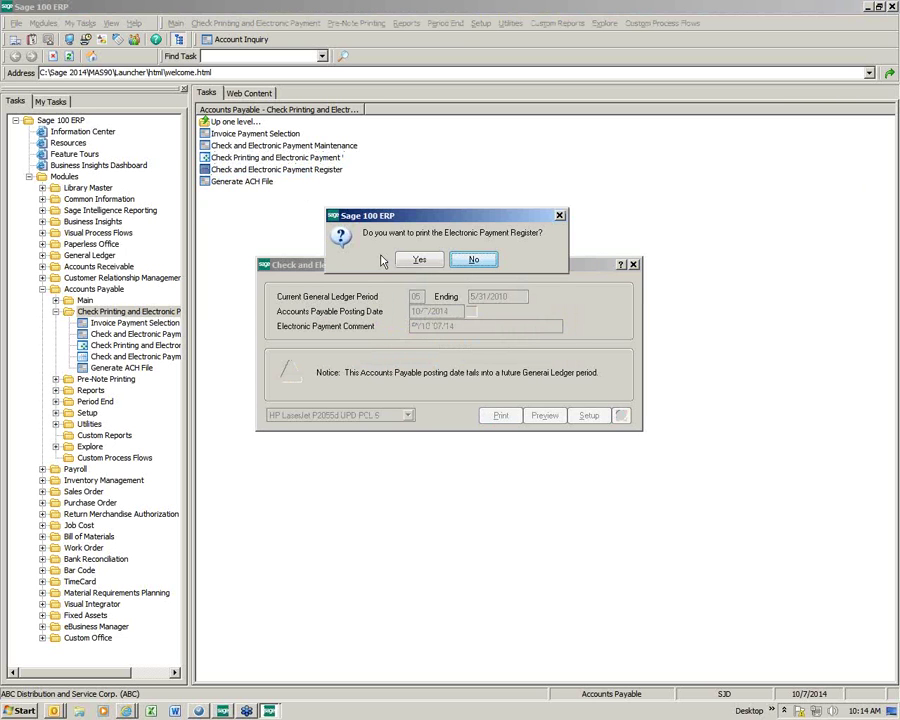
click(420, 259)
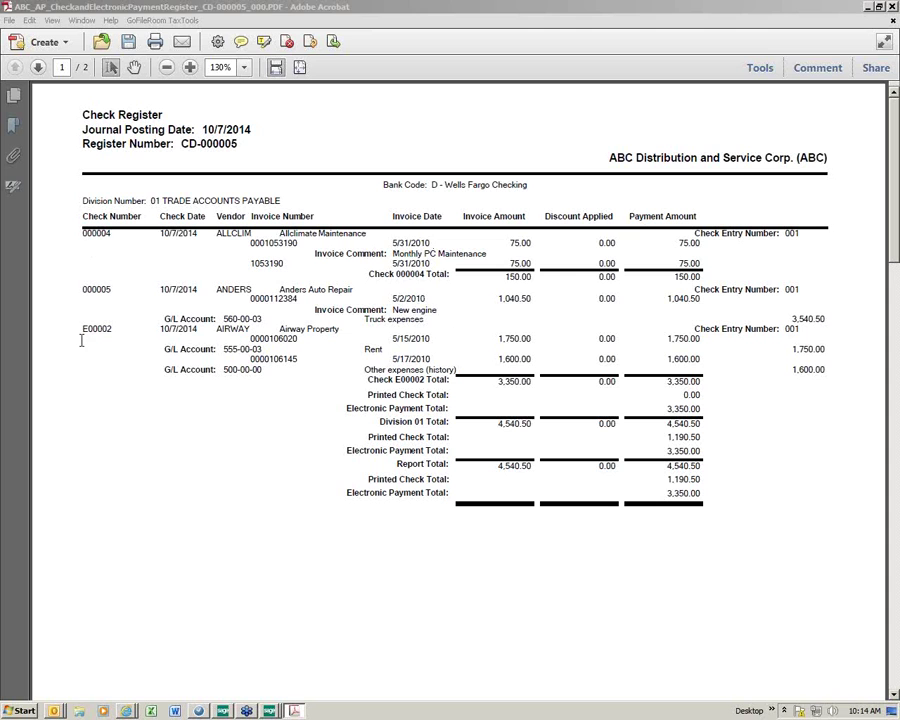
drag(81, 333, 113, 330)
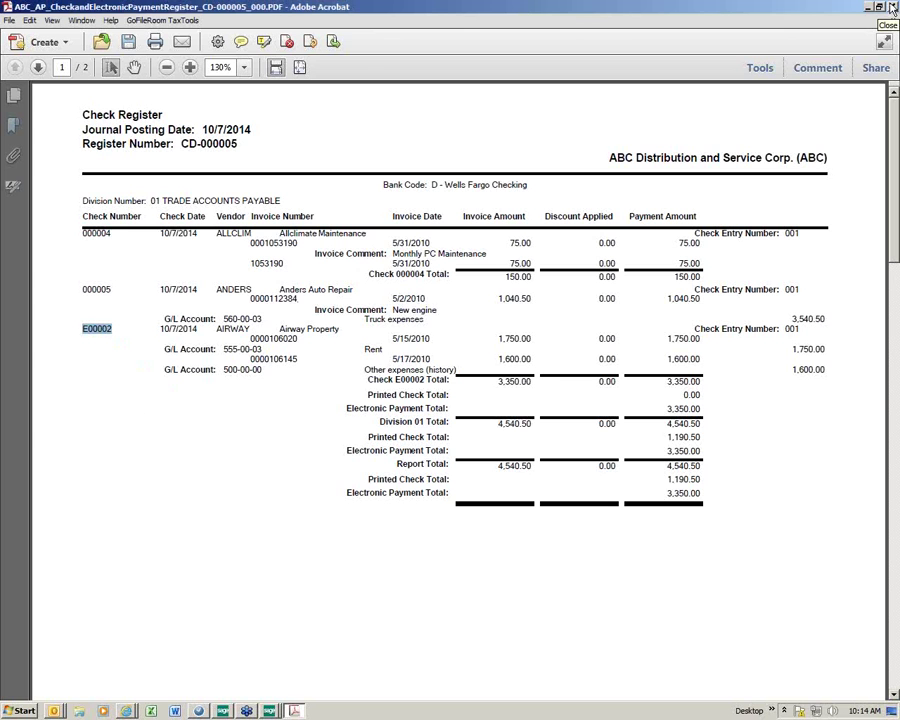
click(893, 8)
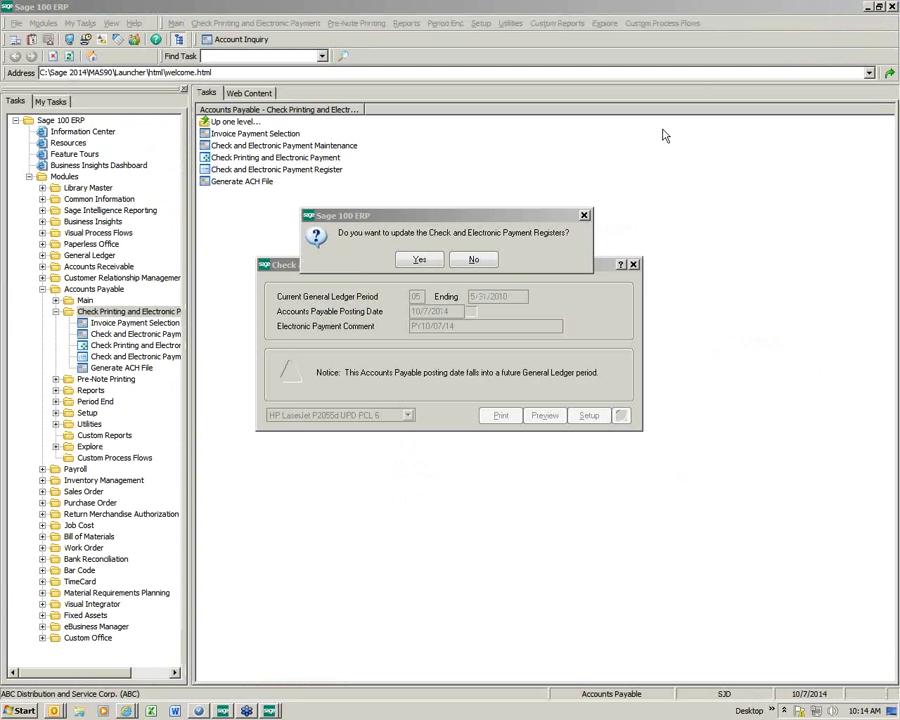
click(419, 259)
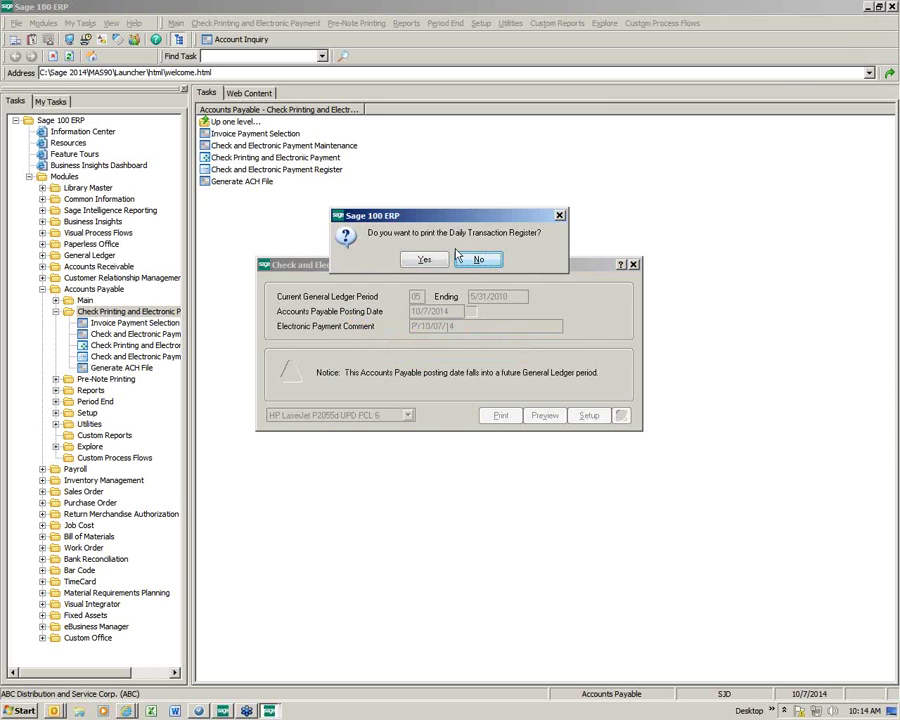
click(478, 259)
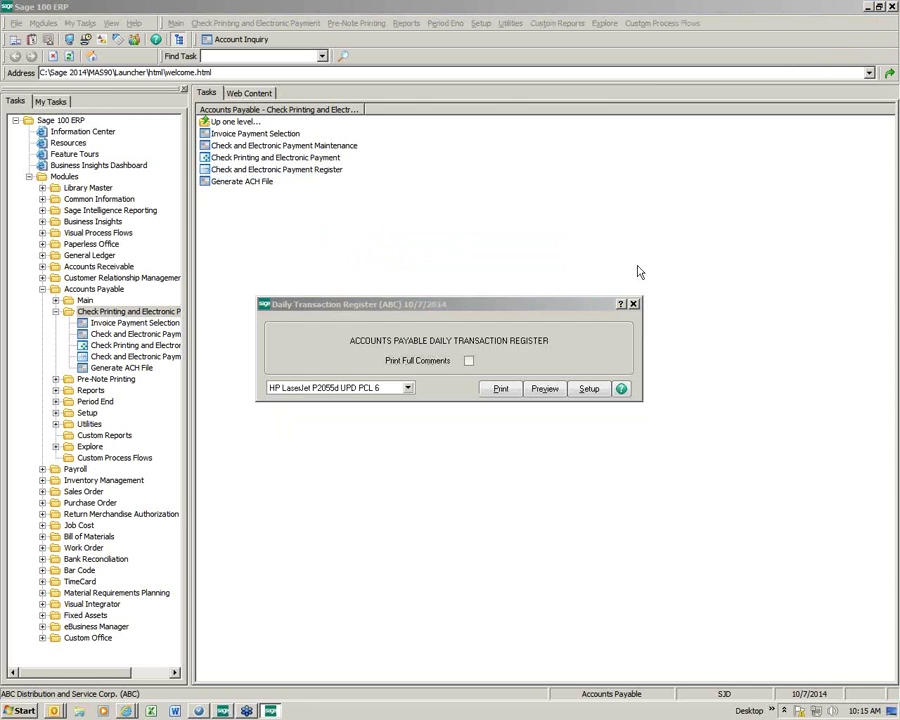
Step: Print the Daily Transaction Register's 4,540.50 postings to PDF and update the register
click(504, 390)
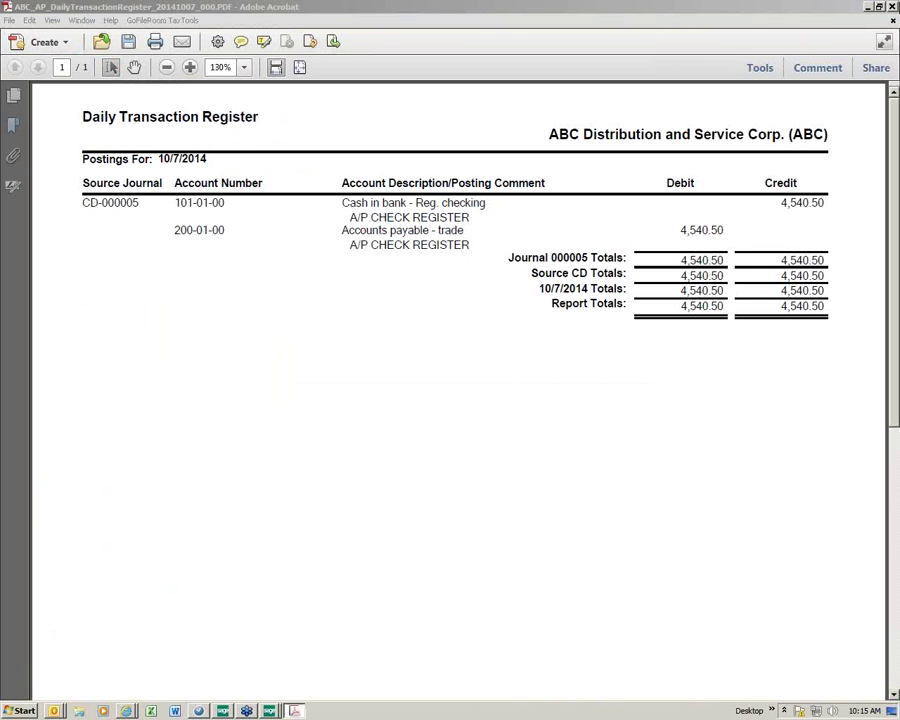
click(893, 7)
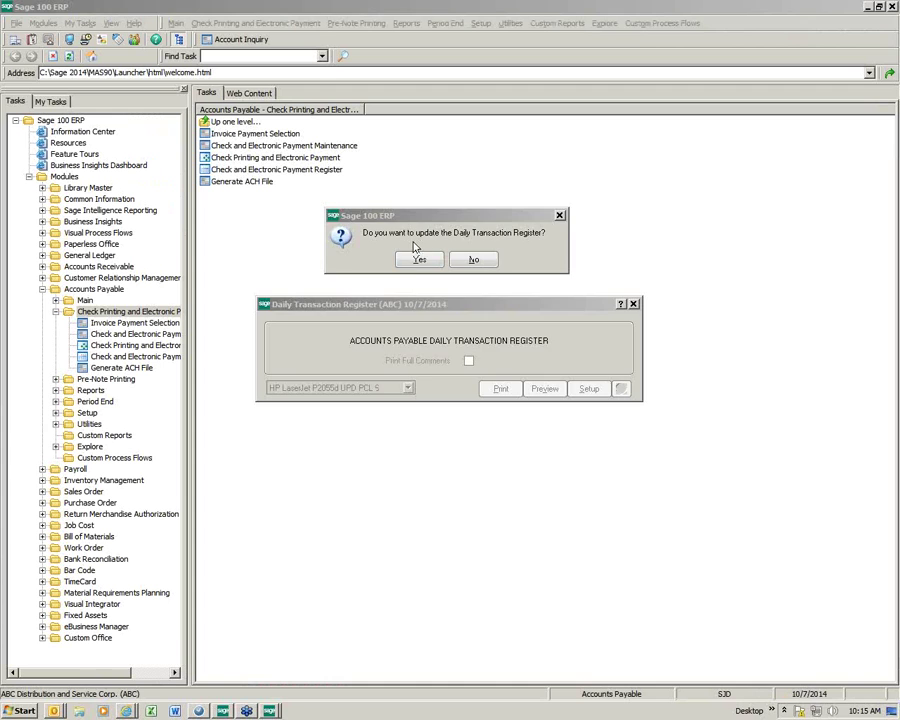
click(414, 376)
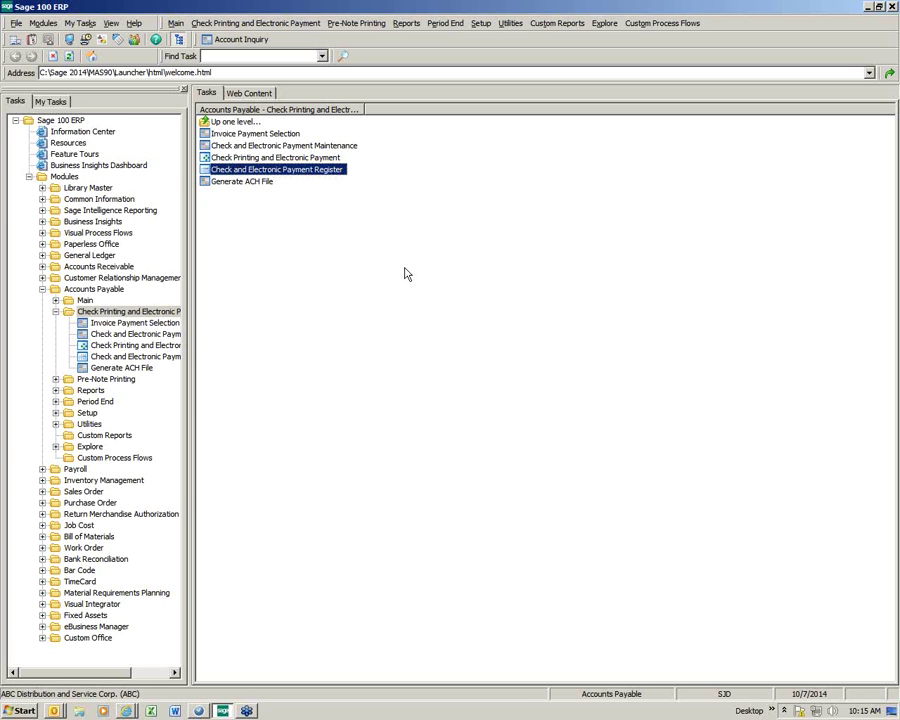
click(241, 186)
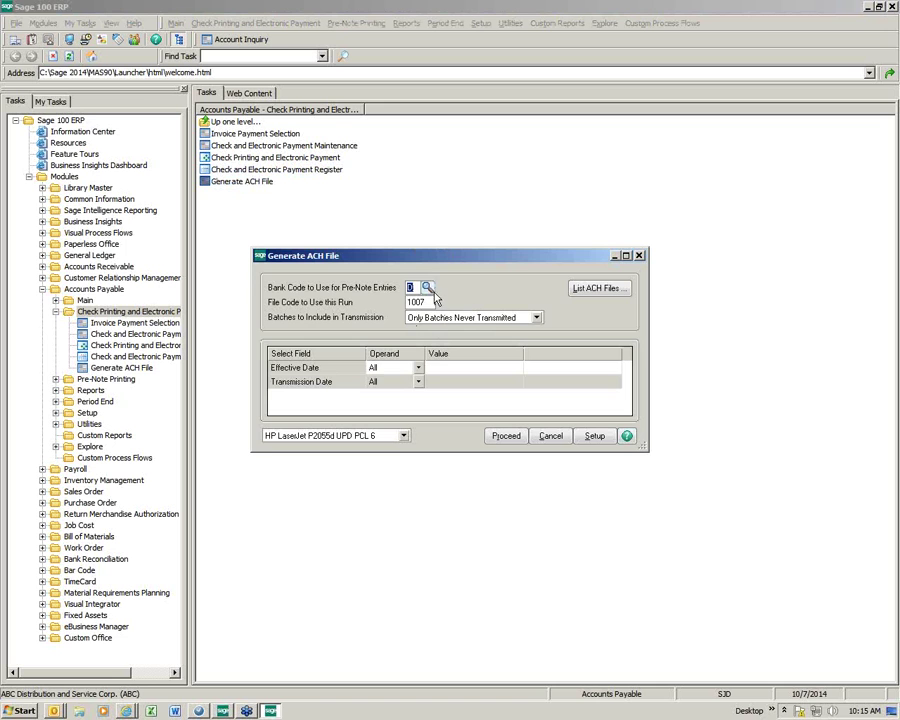
Step: Generate ACH file D1007002.ACH for bank code D, saving its listing PDF to the Desktop
key(Tab)
click(402, 436)
click(347, 462)
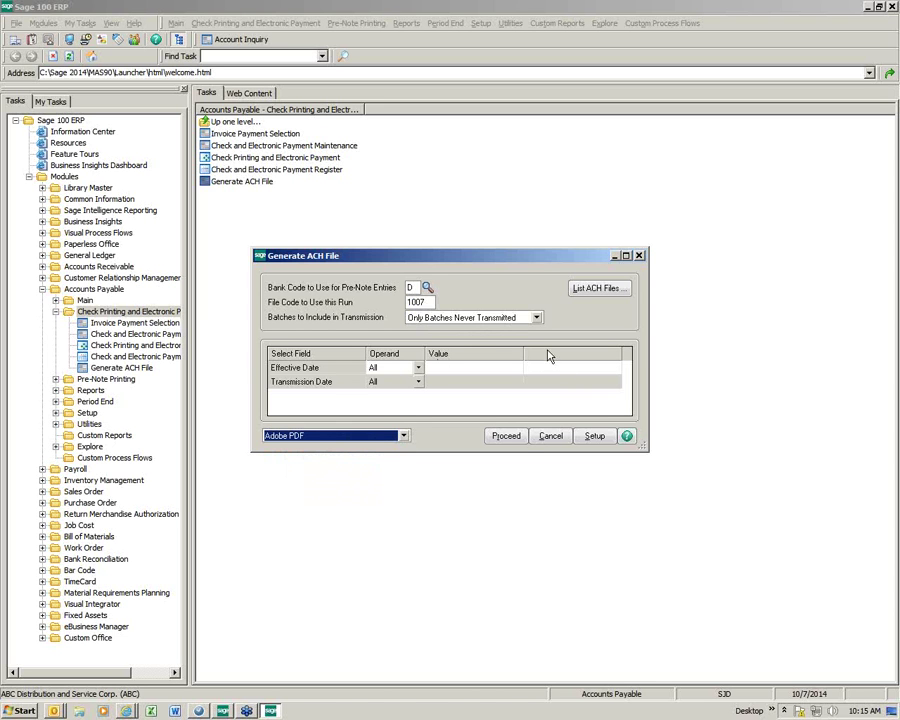
click(504, 437)
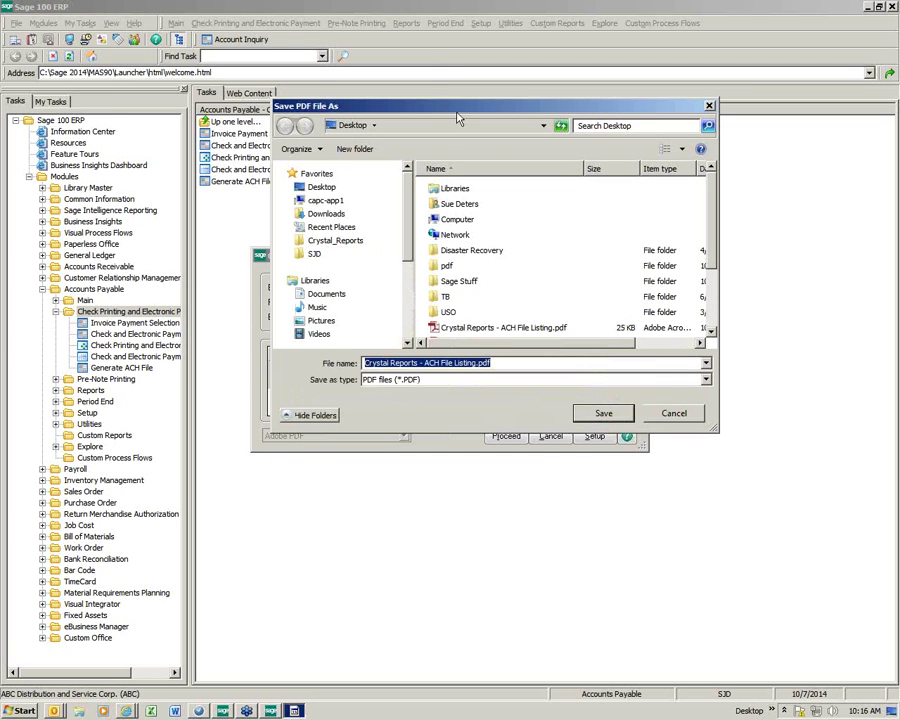
click(321, 187)
click(603, 413)
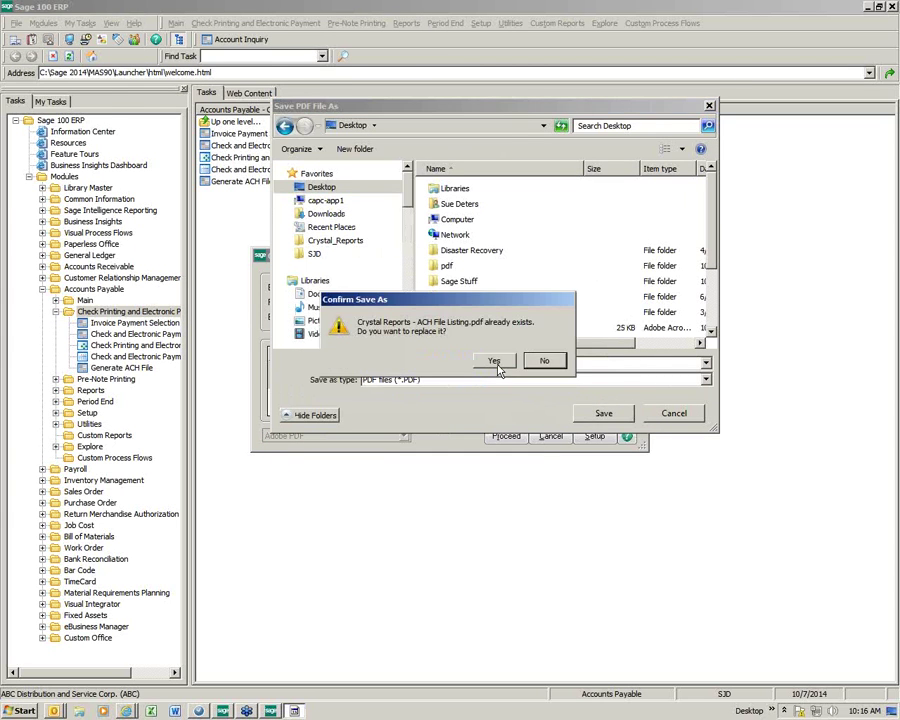
click(498, 361)
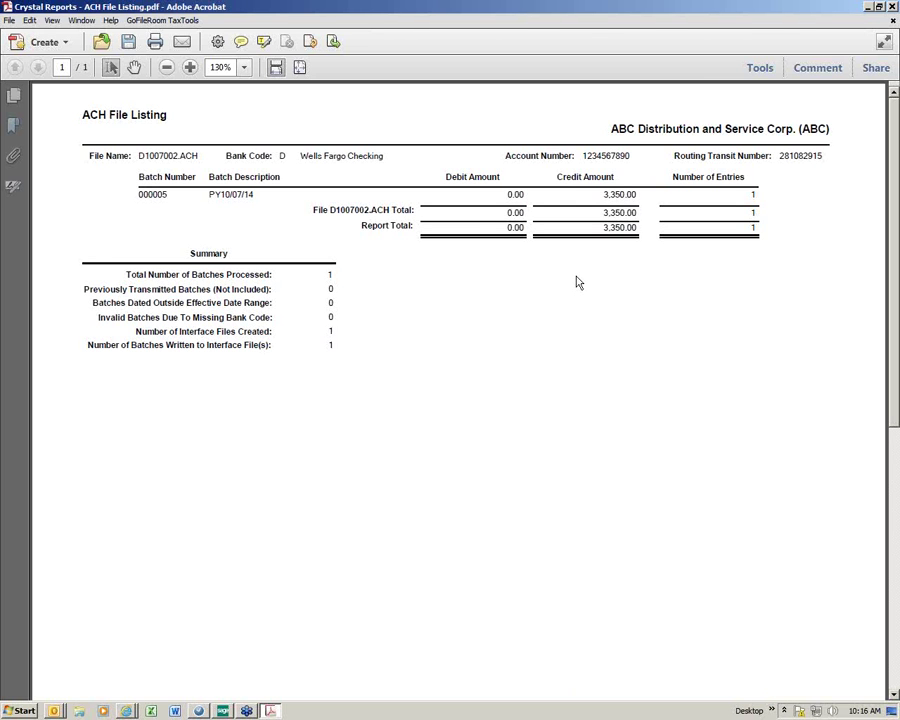
click(893, 7)
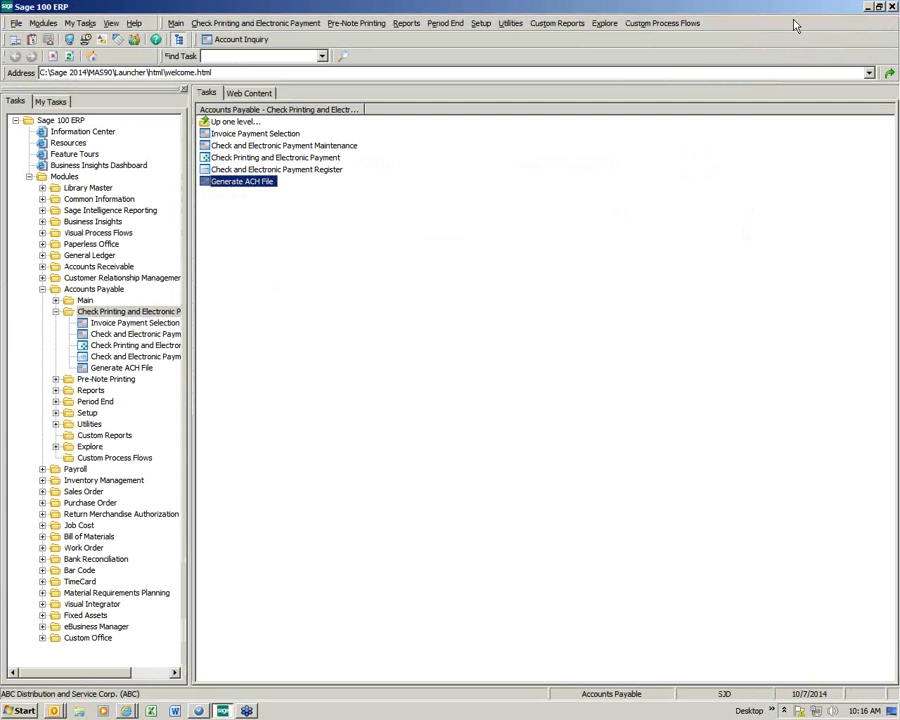
Step: Check in Explorer that the 470-byte D1007002.ACH is in C:\Sage 2014\AP ACH, then close Explorer
click(869, 8)
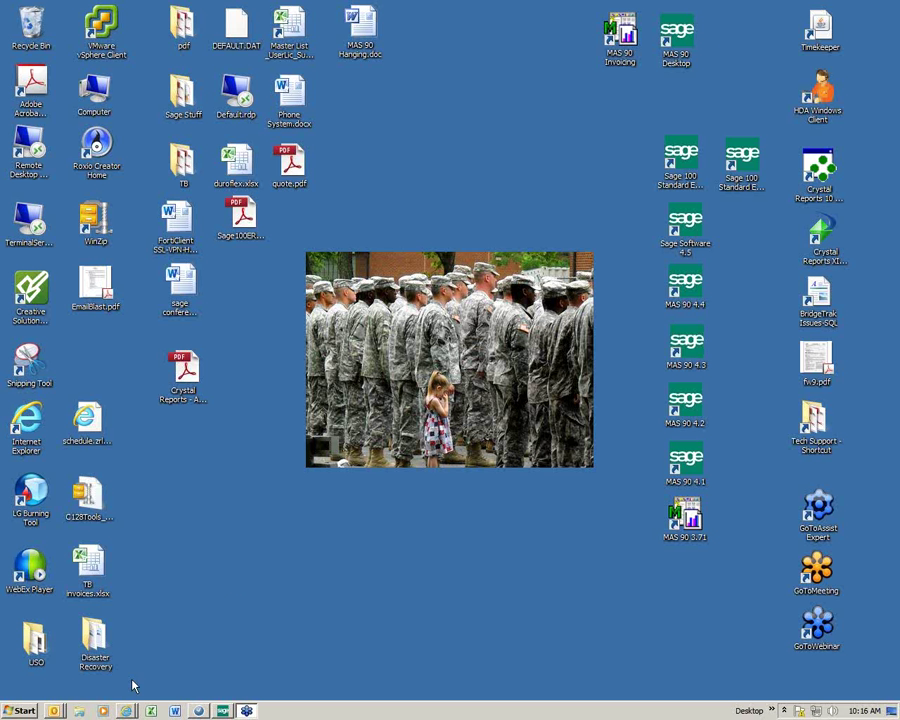
click(81, 711)
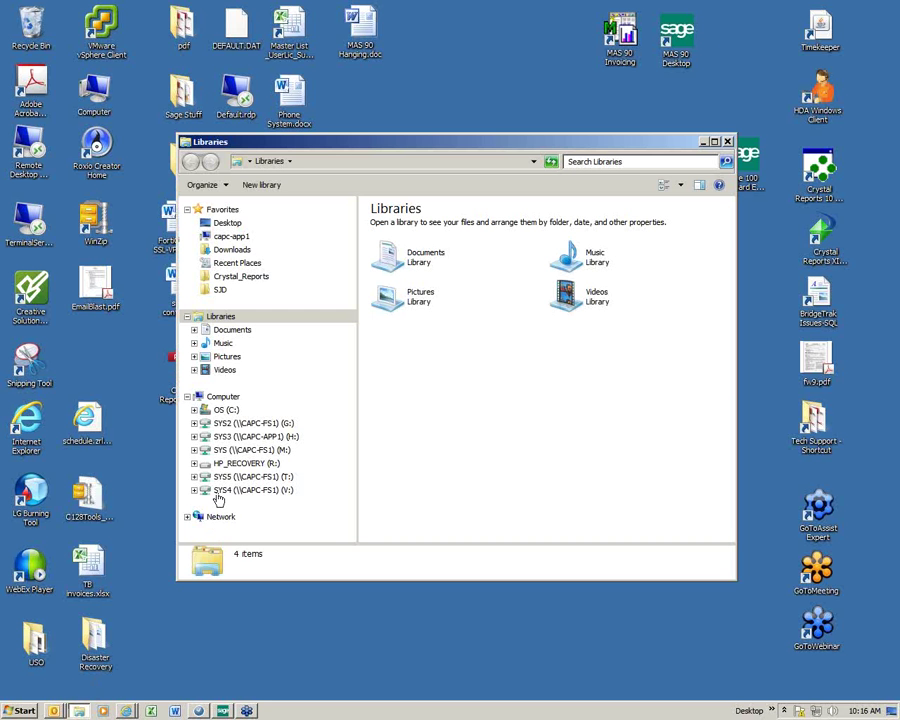
click(218, 412)
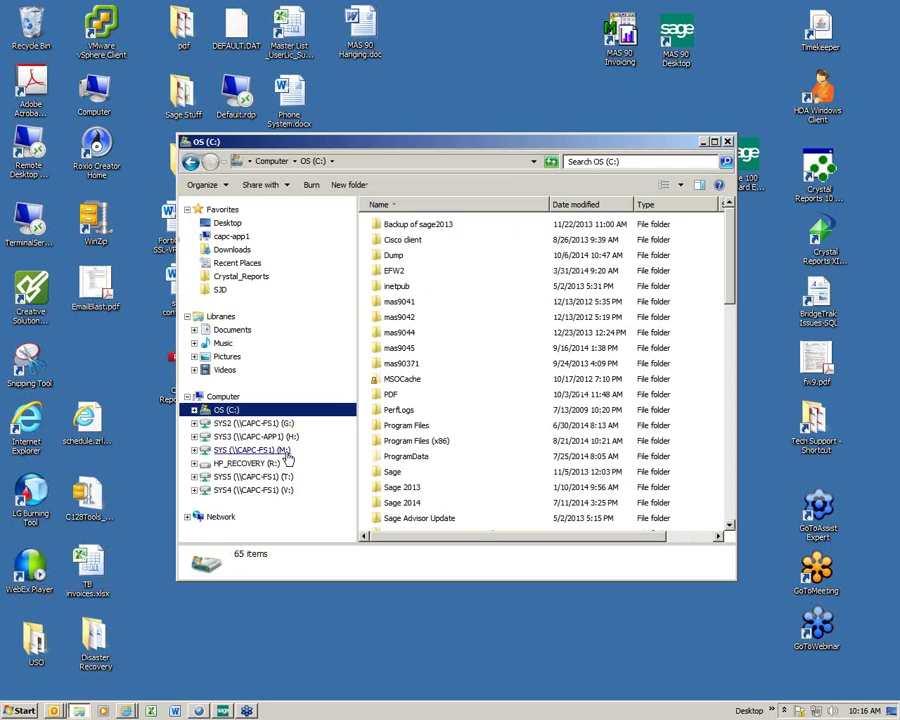
double_click(404, 502)
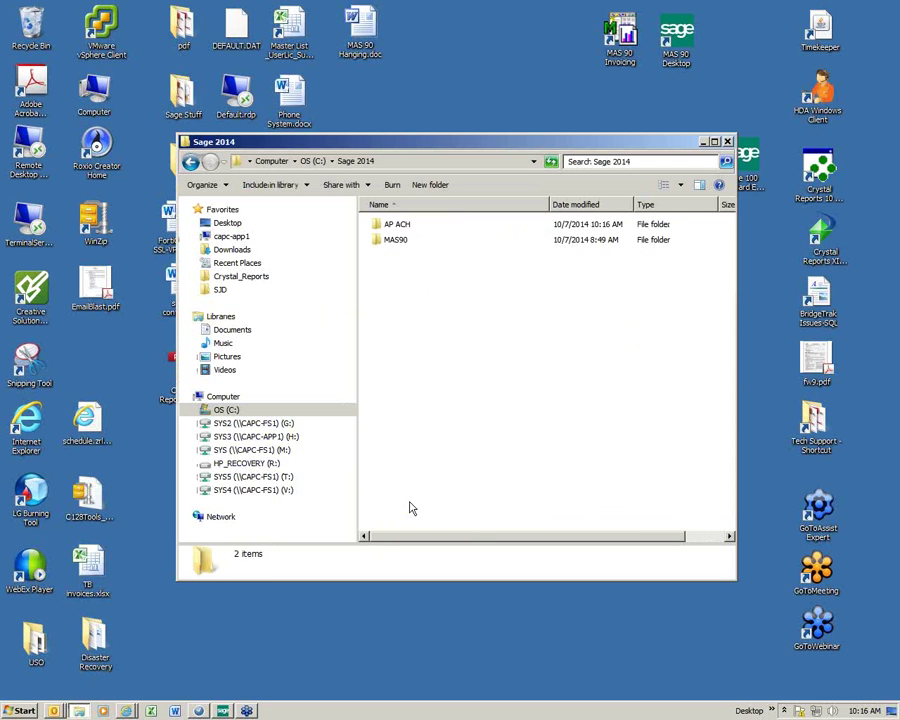
double_click(398, 225)
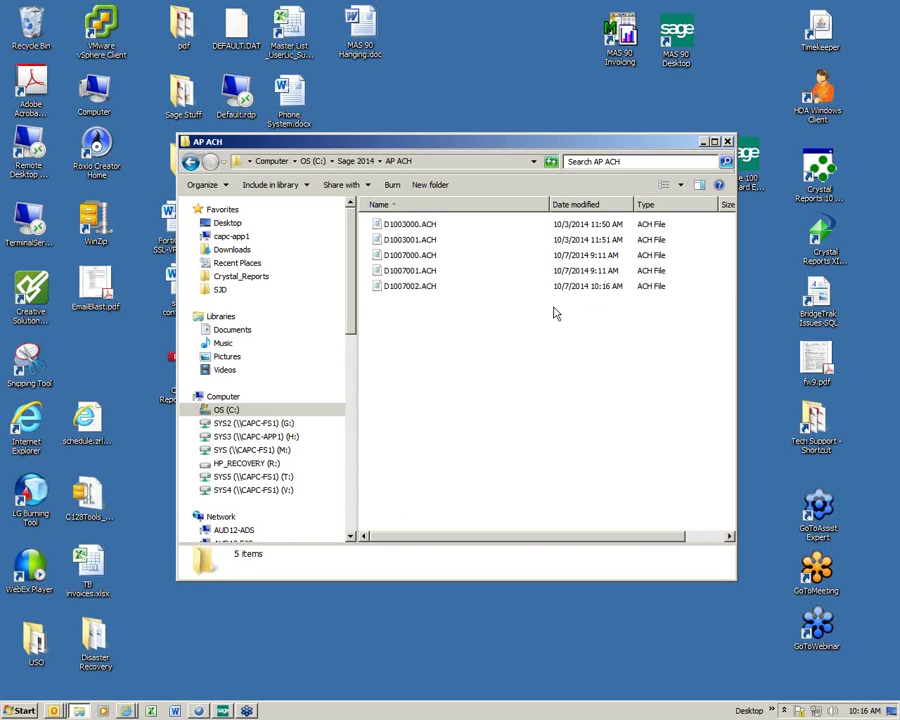
click(556, 287)
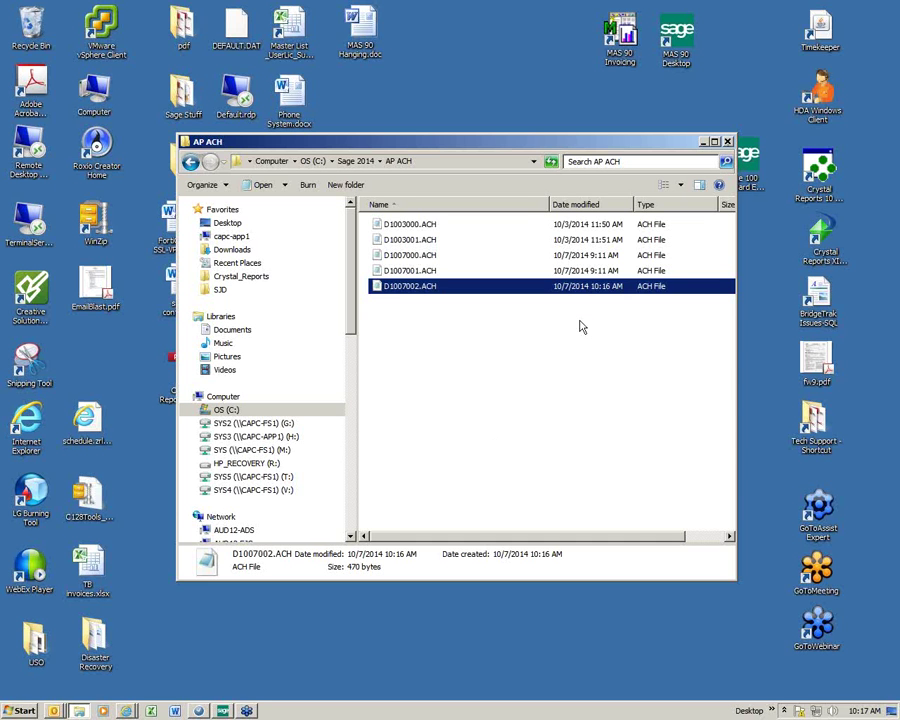
click(729, 142)
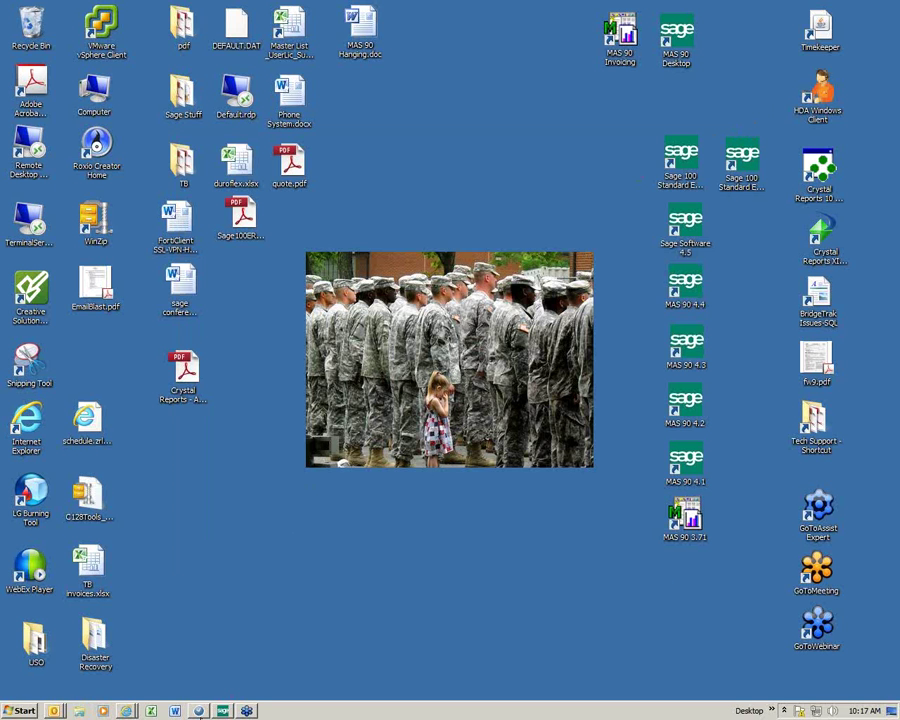
Step: Restore Sage 100 ERP from the taskbar, back to the Check Printing and Electronic Payment tasks
click(223, 711)
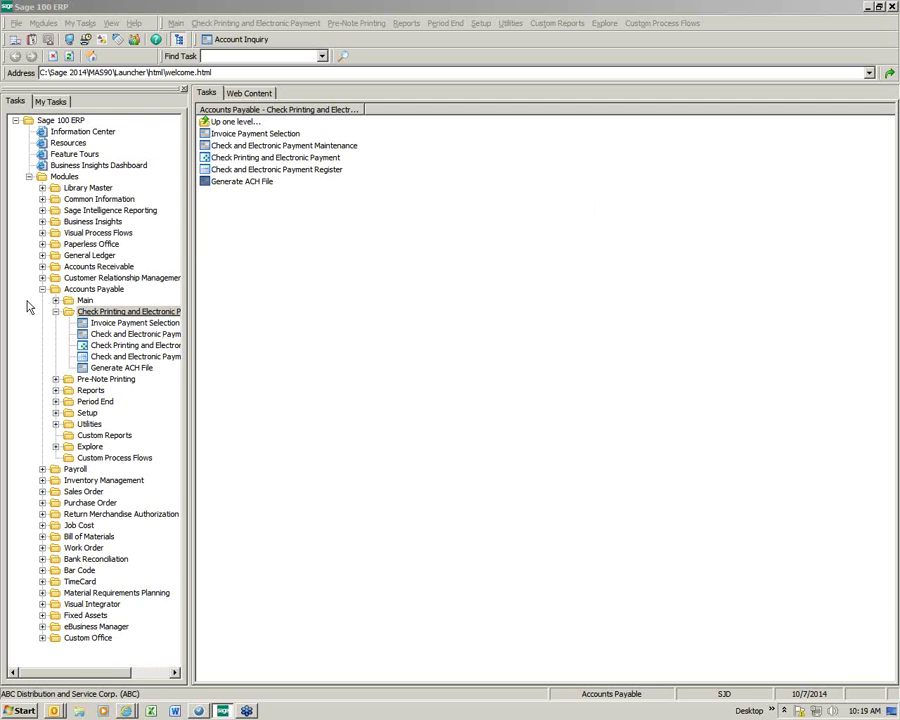
Step: Load and accept the 02-AMEX American Express Company vendor record, then open A/P Invoice Data Entry
click(56, 311)
click(86, 300)
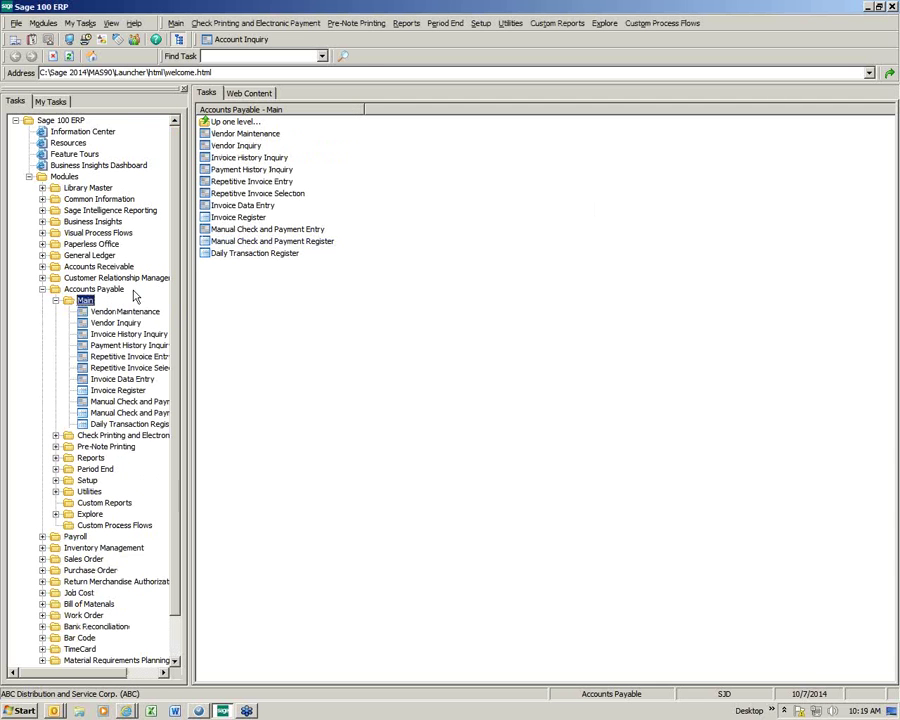
click(242, 134)
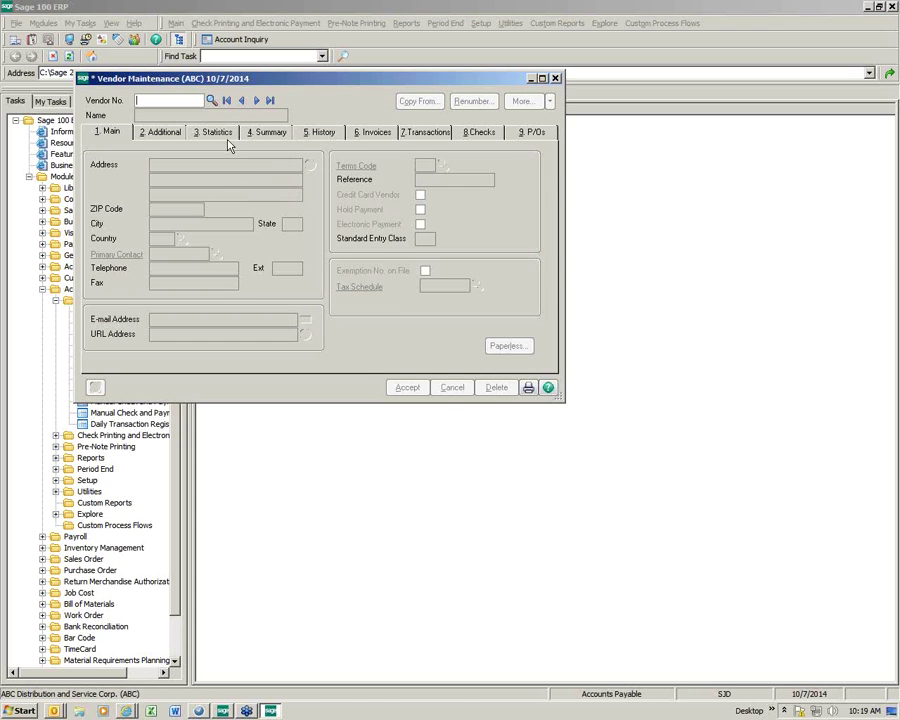
click(211, 100)
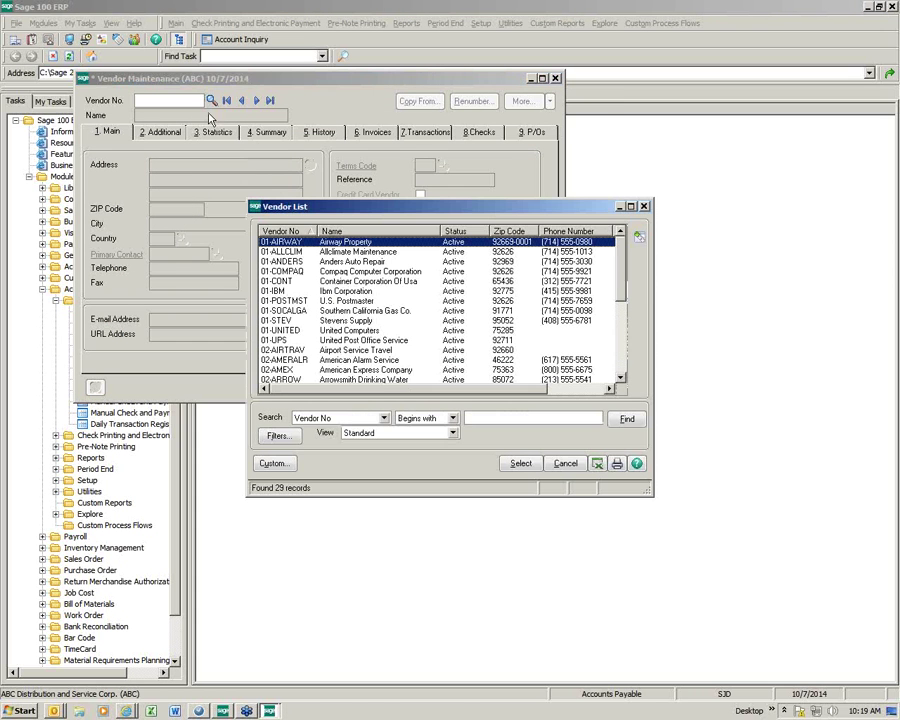
click(341, 369)
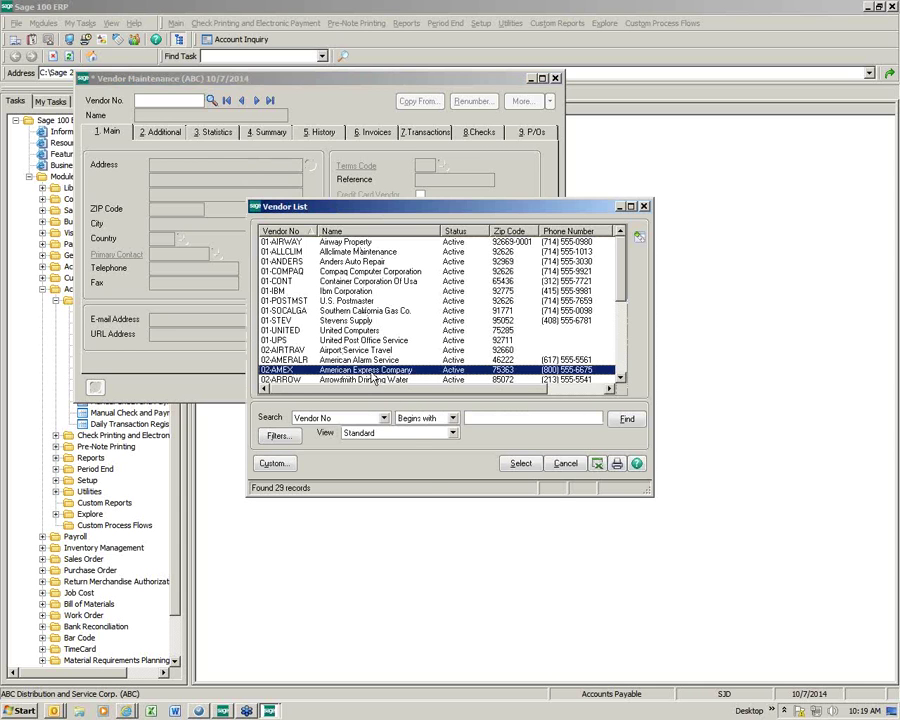
double_click(373, 372)
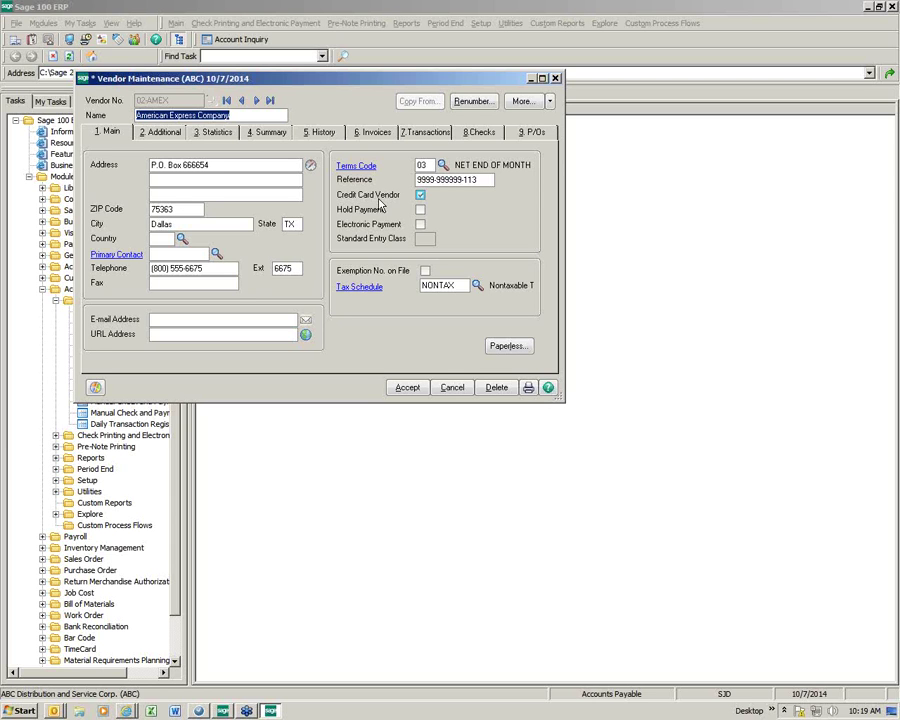
click(417, 392)
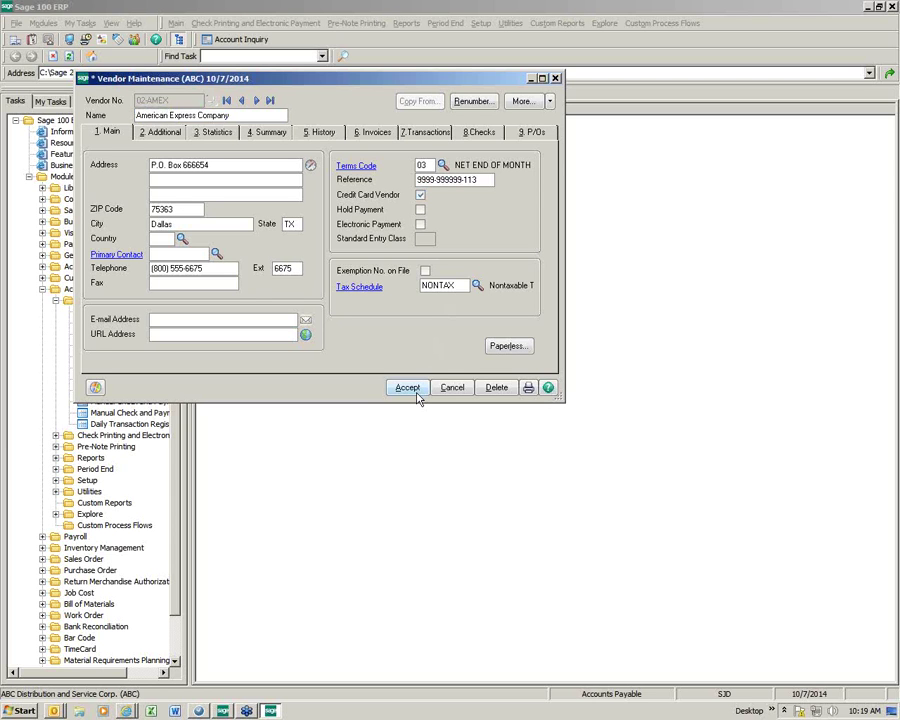
click(555, 78)
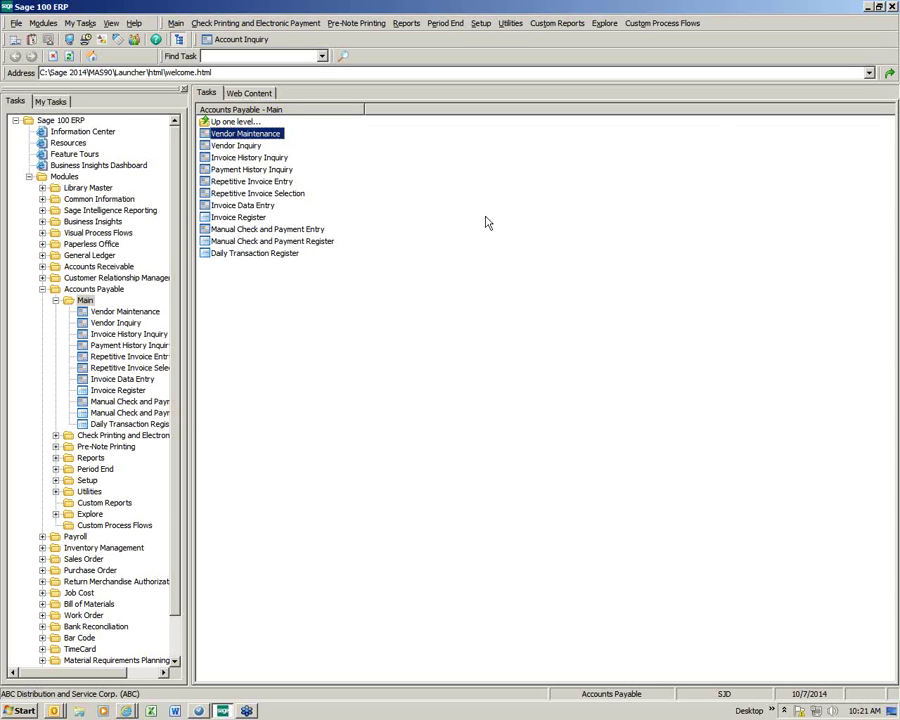
click(244, 205)
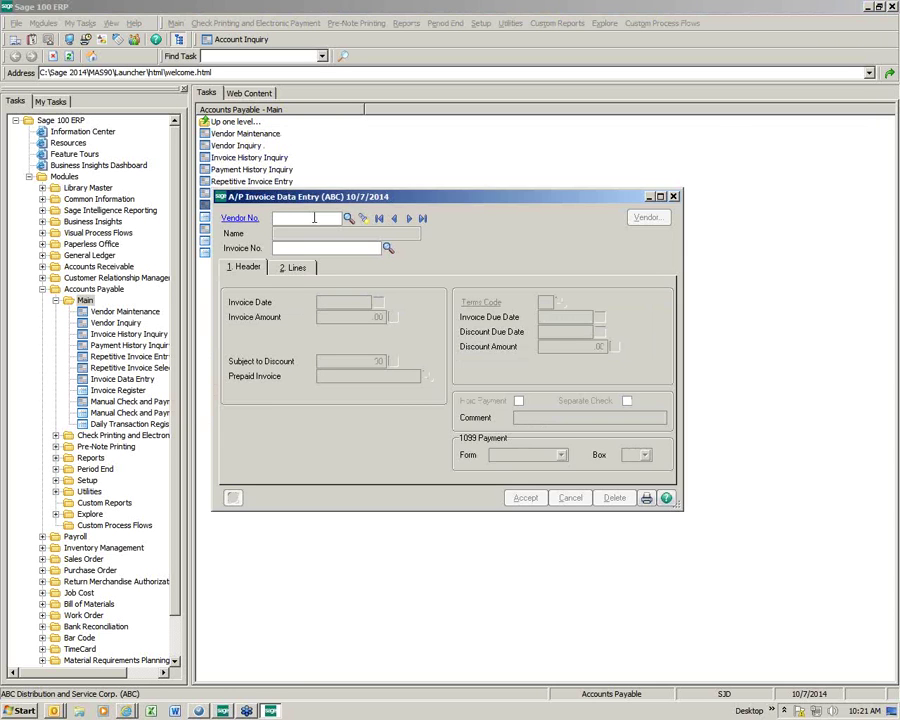
Step: Enter invoice OCT 2014 for 02-AMEX American Express Company at 1,500.00, due 10/30/2014
click(347, 219)
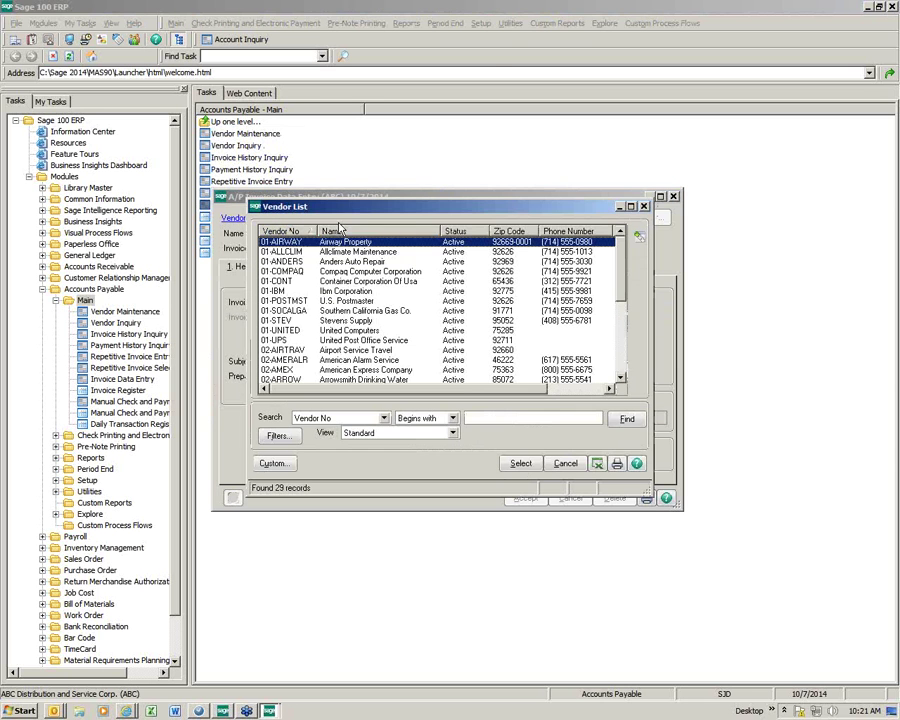
double_click(305, 370)
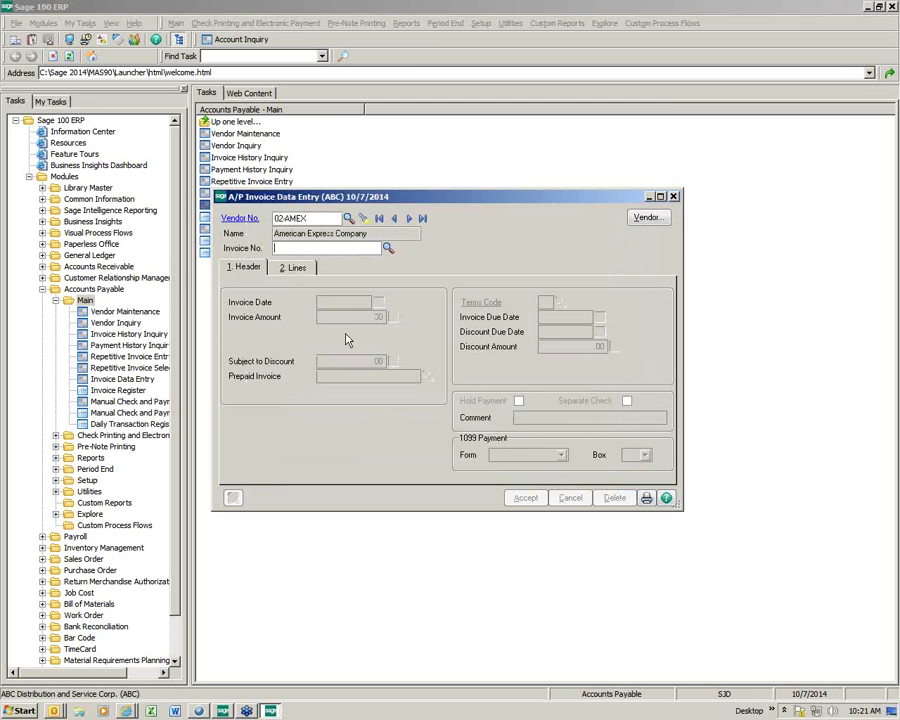
text(OCT 2014)
key(Tab)
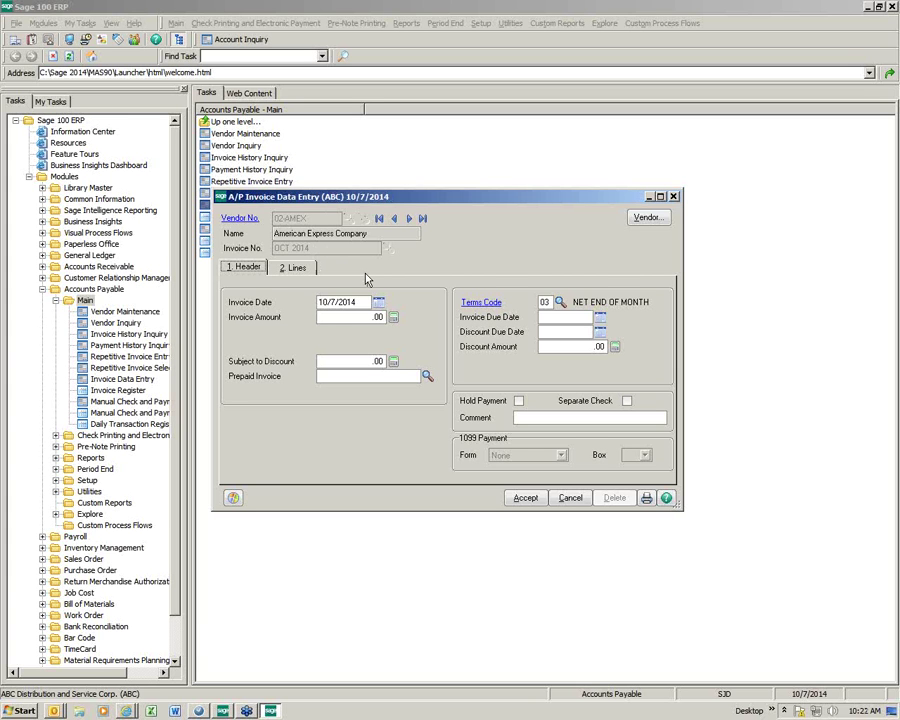
drag(347, 317, 396, 325)
text(1,500)
key(Tab)
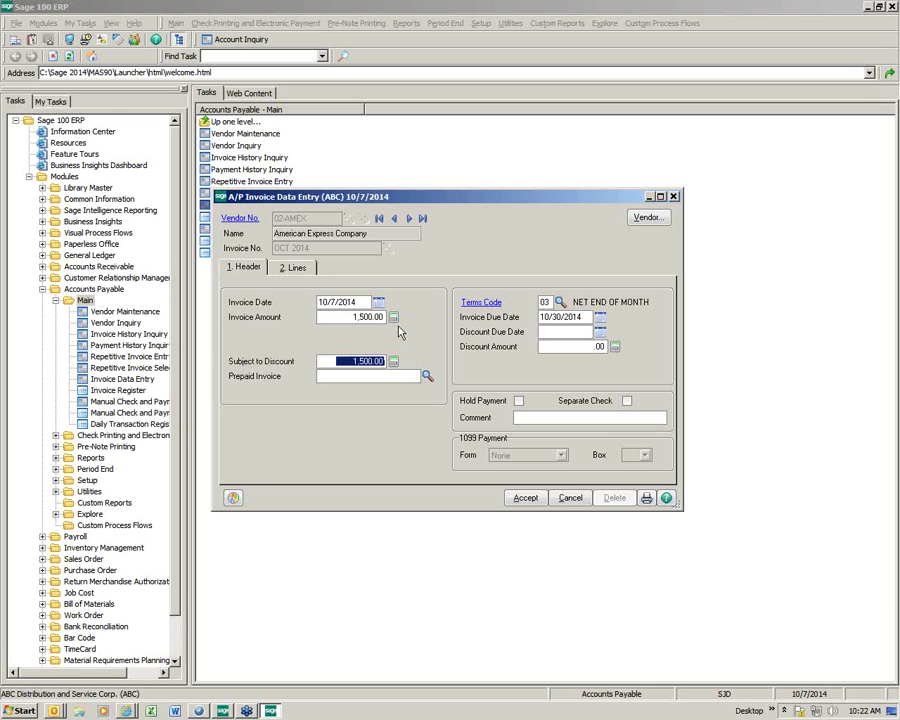
click(291, 268)
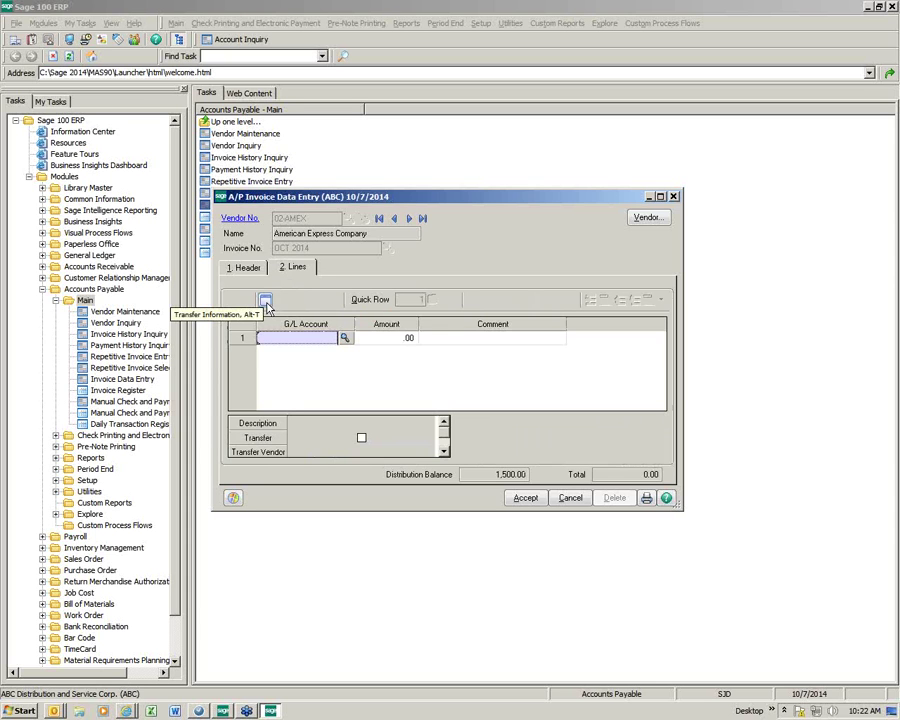
Step: Transfer 500 of the invoice to Stevens Supply (01-STEV), charged to G/L 535-00-03 Warehouse supplies
click(266, 302)
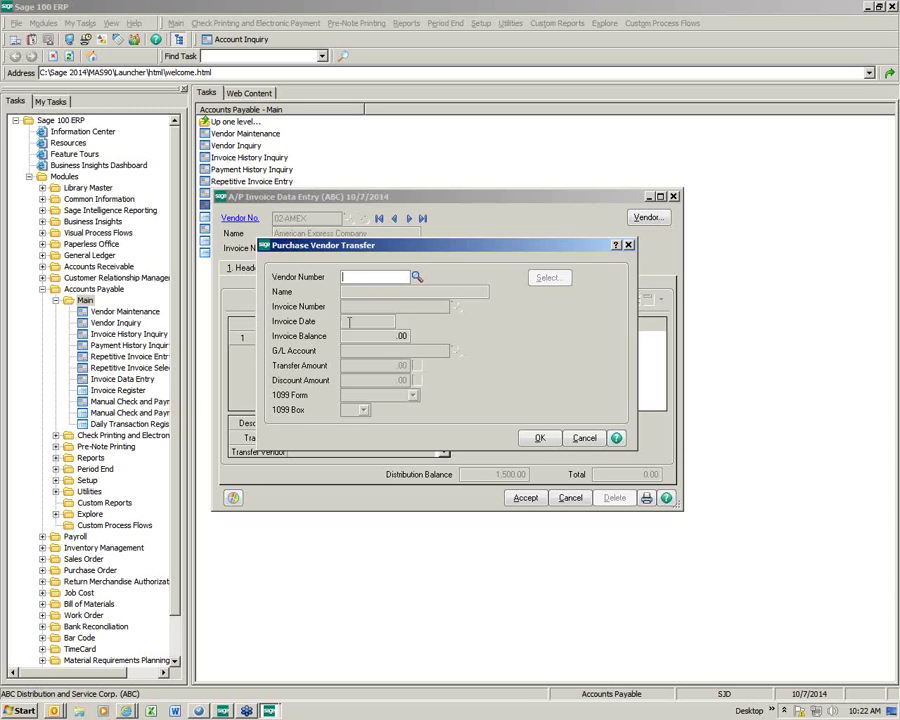
click(417, 277)
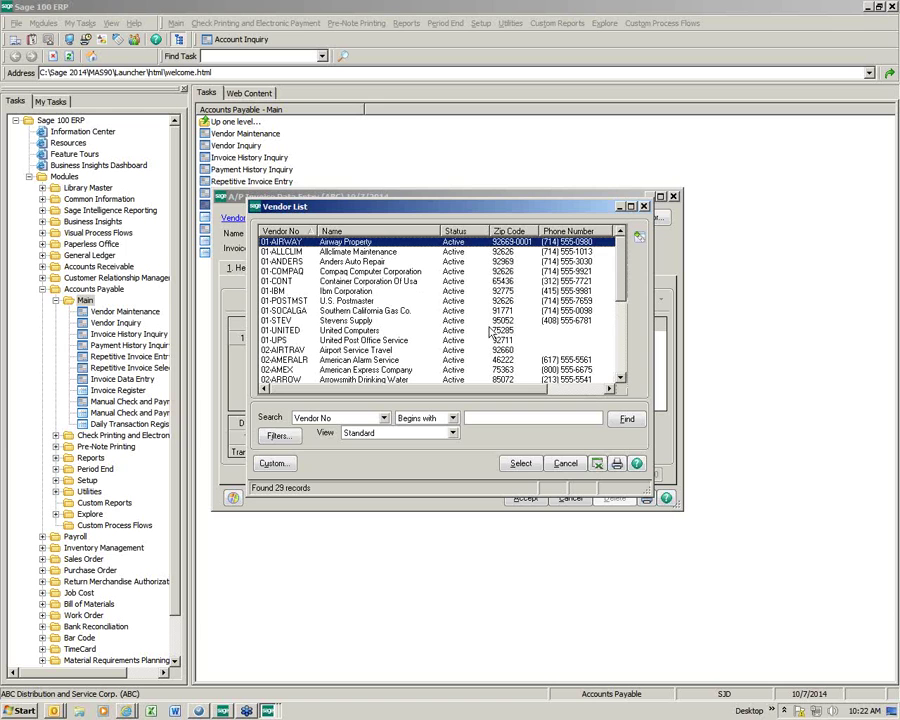
click(345, 320)
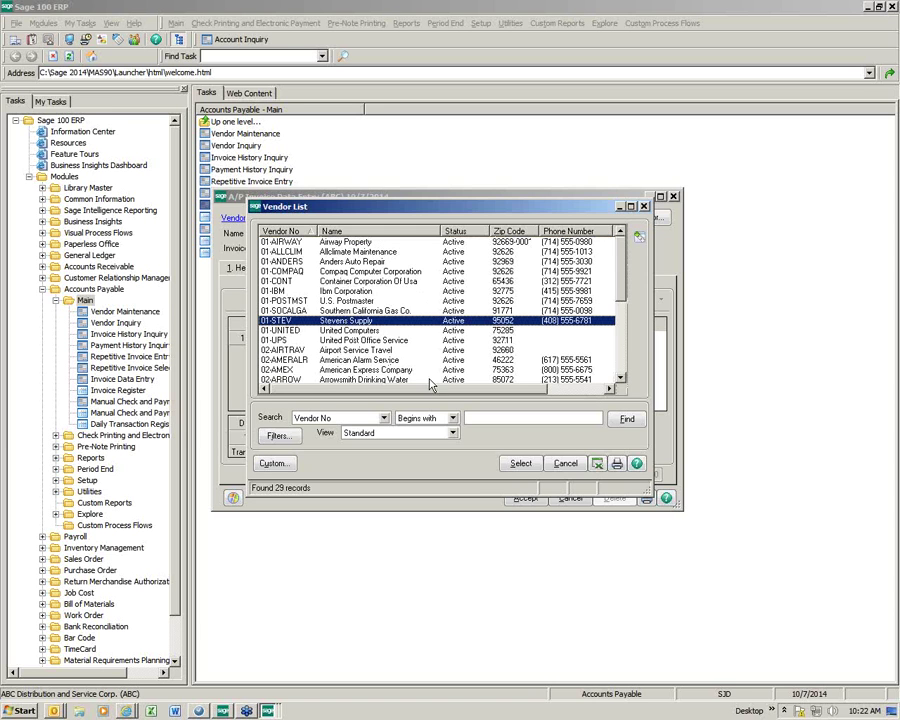
click(519, 463)
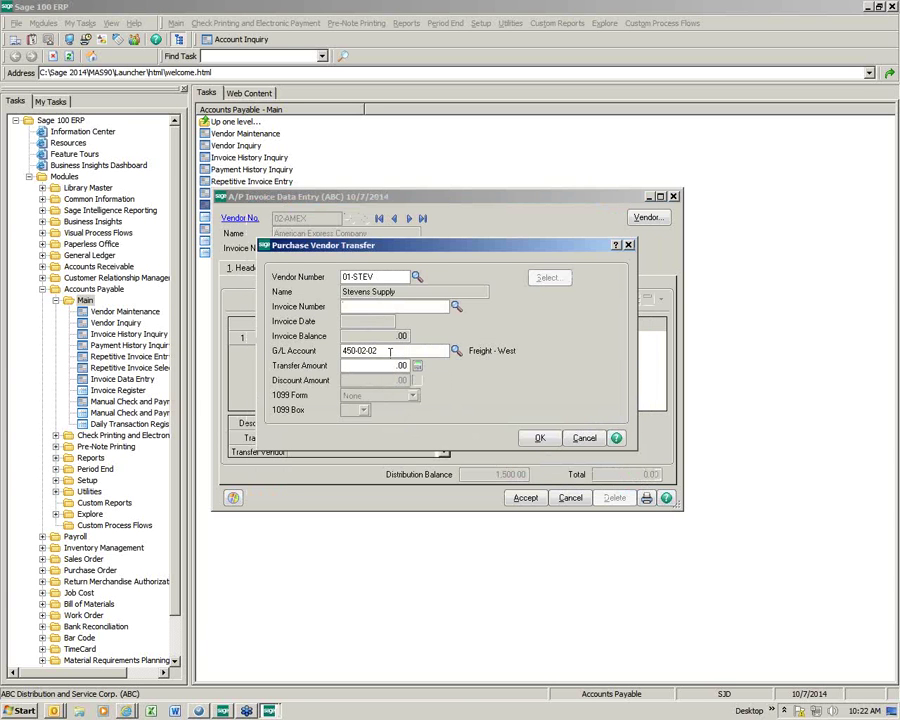
click(390, 351)
text(535-)
text(00-03)
key(Tab)
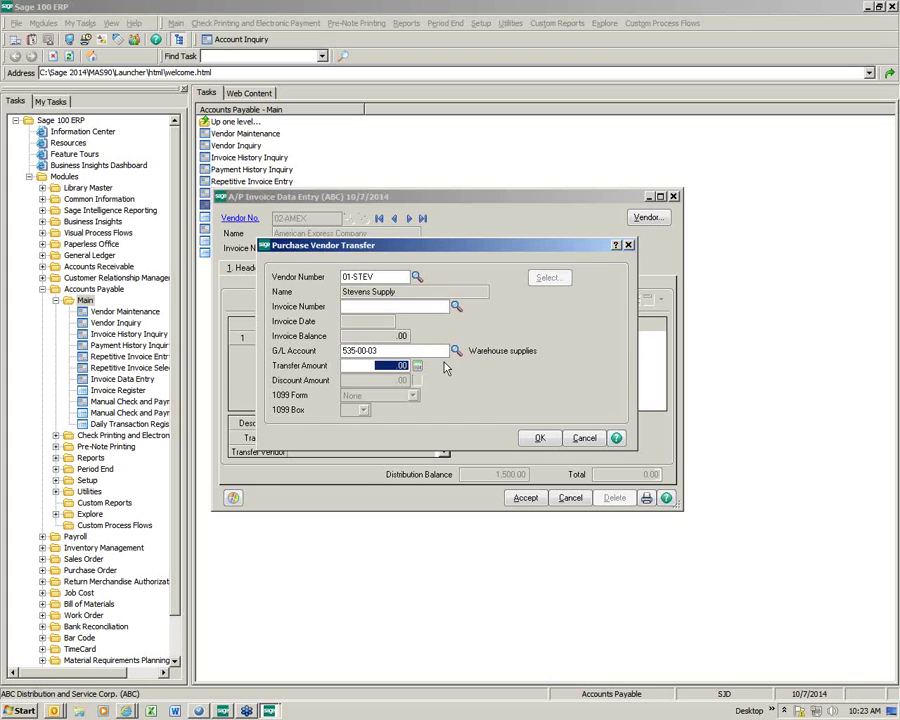
text(500)
Step: Add the transfer line plus a 1,000.00 line to 755-00-04 Travel and entertainment, then accept the invoice
click(535, 439)
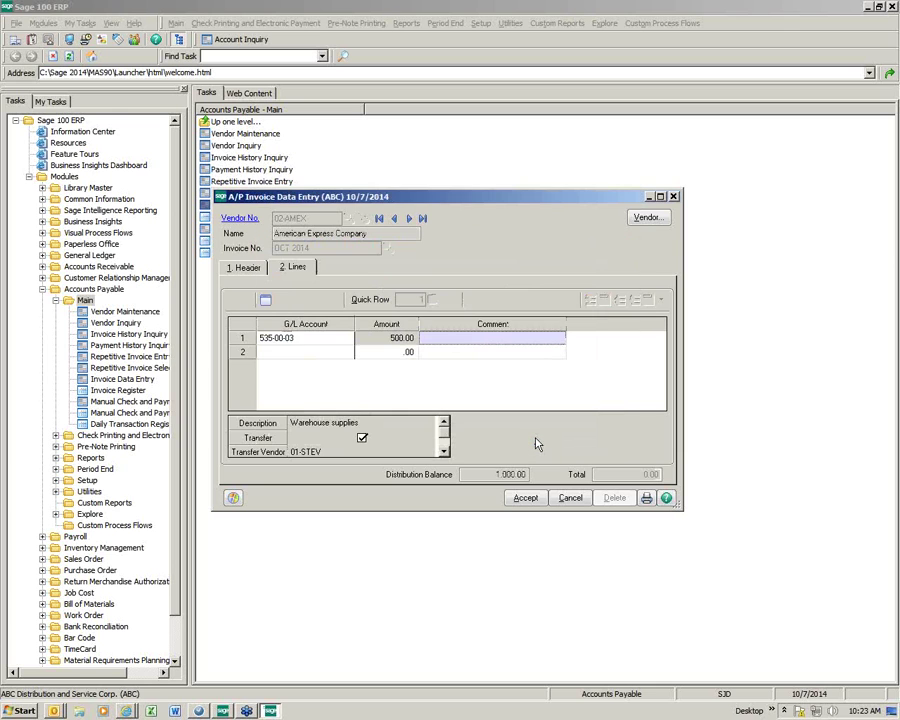
key(Tab)
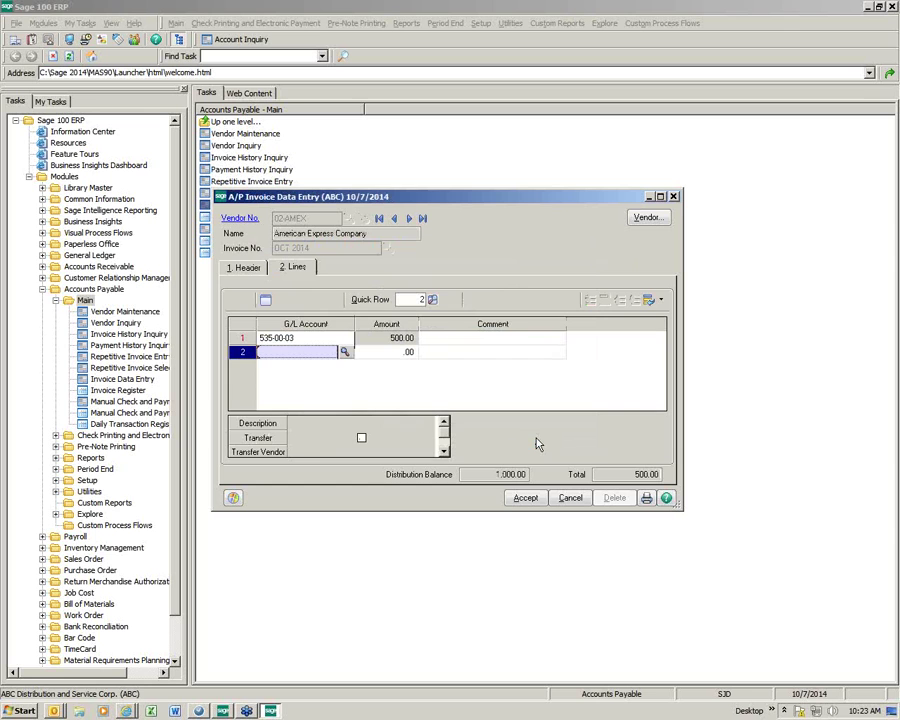
text(755)
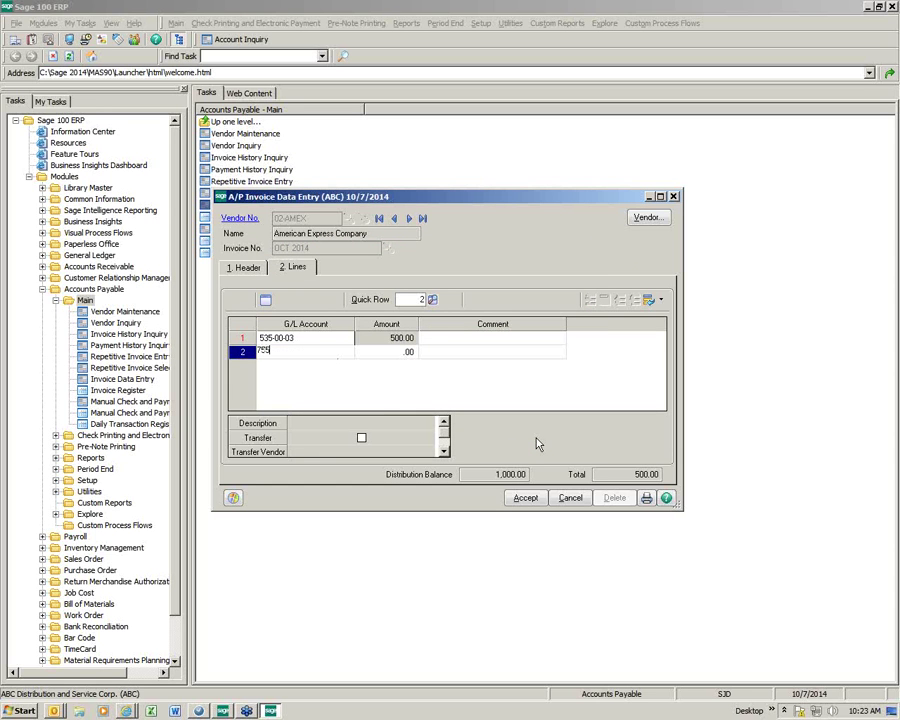
text(-00-04)
key(Tab)
text(100.00)
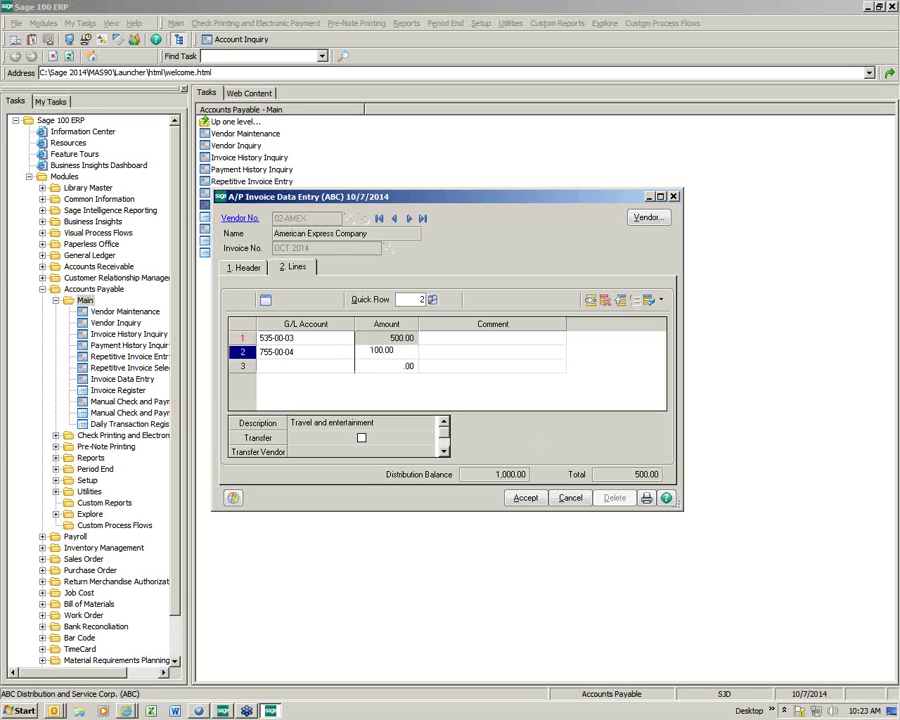
key(Tab)
key(shift+Tab)
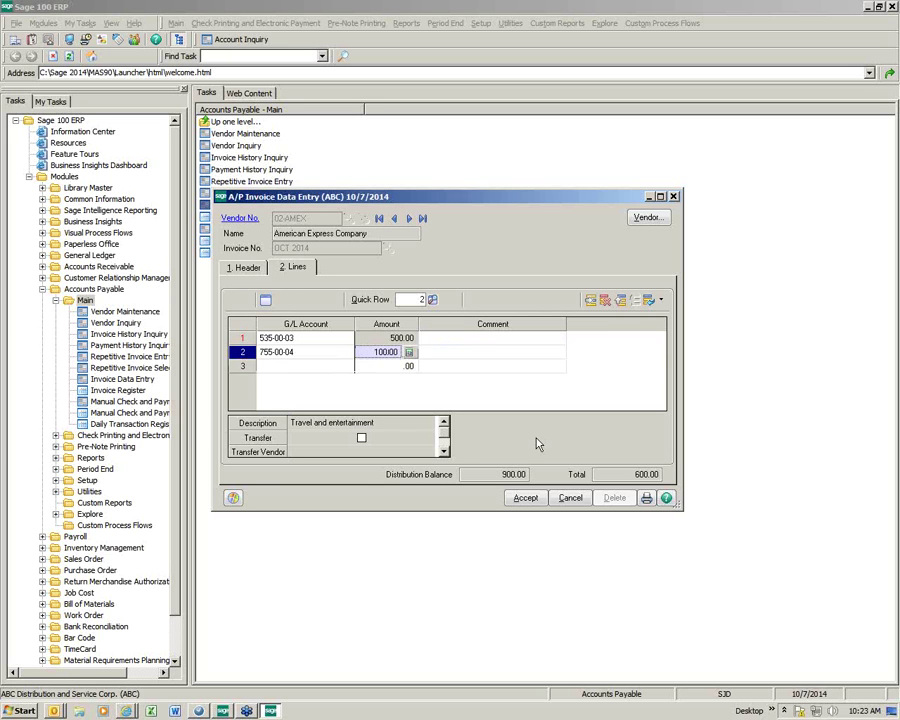
text(100.000)
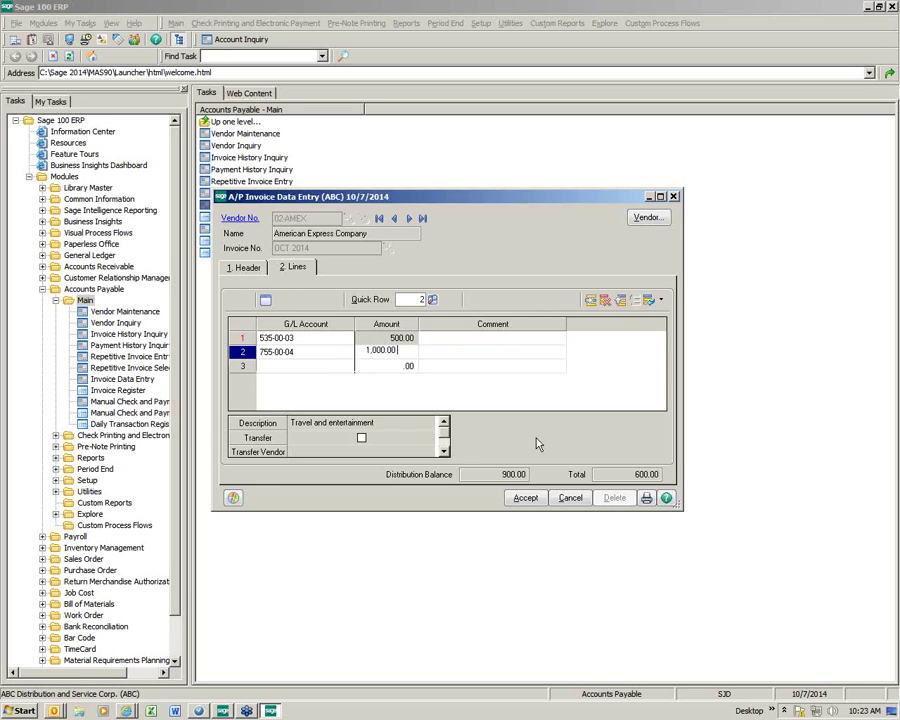
key(Tab)
key(Tab)
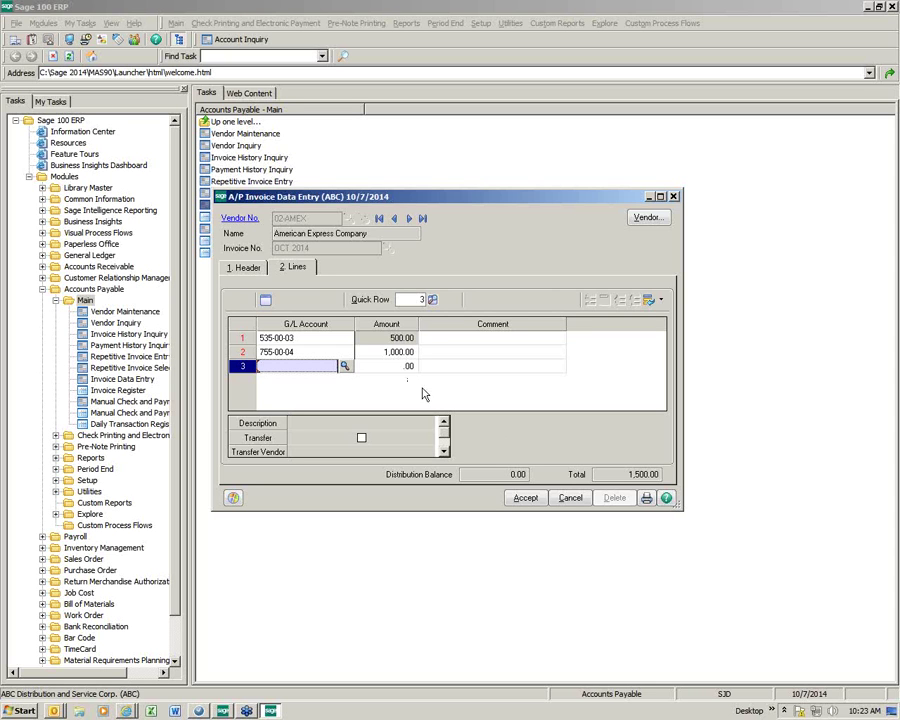
click(526, 498)
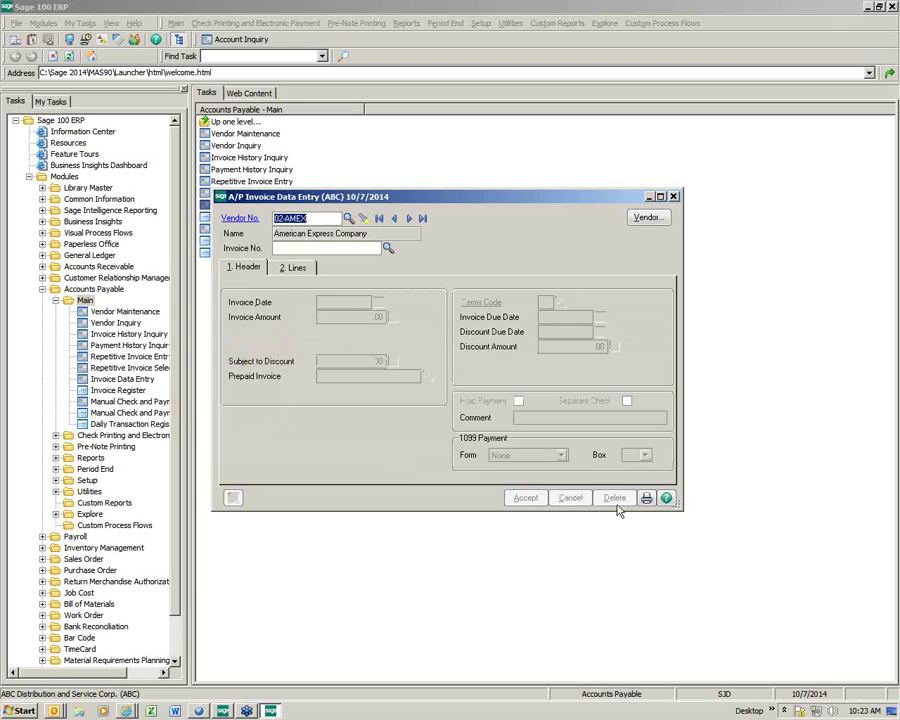
Step: Print and review Invoice Register AP-000018 for 1,500.00, then update the register
click(646, 499)
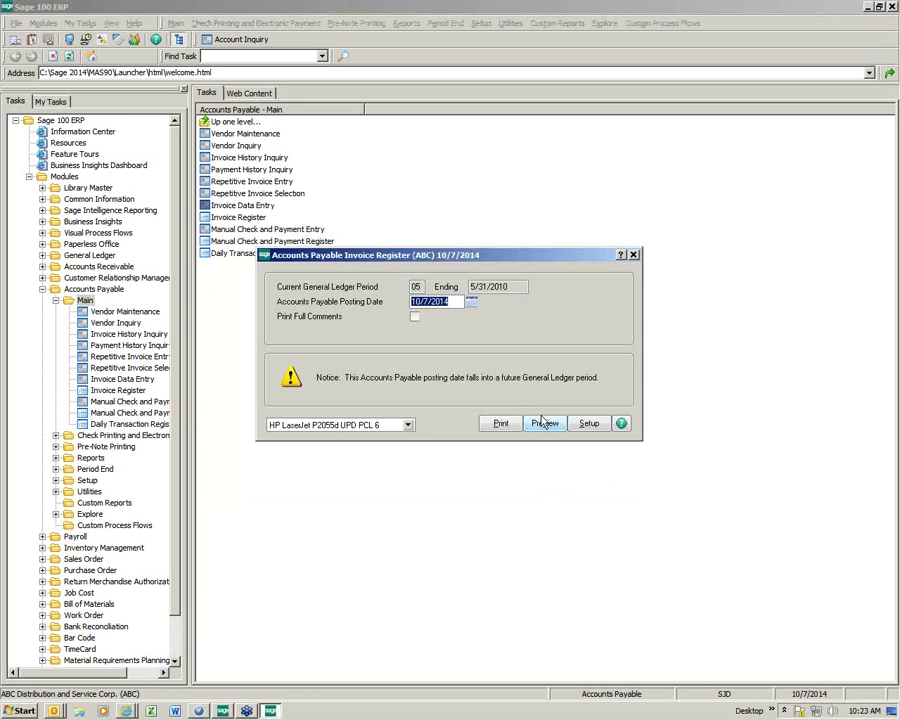
click(494, 423)
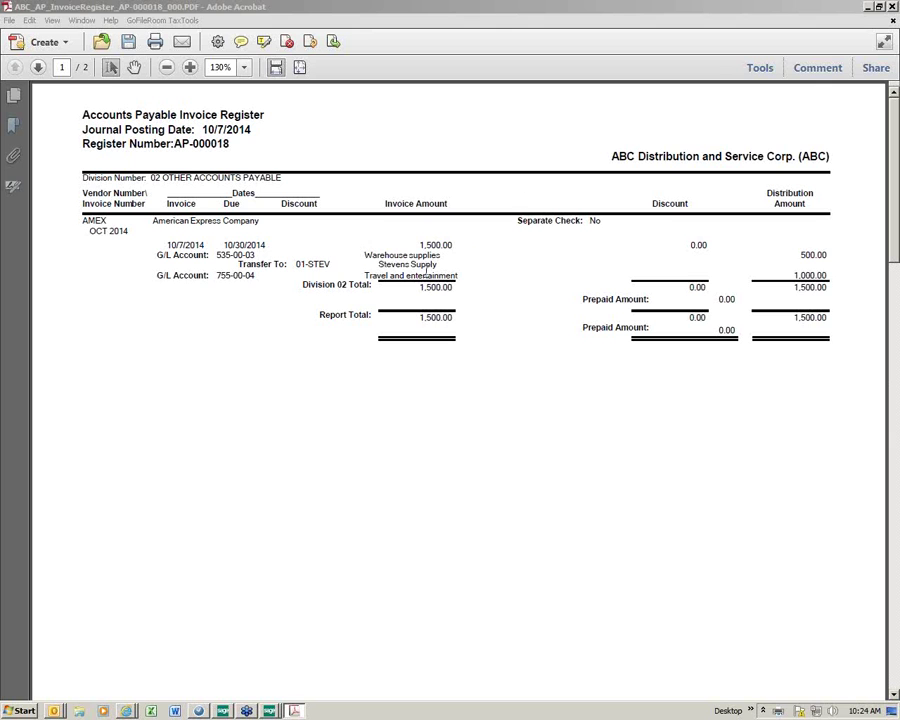
click(891, 6)
click(414, 262)
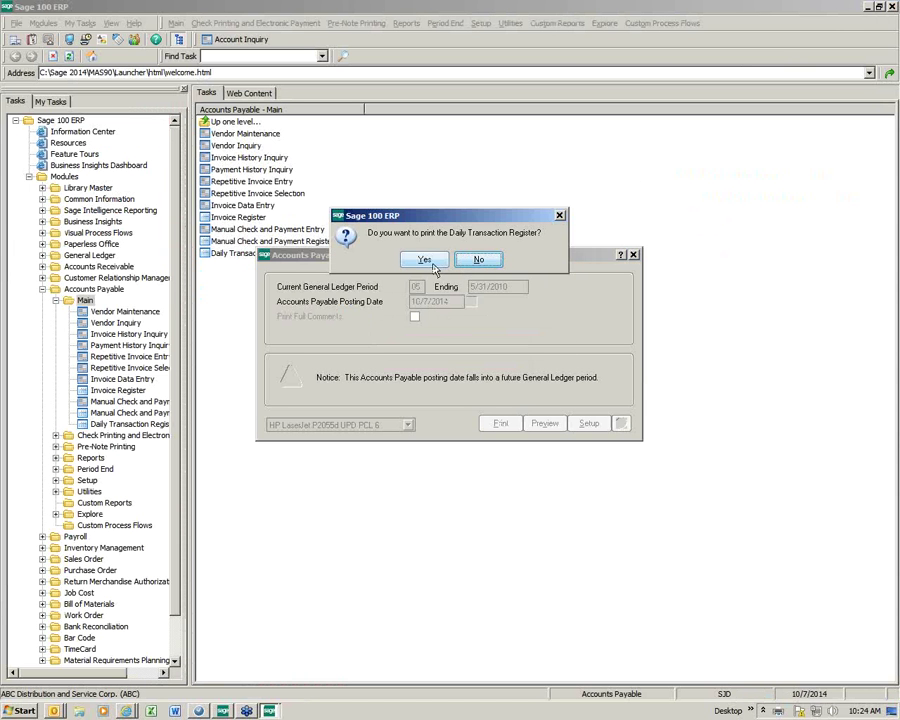
Step: Print and update the Daily Transaction Register for AP-000018, then open Vendor Maintenance
click(424, 259)
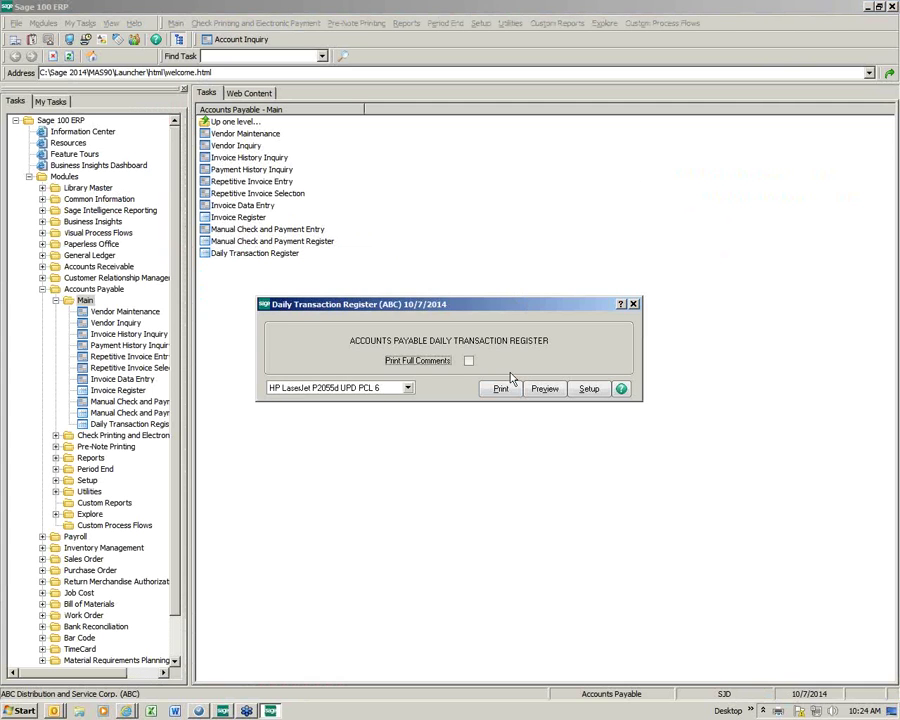
click(501, 388)
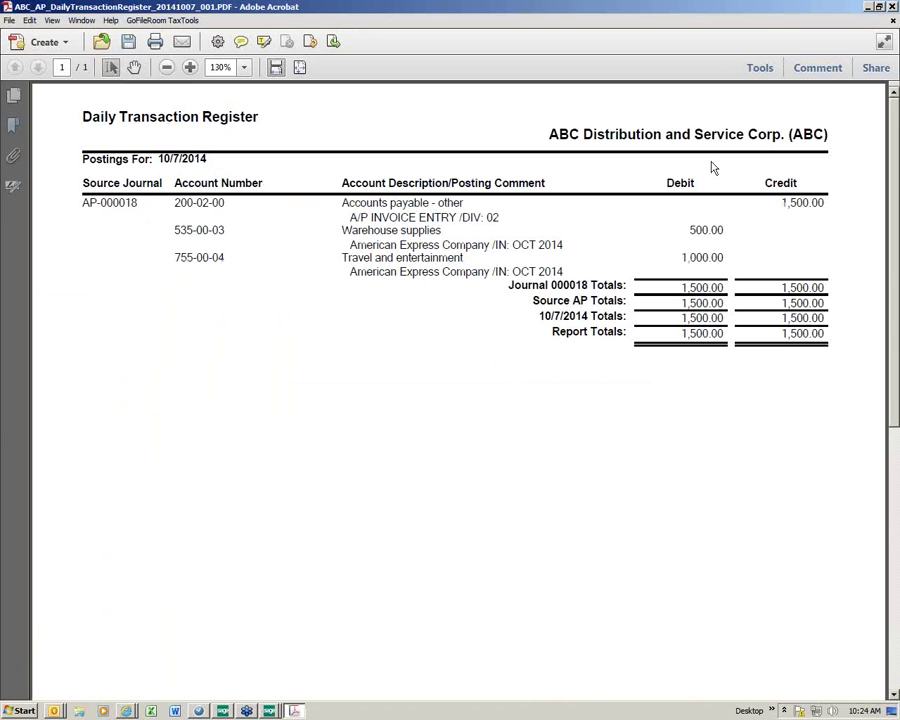
click(892, 7)
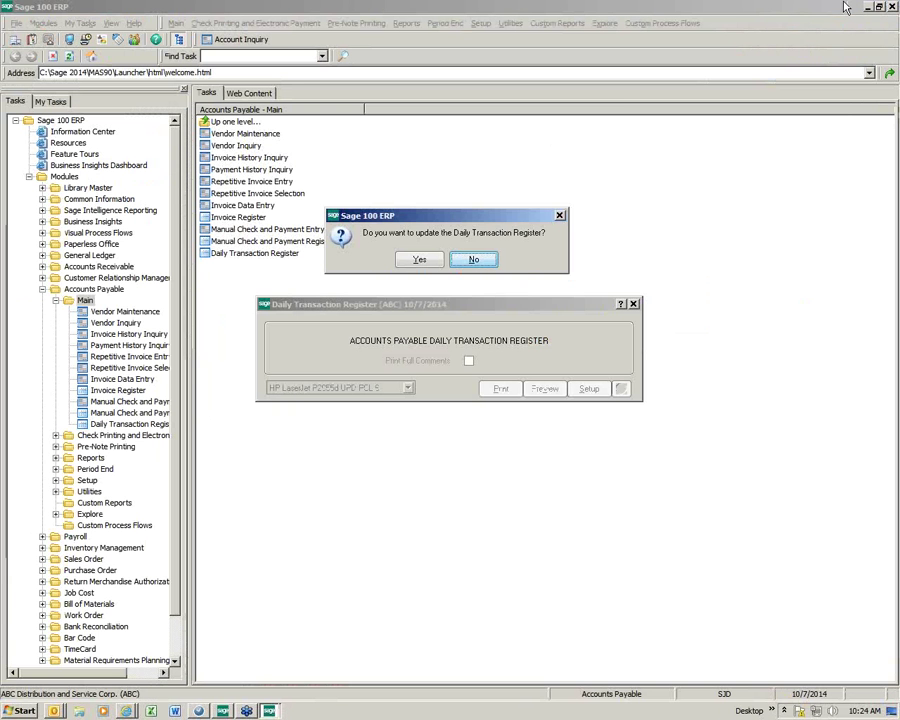
click(418, 258)
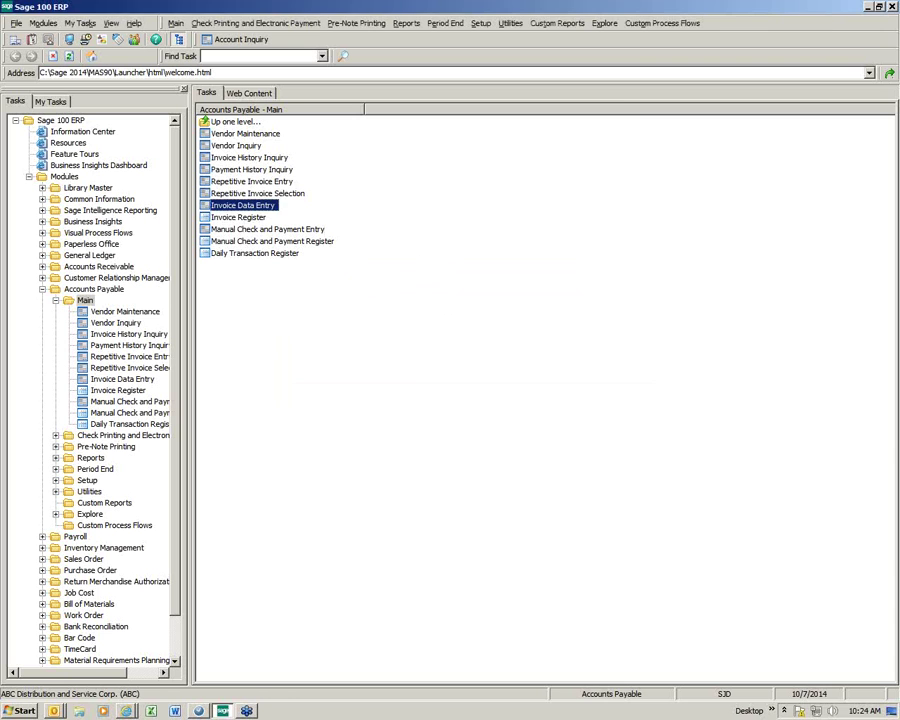
click(275, 137)
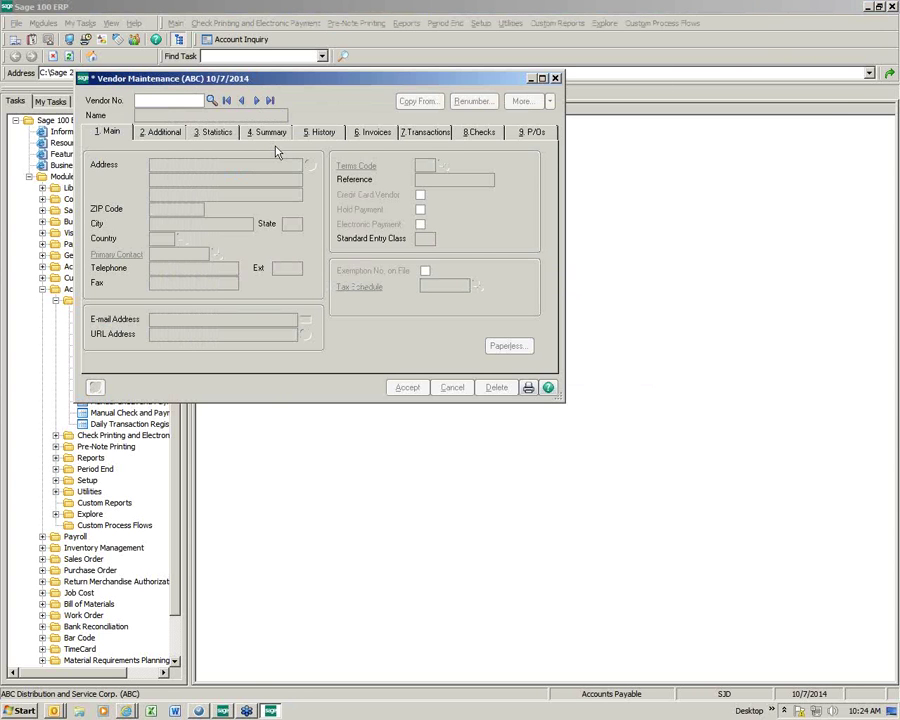
click(211, 101)
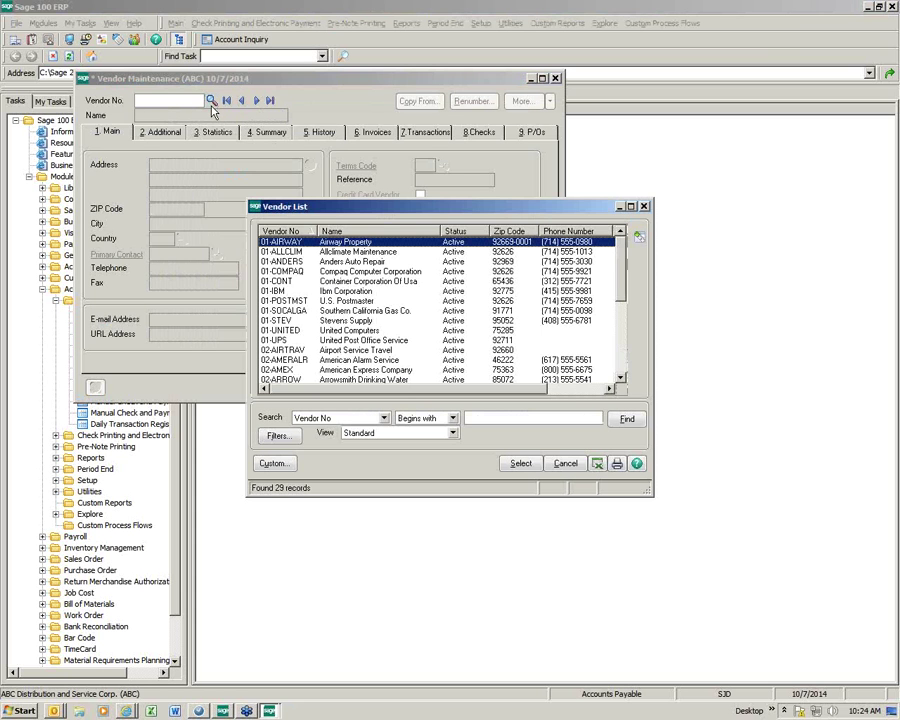
click(285, 320)
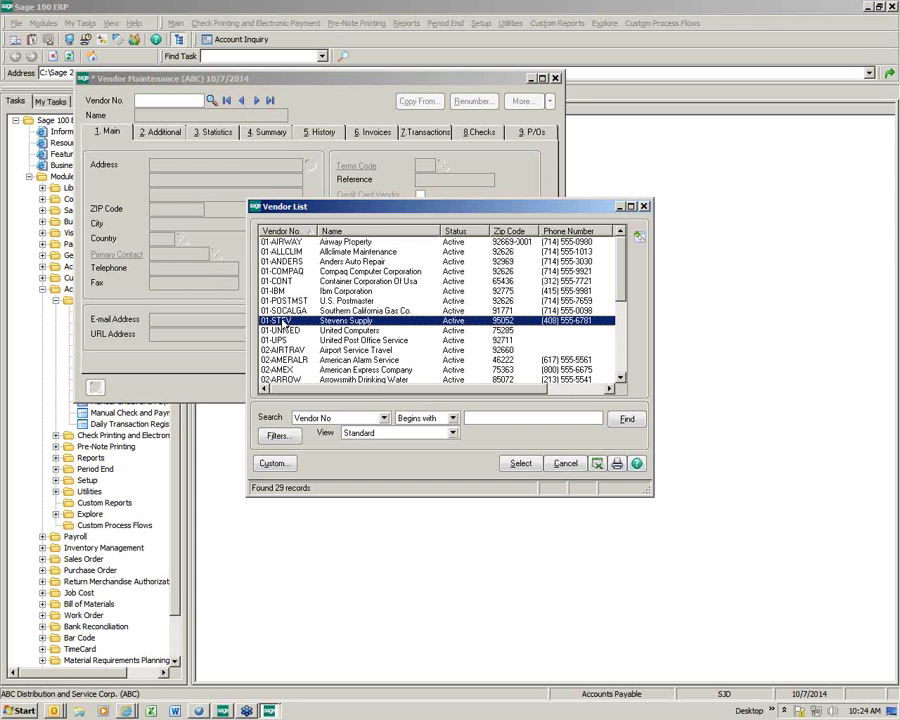
click(519, 463)
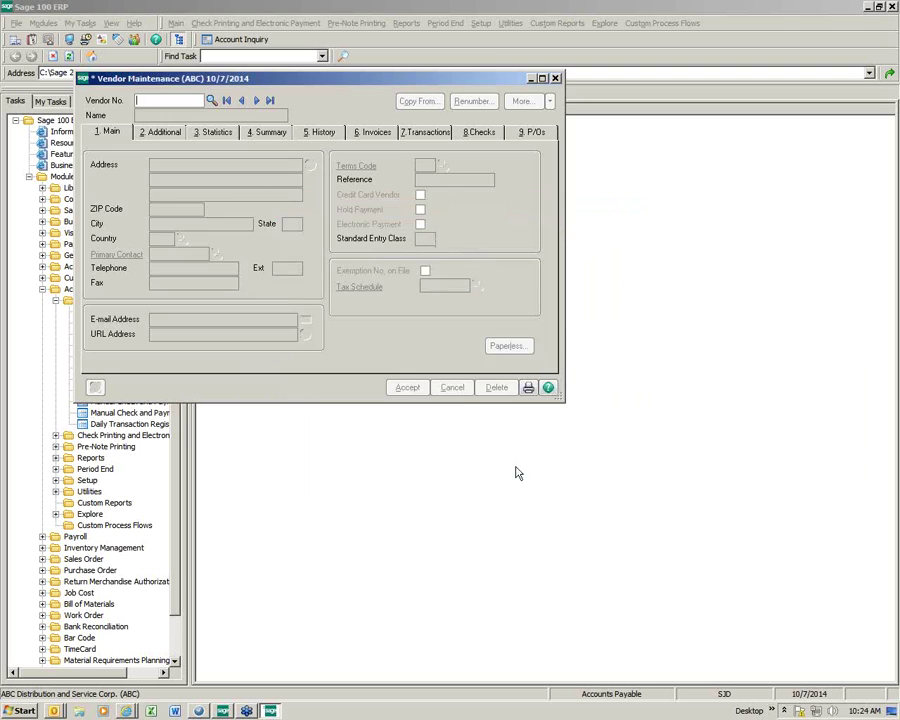
click(375, 132)
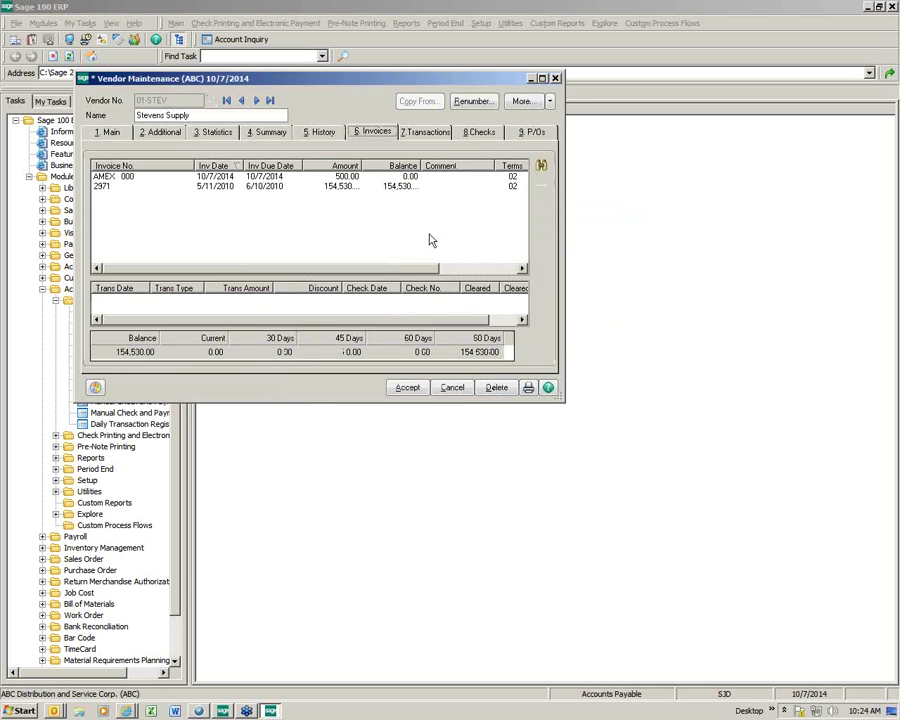
click(145, 177)
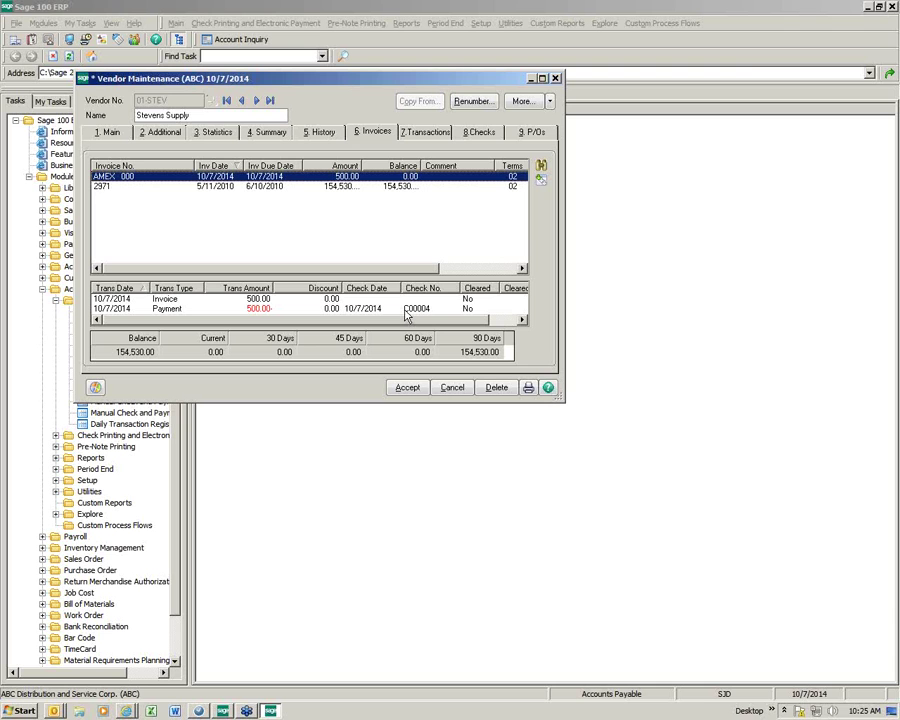
double_click(249, 186)
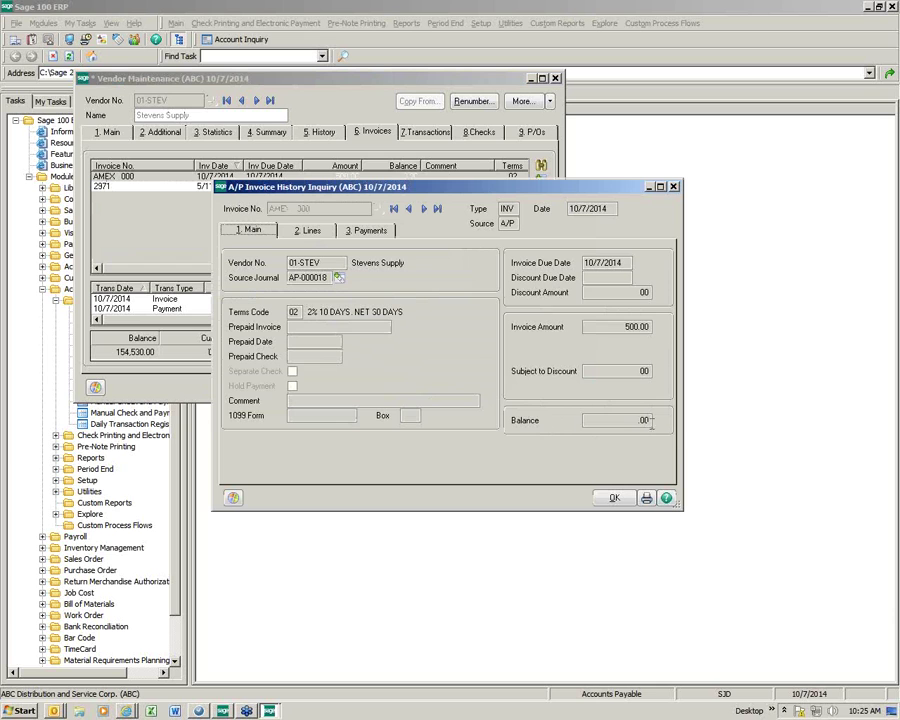
click(311, 231)
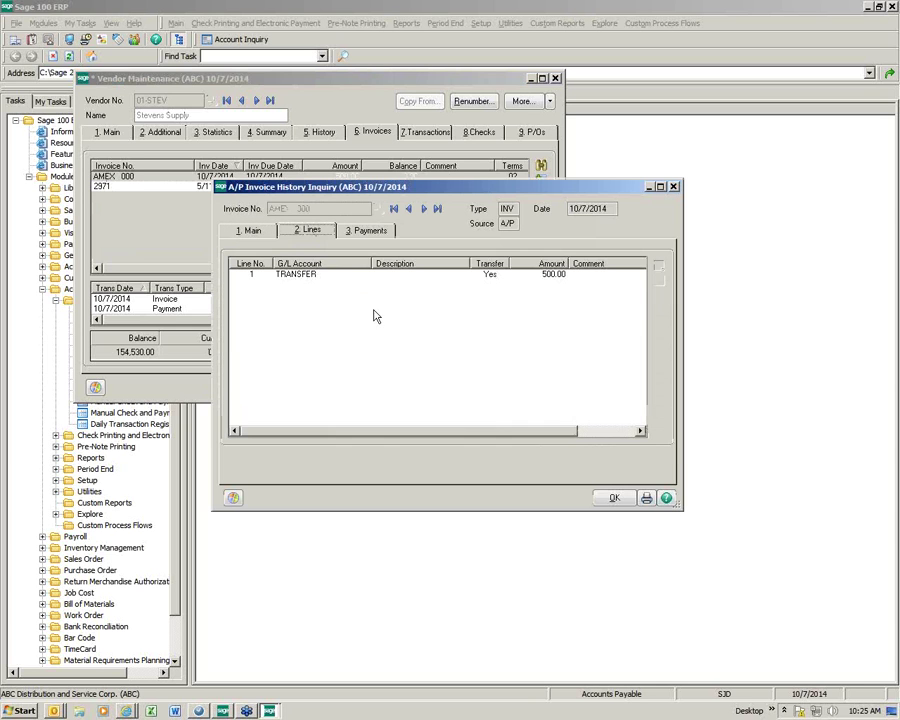
click(294, 277)
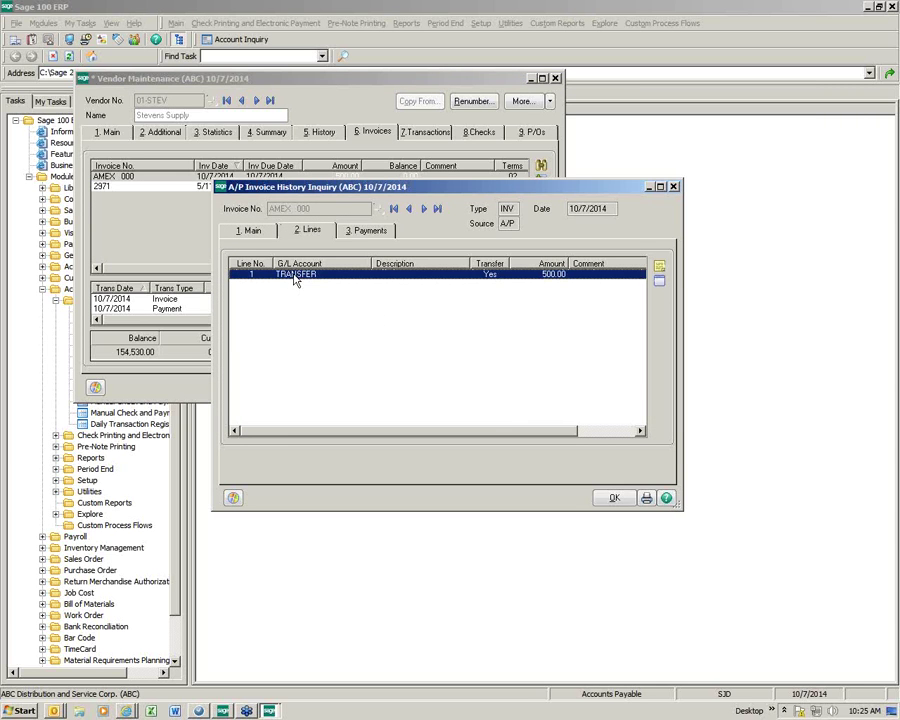
click(659, 283)
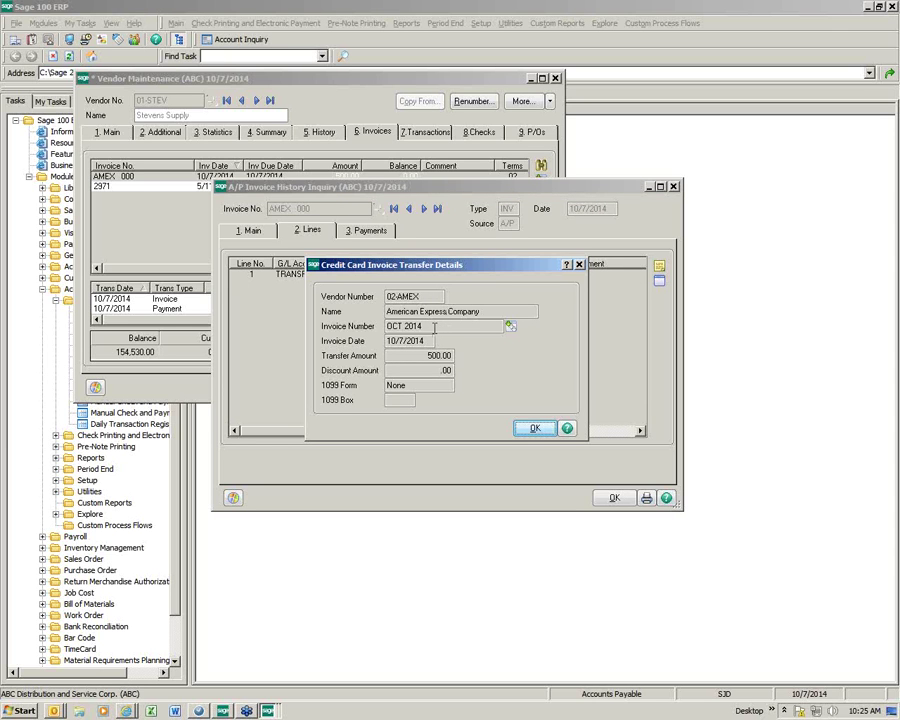
click(533, 430)
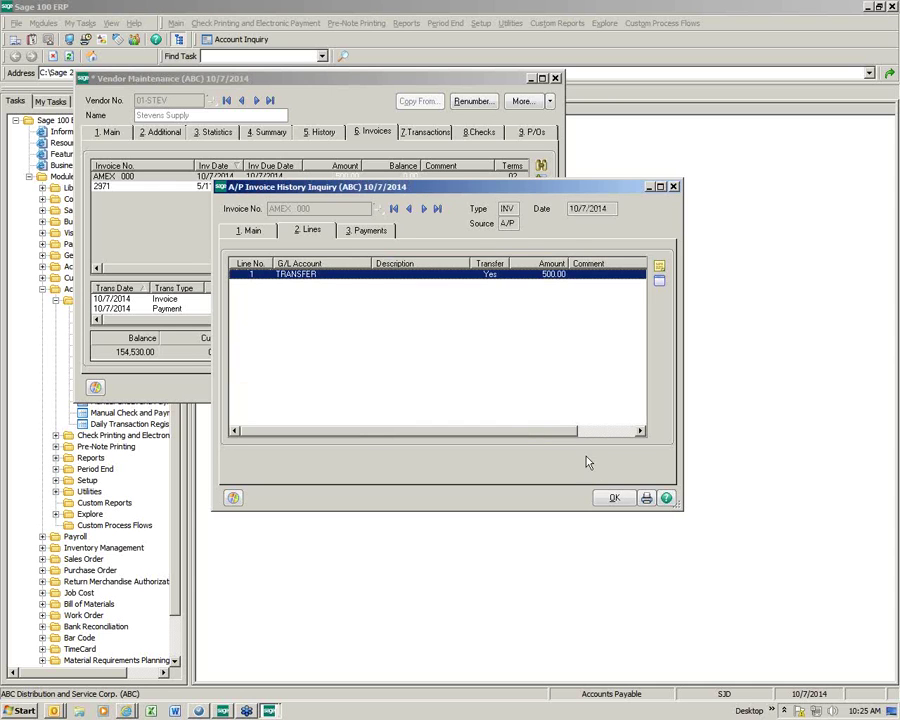
click(614, 498)
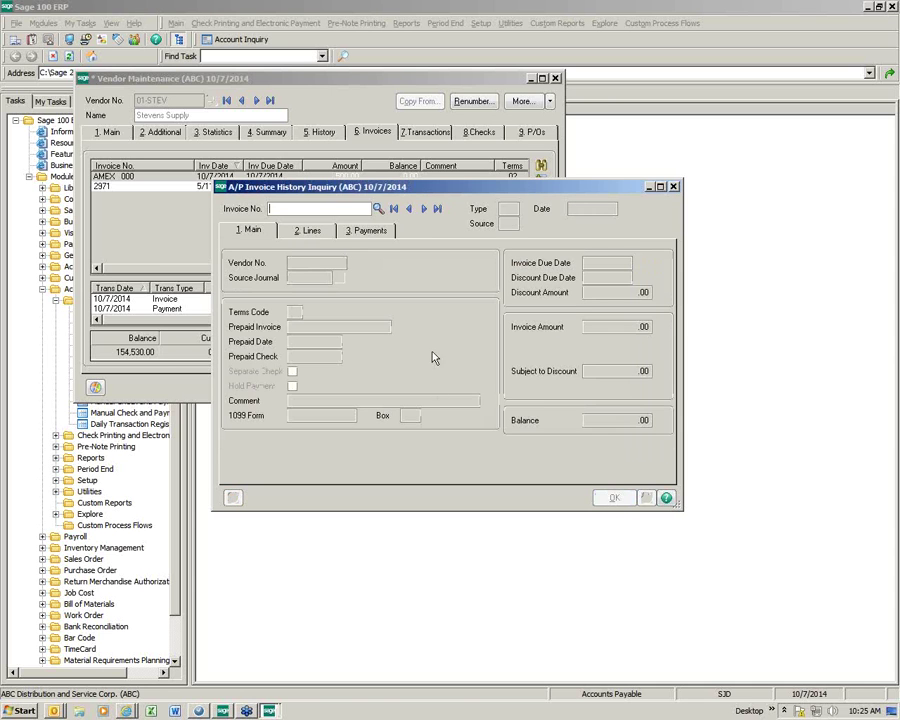
click(674, 187)
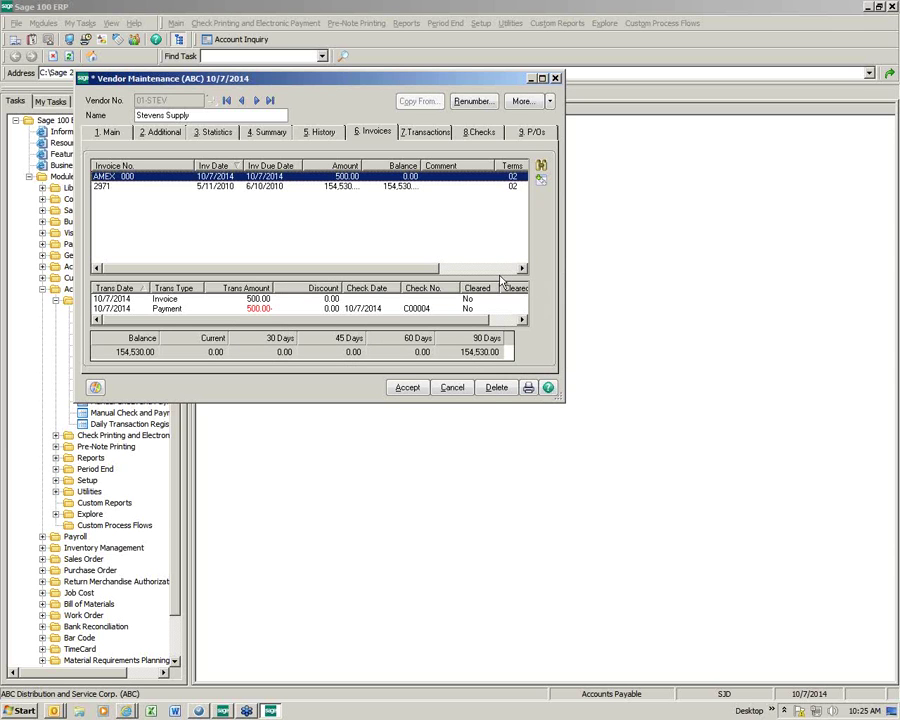
click(408, 388)
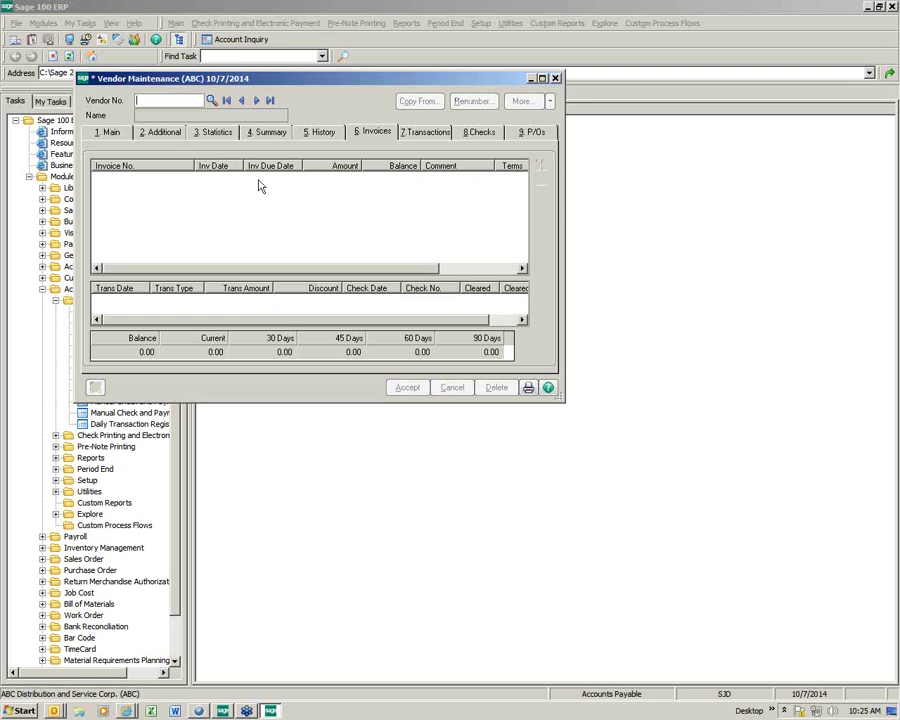
Step: Confirm that AMEX invoice OCT 2014's Warehouse supplies line transfers 500.00 to Stevens Supply
click(211, 101)
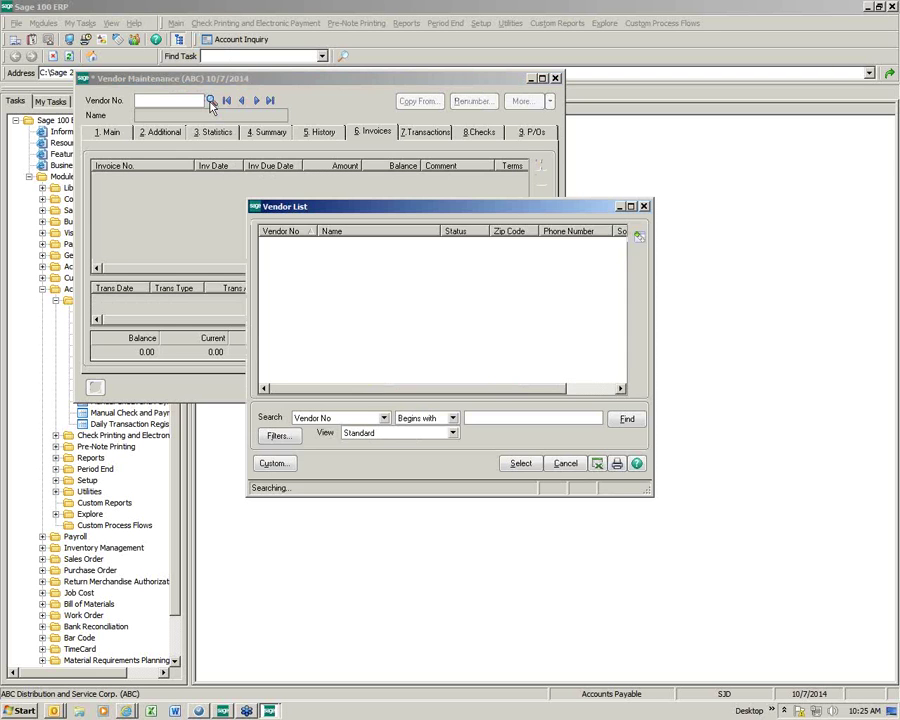
double_click(293, 371)
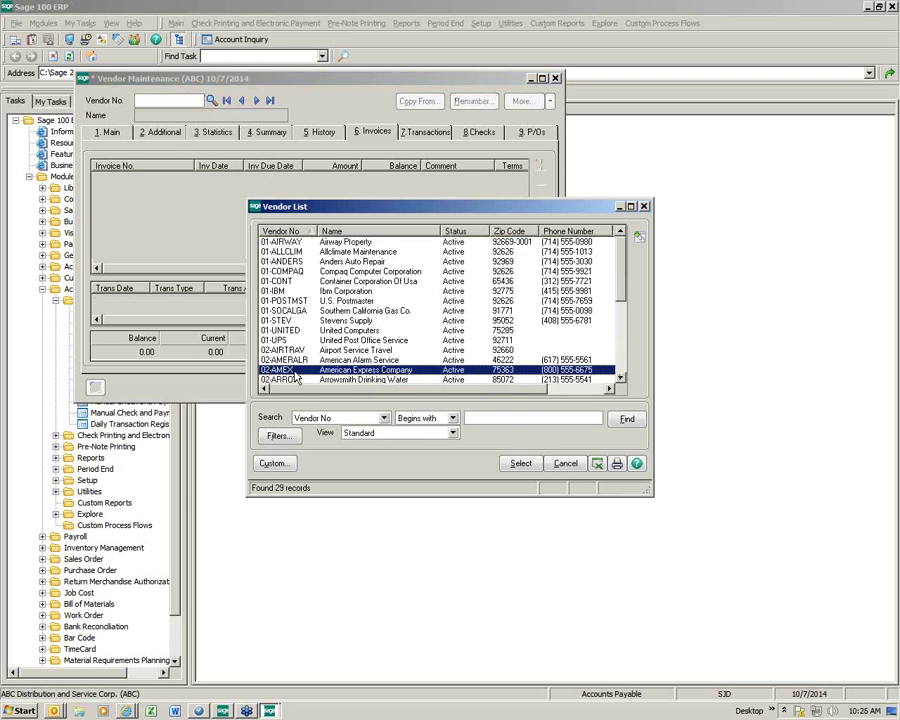
click(147, 176)
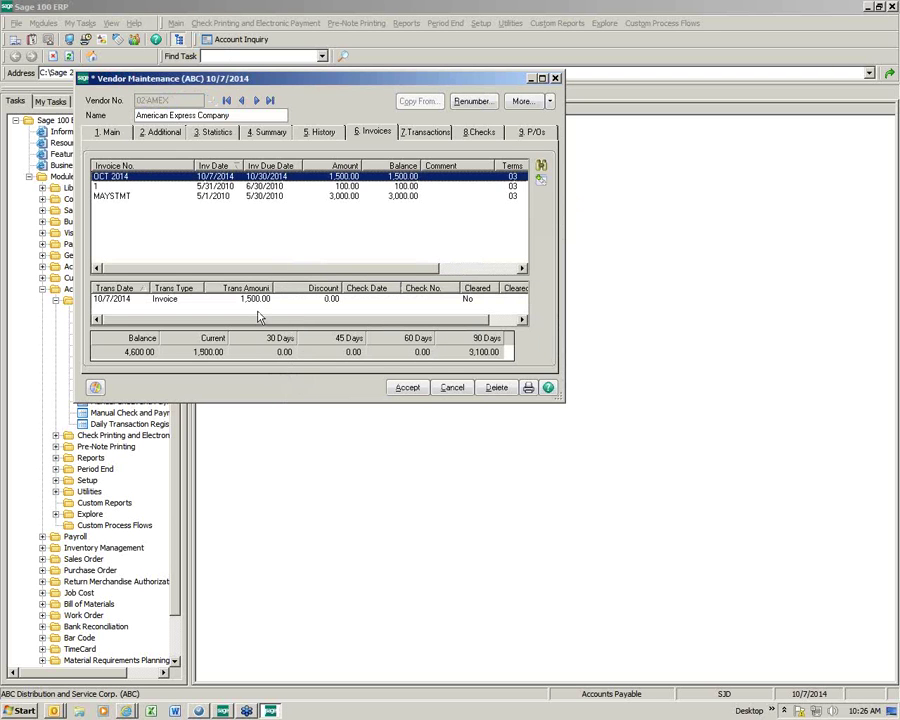
double_click(133, 180)
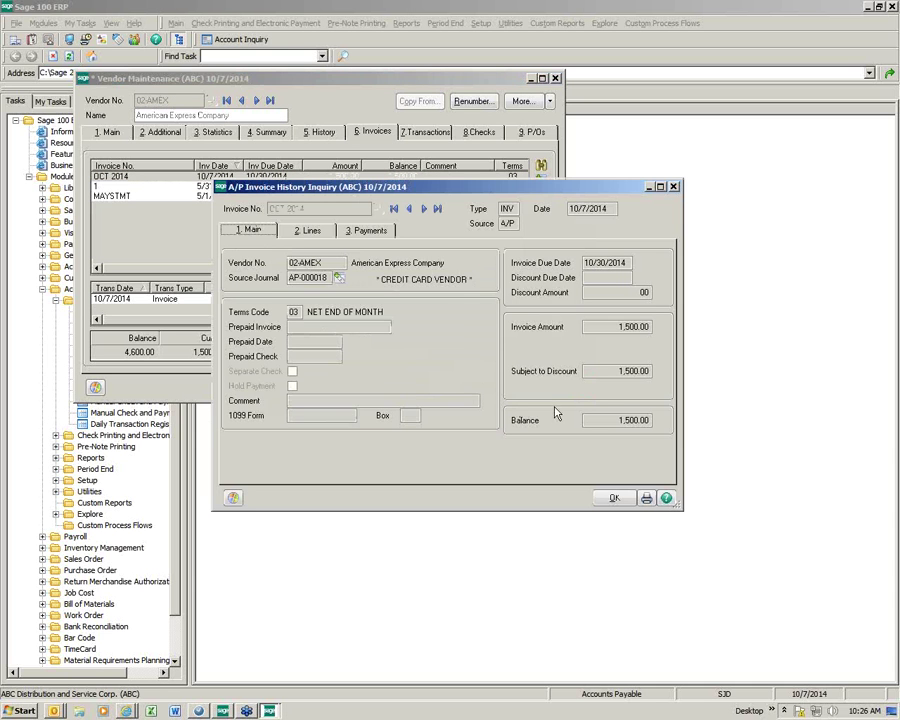
click(310, 231)
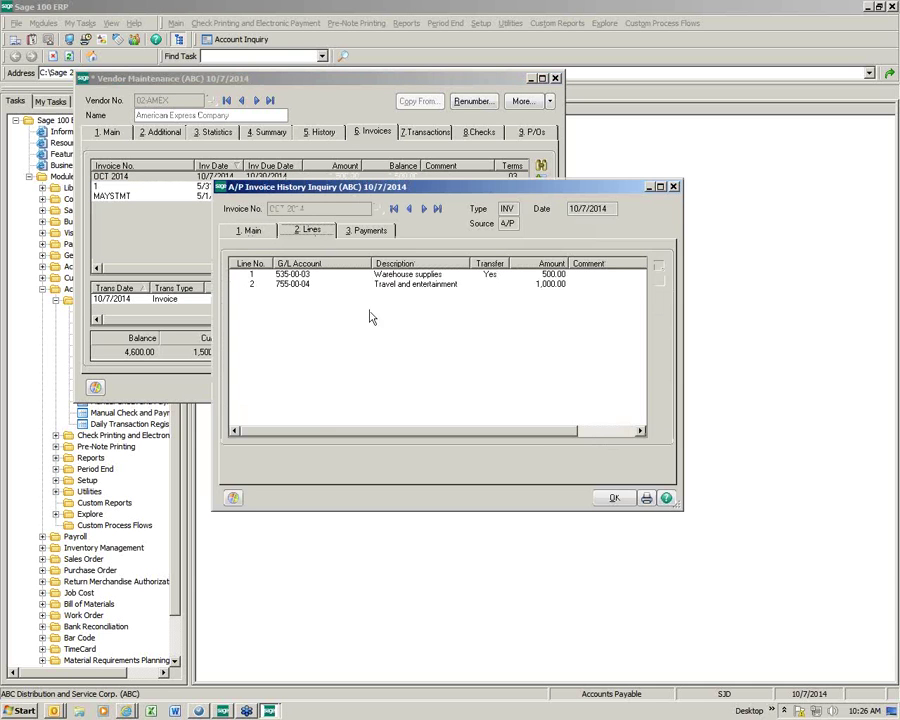
click(304, 275)
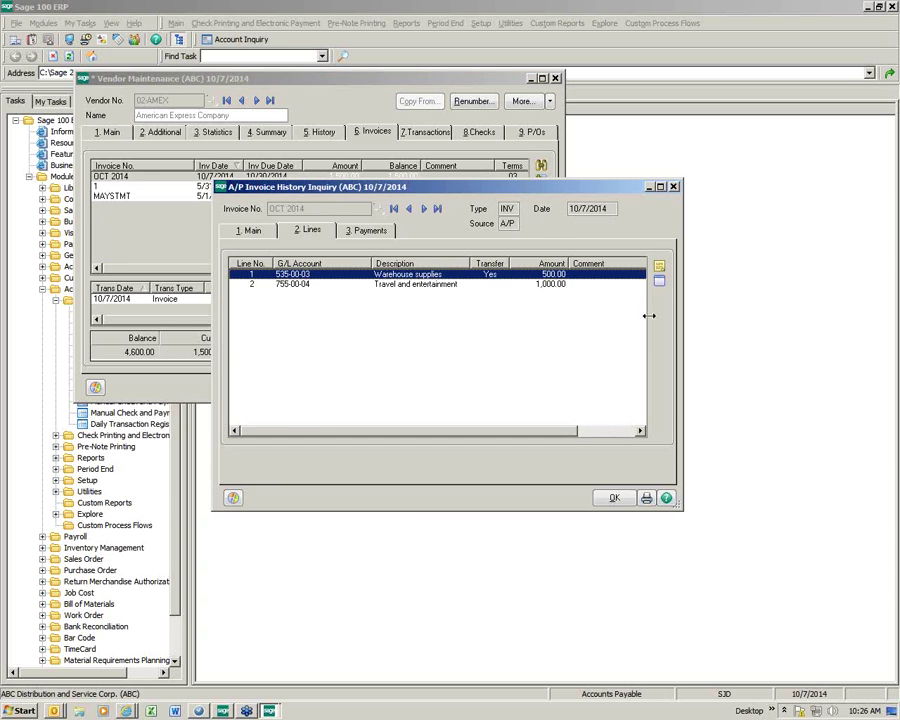
click(659, 285)
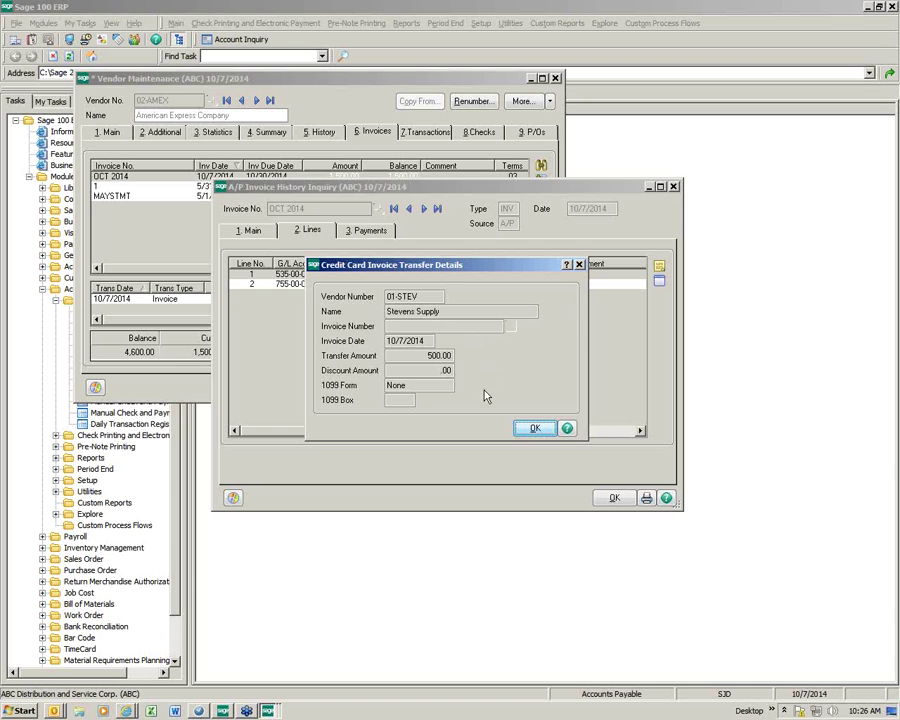
click(531, 428)
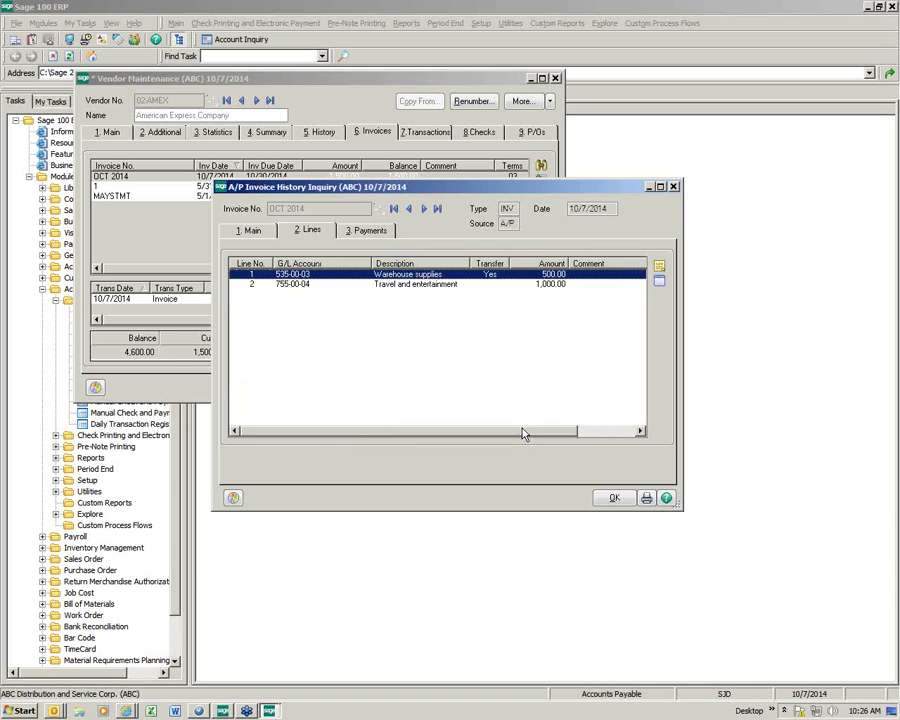
click(616, 499)
click(673, 187)
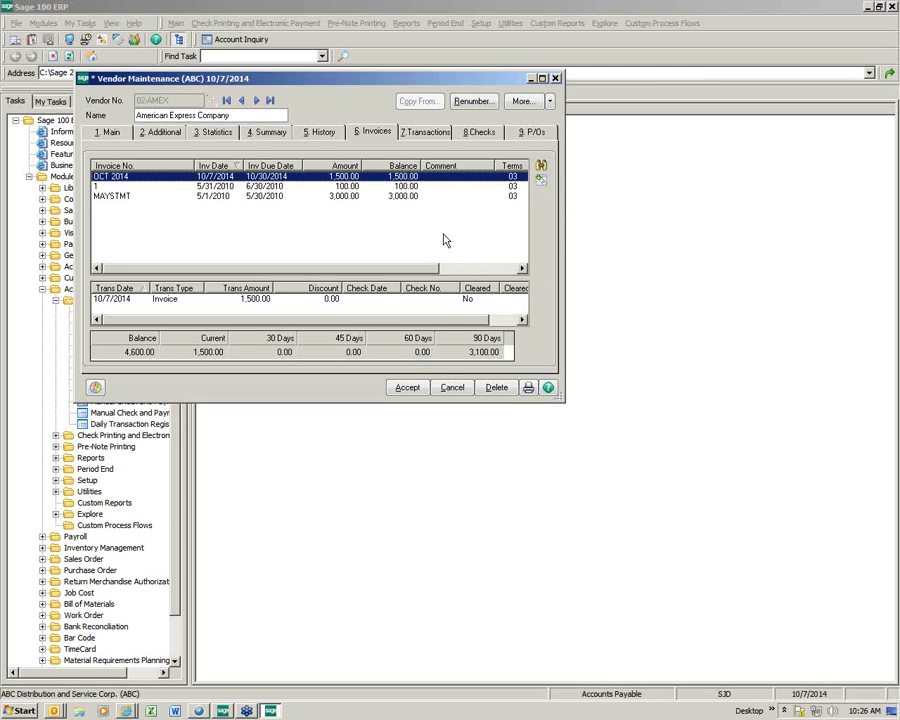
Step: Close Vendor Maintenance and open Purchase Order Entry, accepting the 10/7/2014 accounting date
click(556, 78)
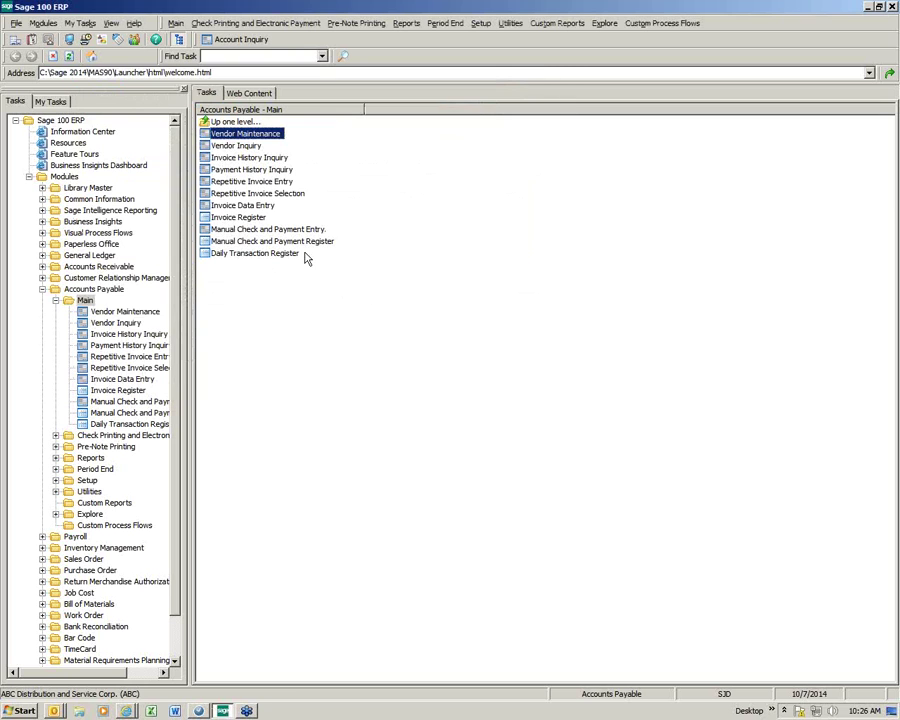
click(56, 300)
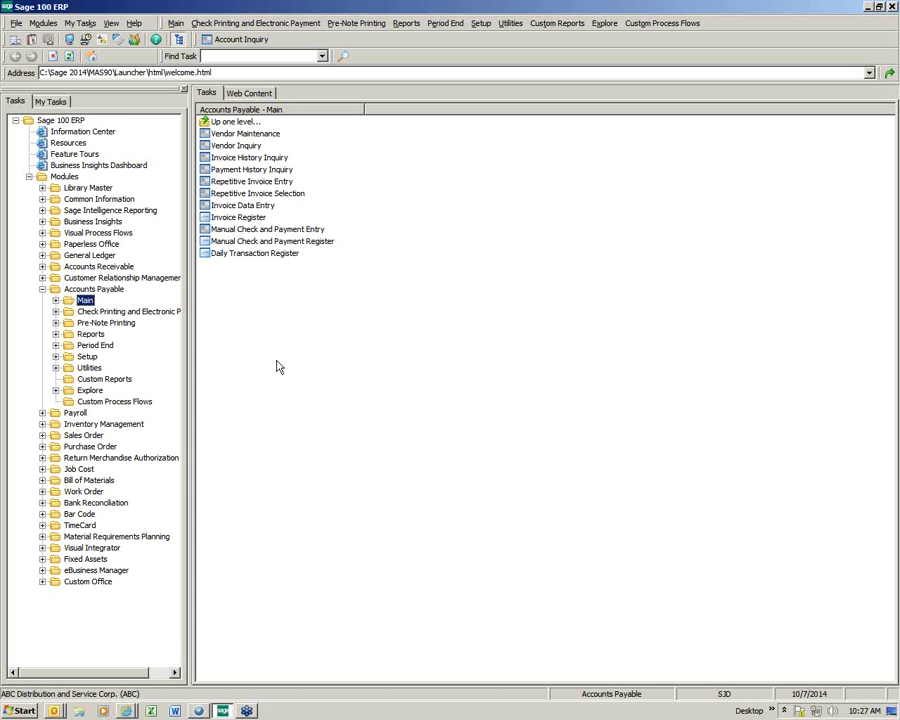
click(42, 446)
click(70, 456)
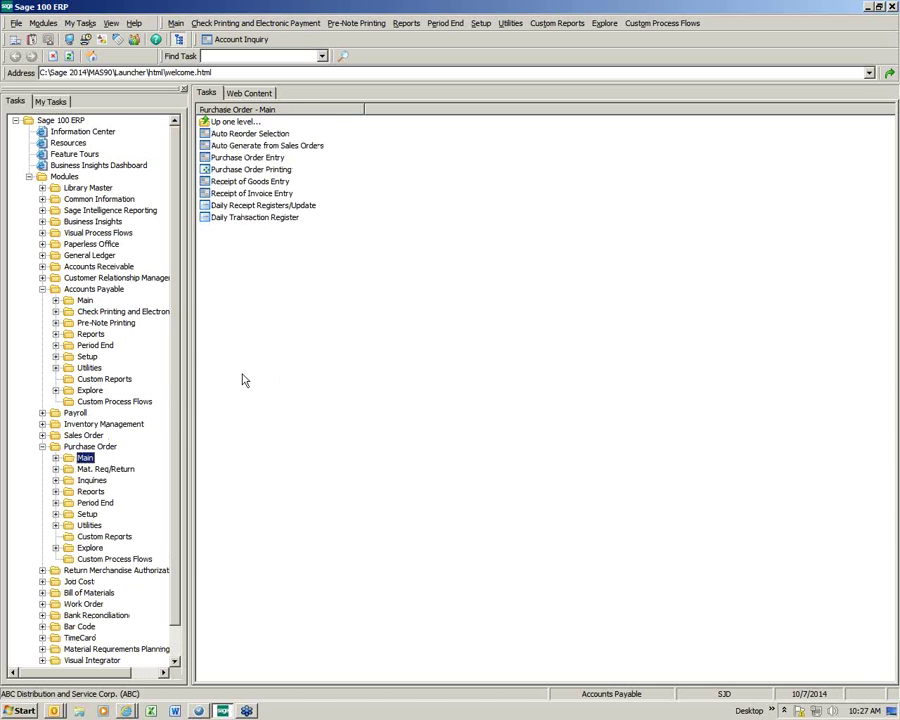
click(230, 160)
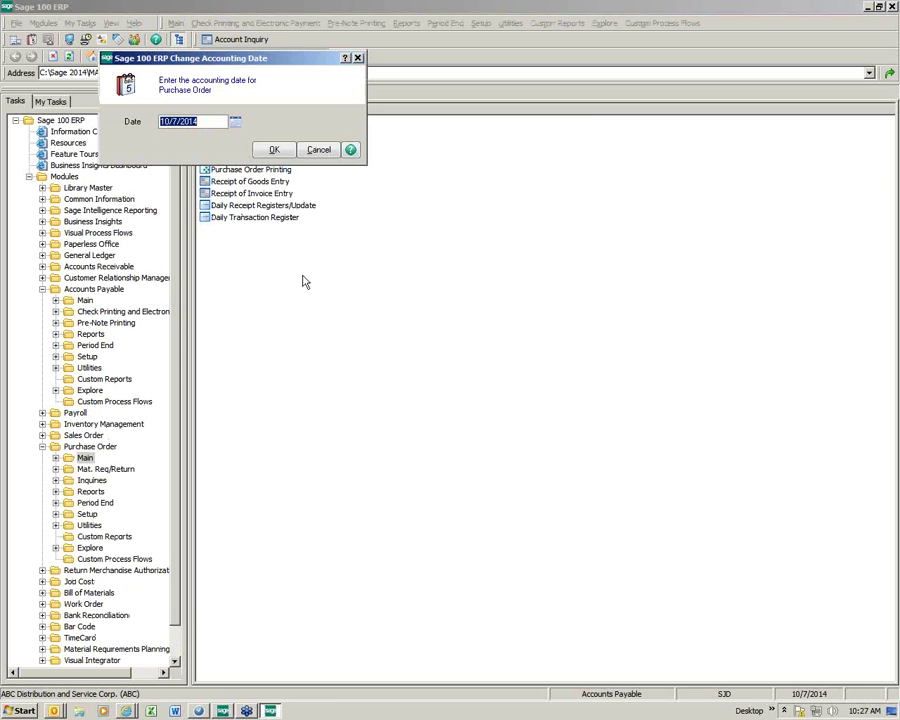
click(271, 151)
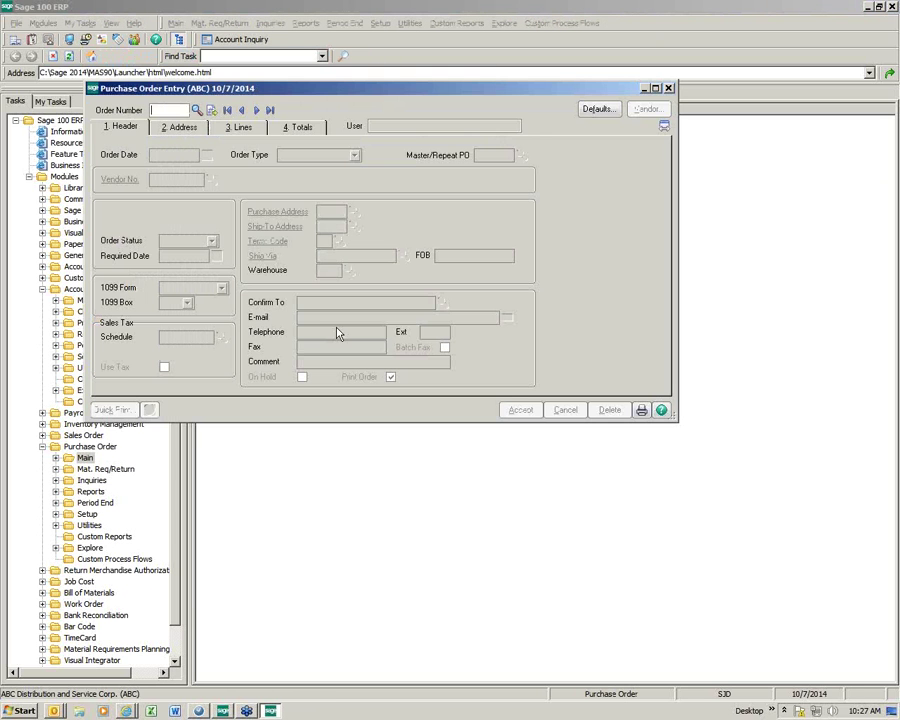
Step: Start a new purchase order for vendor 01-CONT, Container Corporation Of Usa
key(Return)
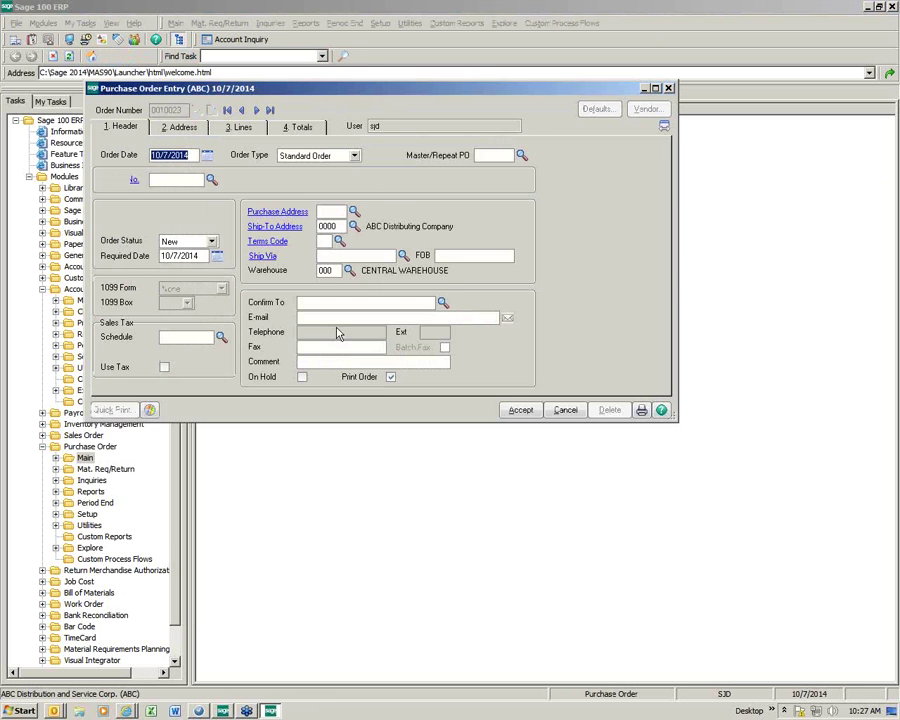
click(216, 180)
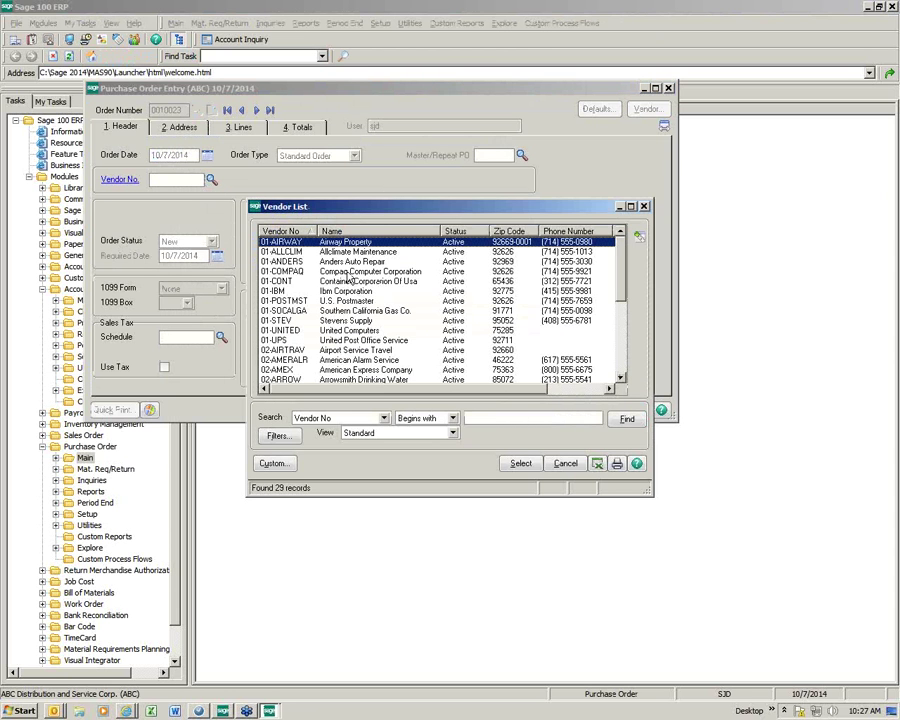
double_click(349, 281)
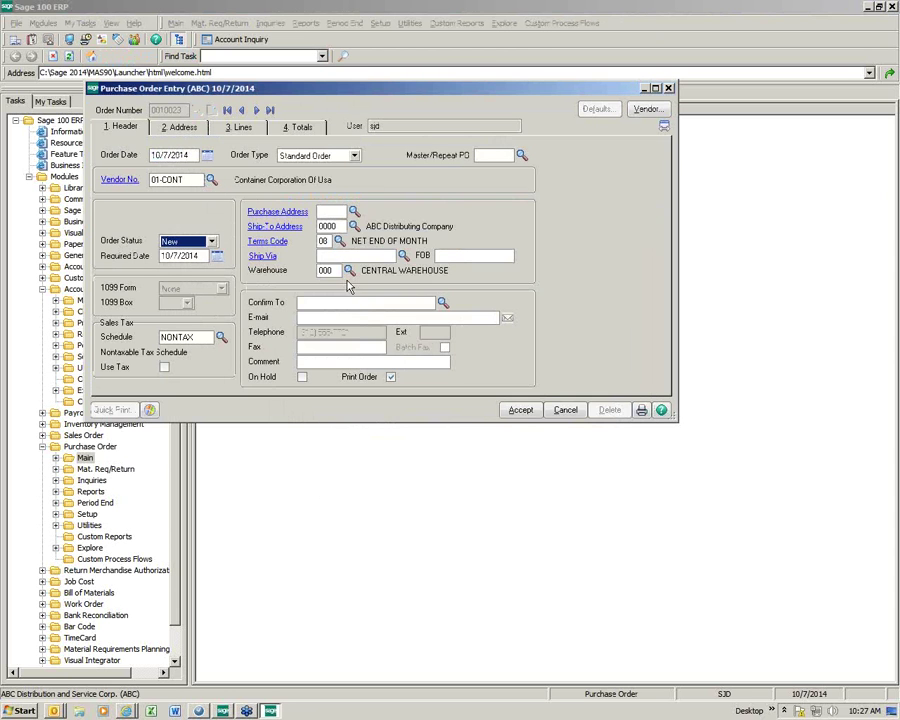
Step: Order 10 units of 1001-HON-H254LK, check the 800.13 total, and accept the order
click(232, 130)
click(206, 200)
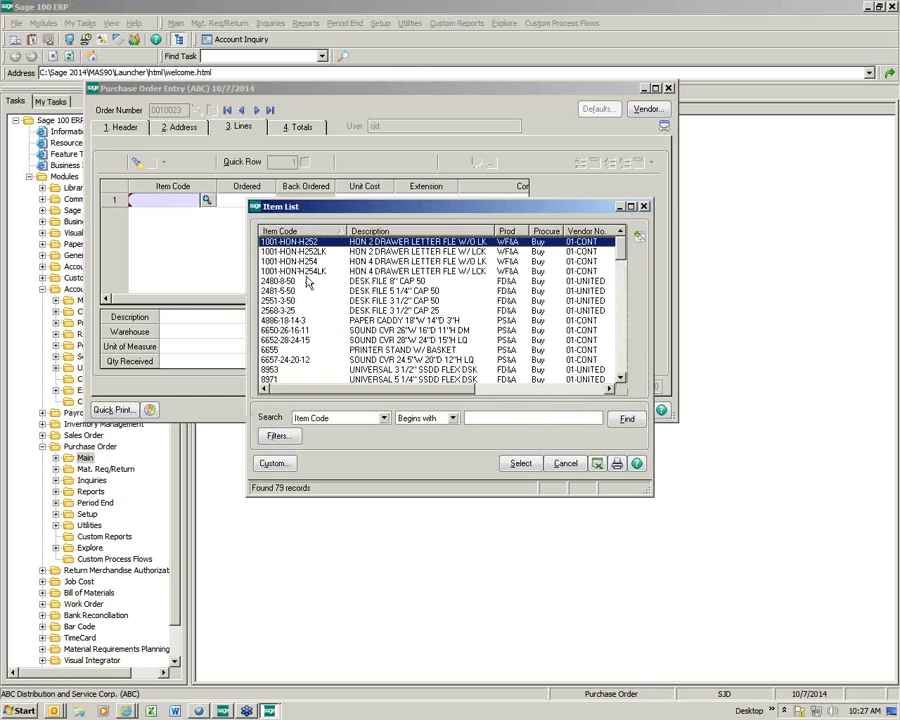
double_click(306, 272)
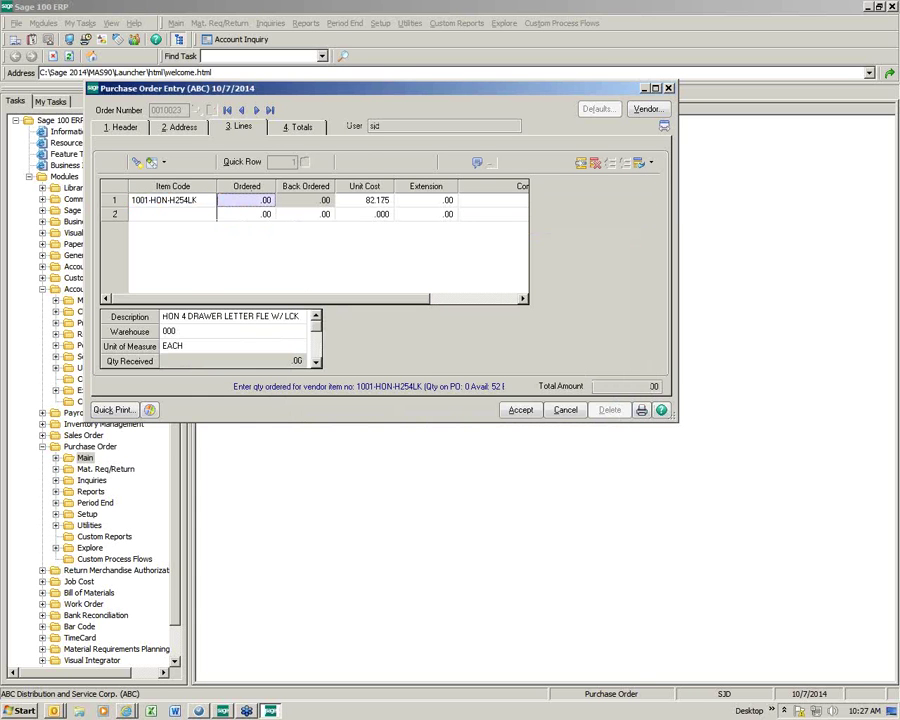
text(10)
key(Tab)
key(Tab)
key(Tab)
key(Tab)
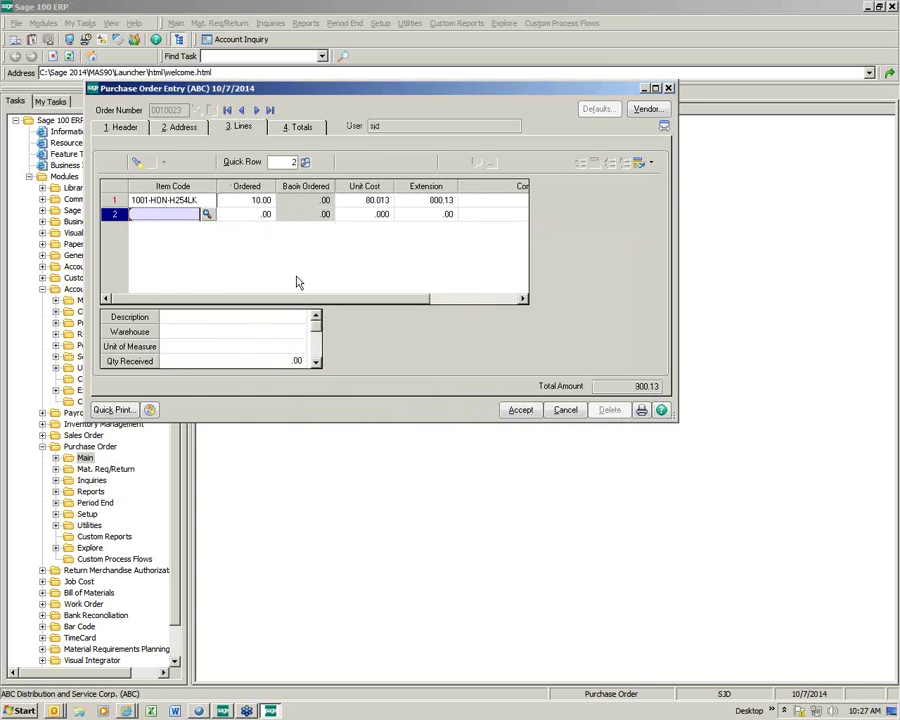
click(301, 127)
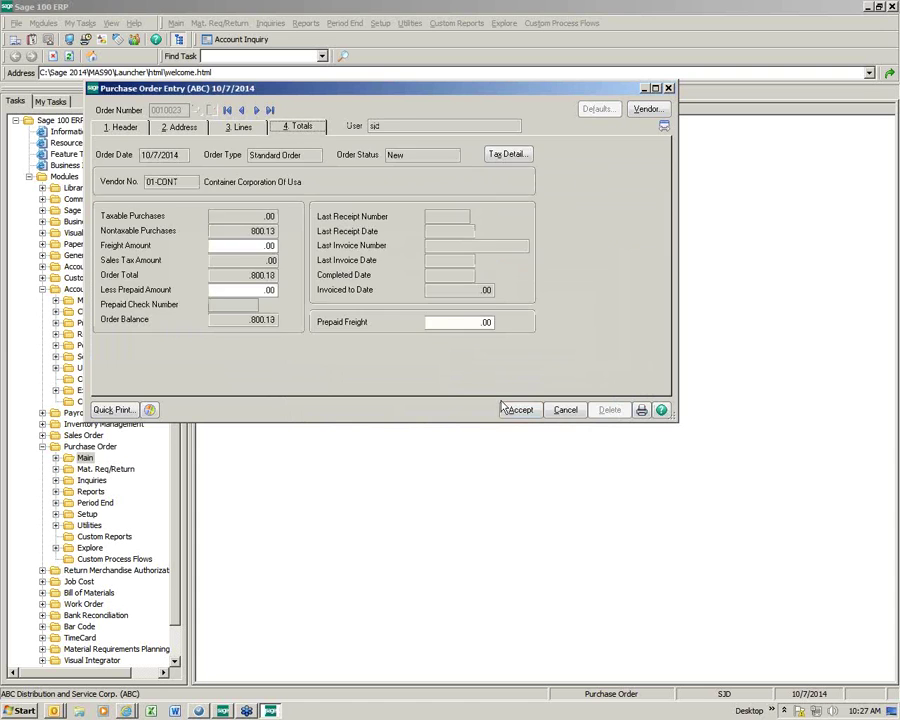
click(517, 410)
click(669, 88)
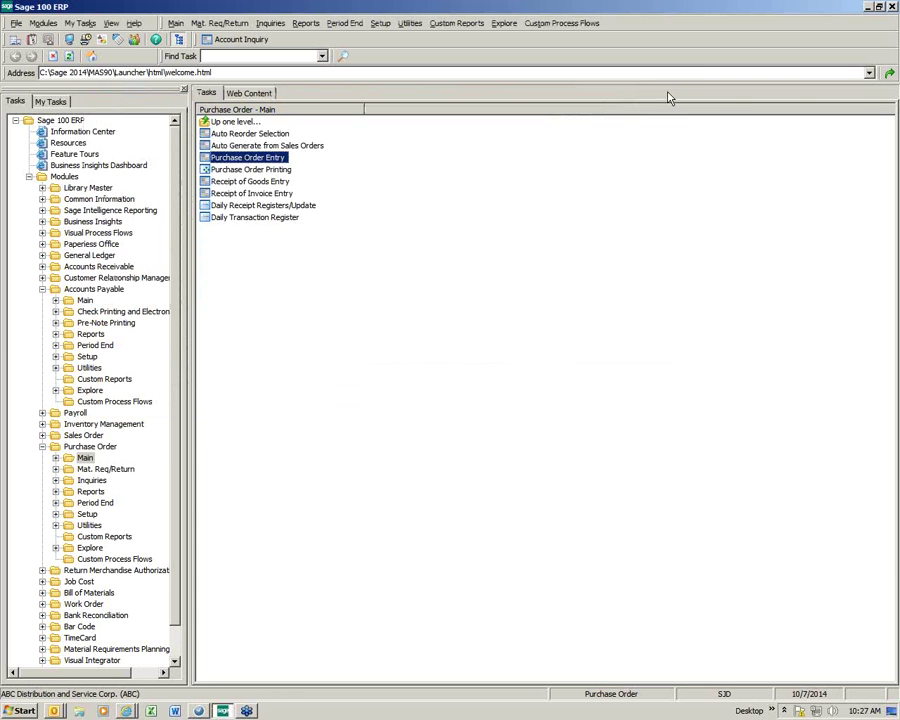
Step: Start receipt 001012 against the Container Corporation purchase order 0010023
click(252, 182)
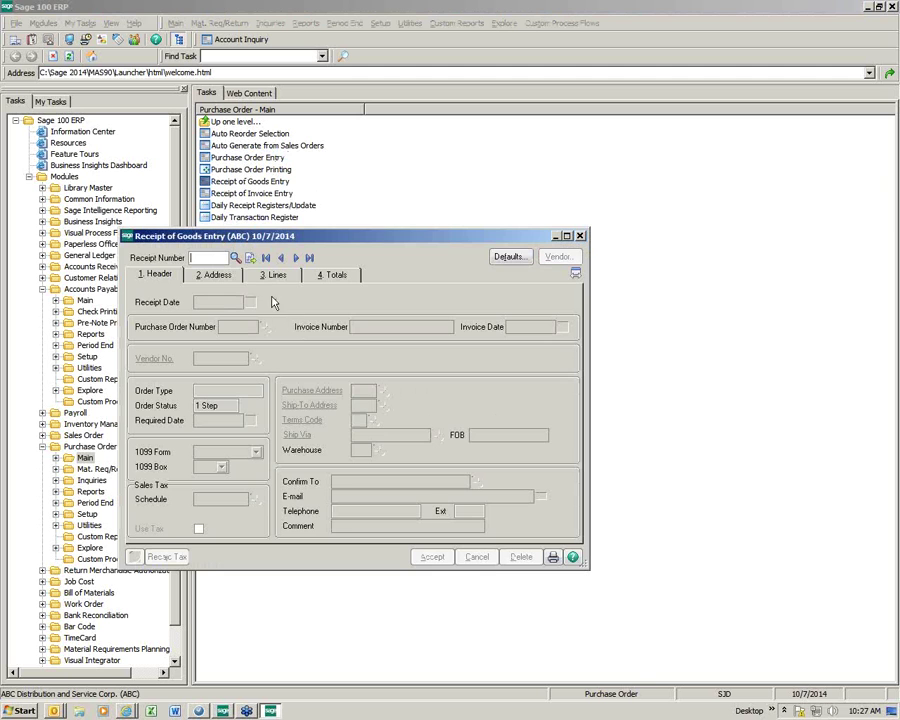
click(250, 257)
click(265, 327)
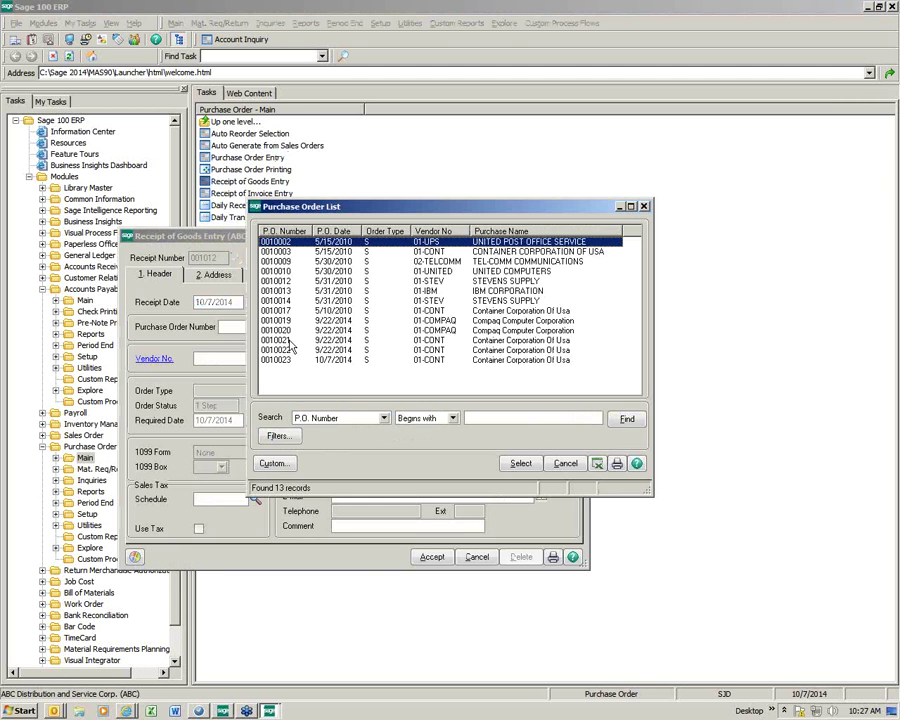
double_click(310, 361)
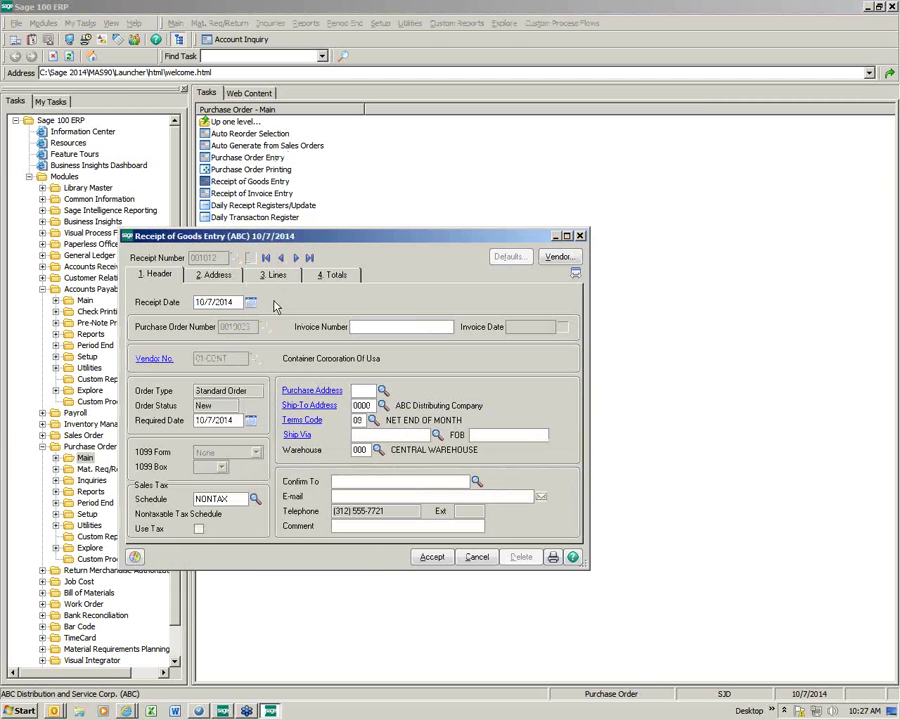
Step: Receive the complete order of 10 units, review the totals, and save the receipt
click(277, 274)
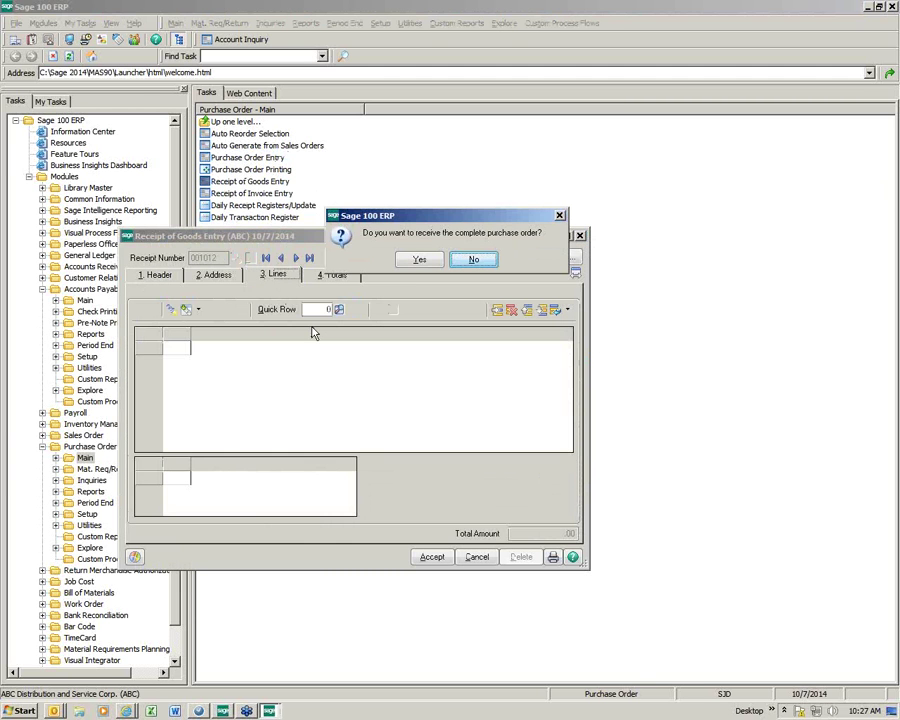
click(419, 259)
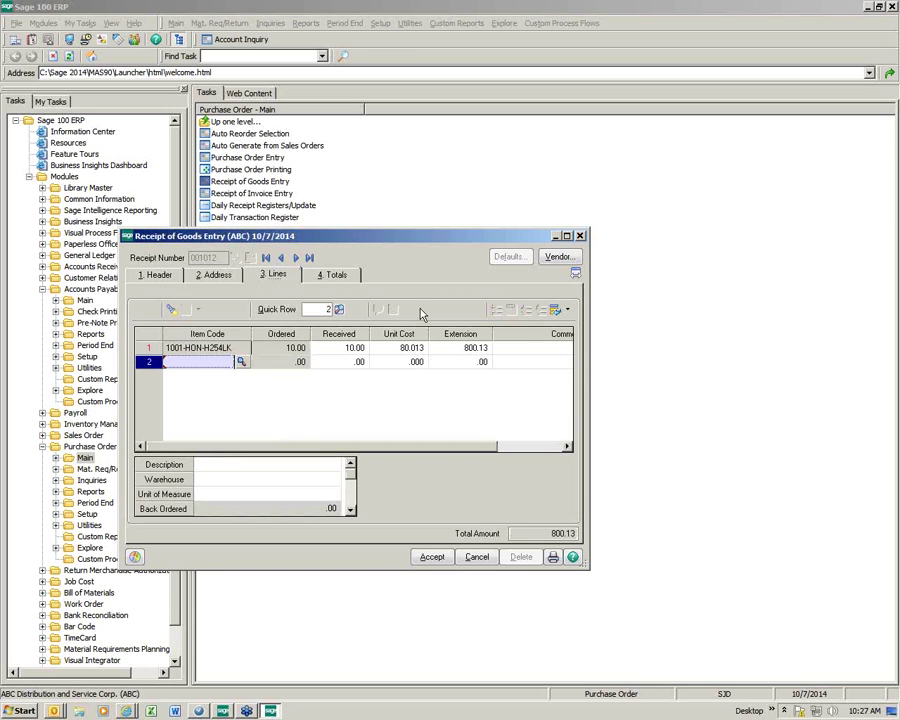
click(432, 557)
click(553, 557)
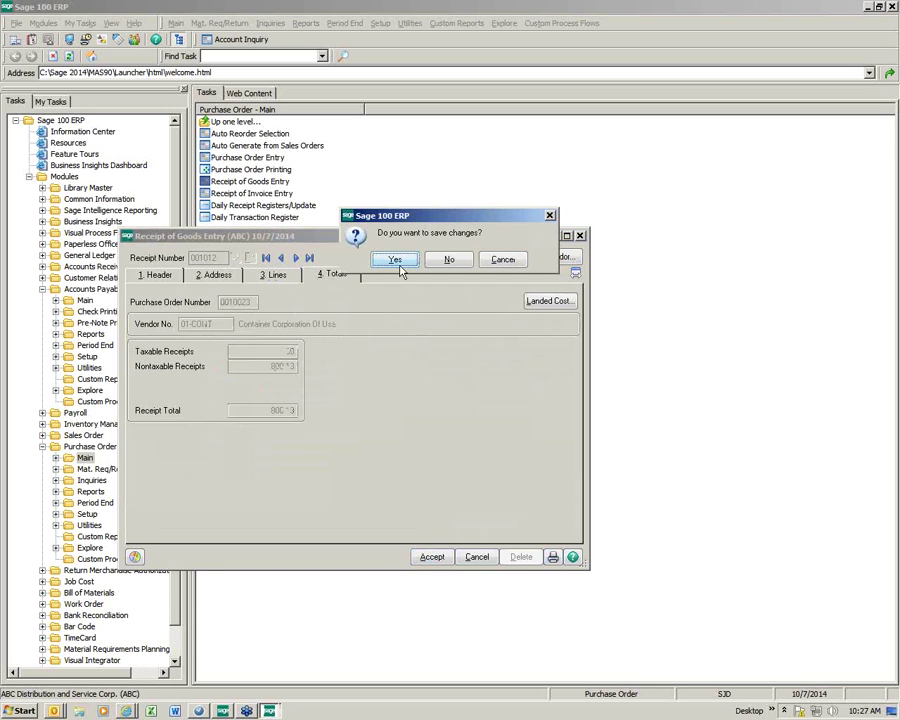
key(Return)
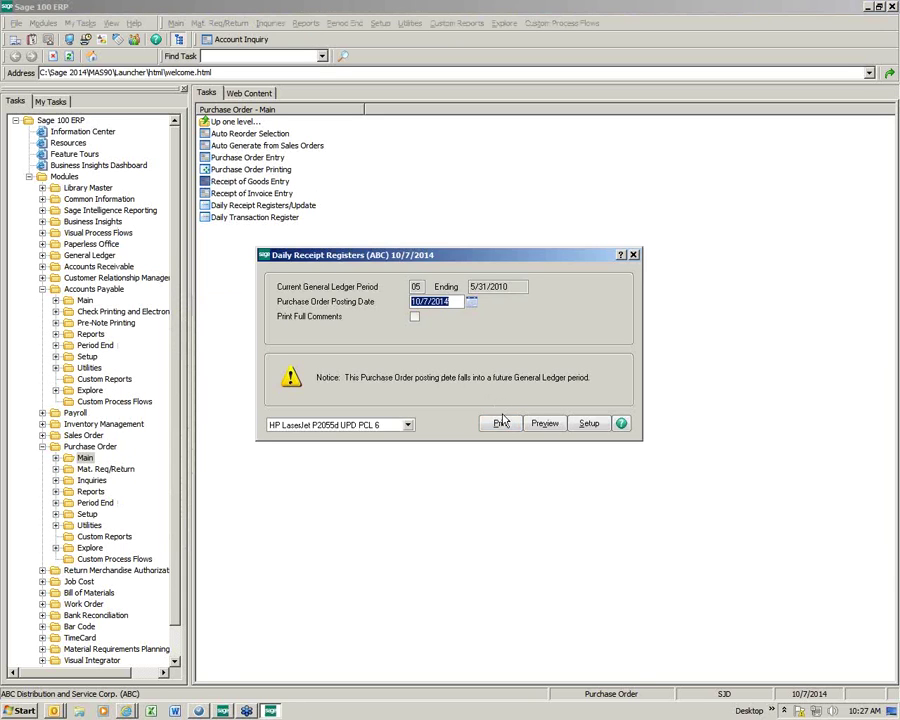
Step: Print the daily receipt registers, declining the Back Order Fill Report
click(500, 425)
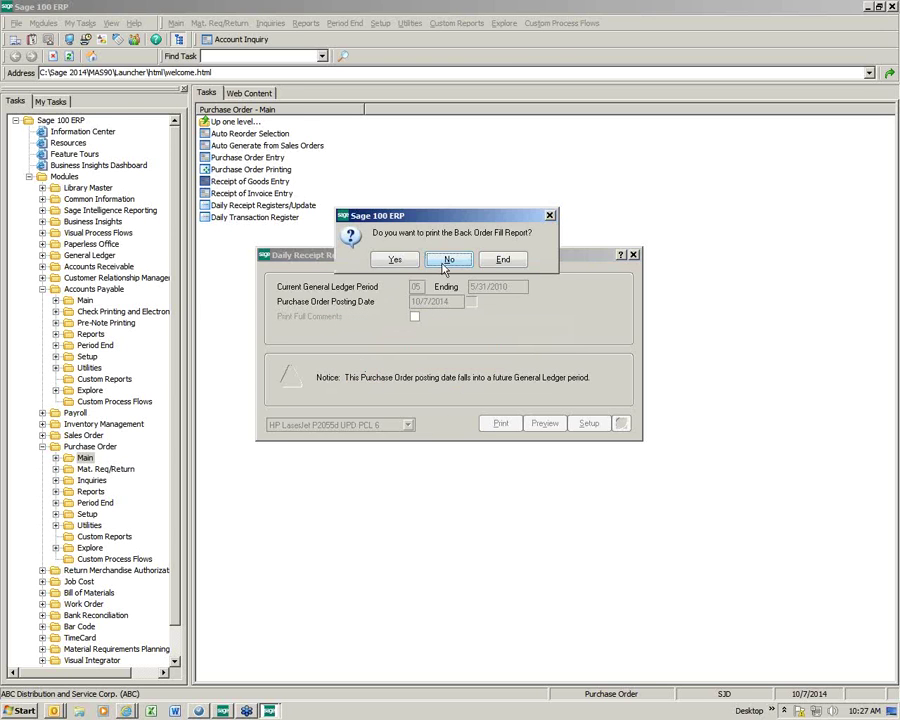
click(449, 259)
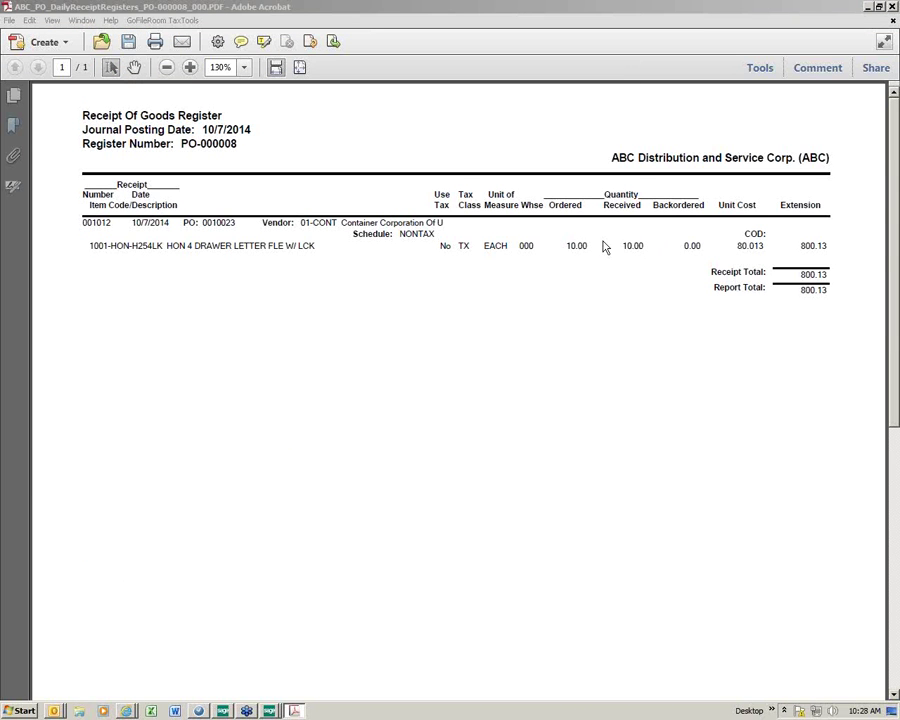
Step: Close the 800.13 register PDF and confirm updating the Receipt Of Goods Register
click(890, 22)
click(478, 259)
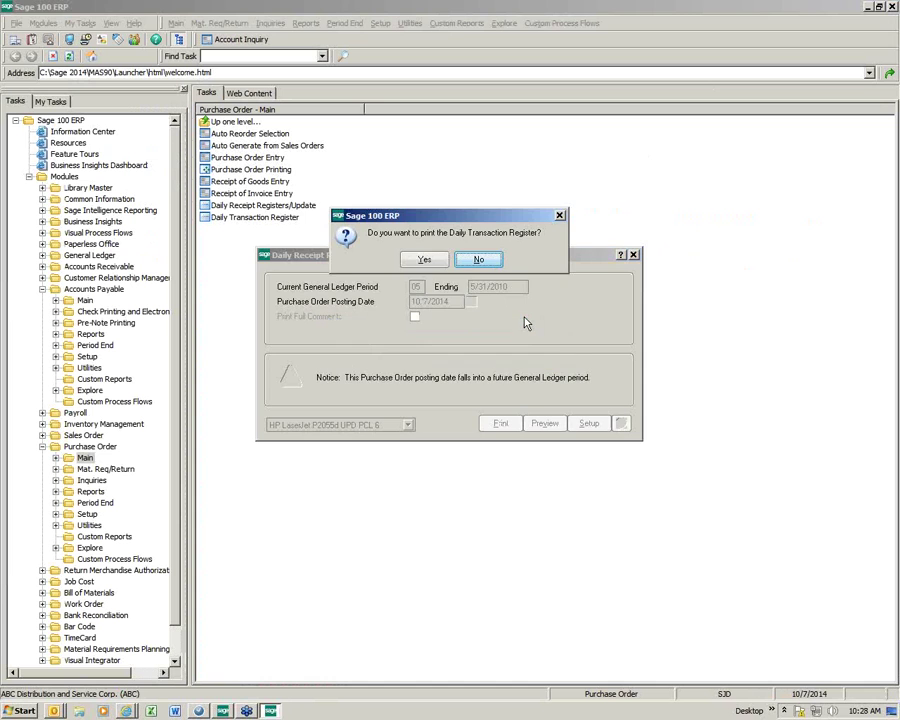
Step: Skip the Daily Transaction Register and start invoice 4587 for purchase order 0010023
click(466, 264)
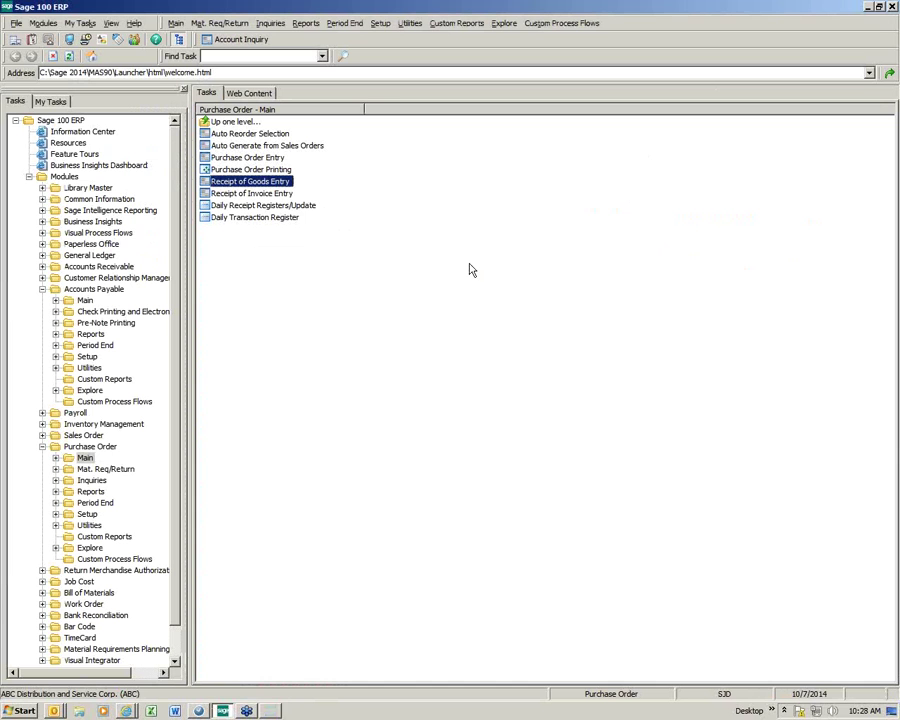
click(262, 196)
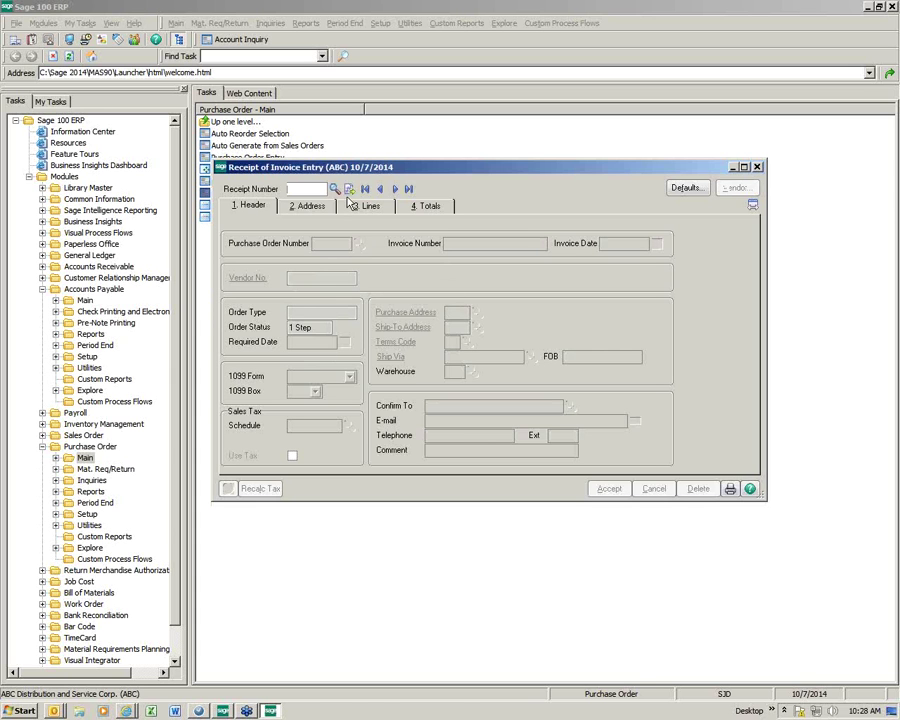
click(348, 189)
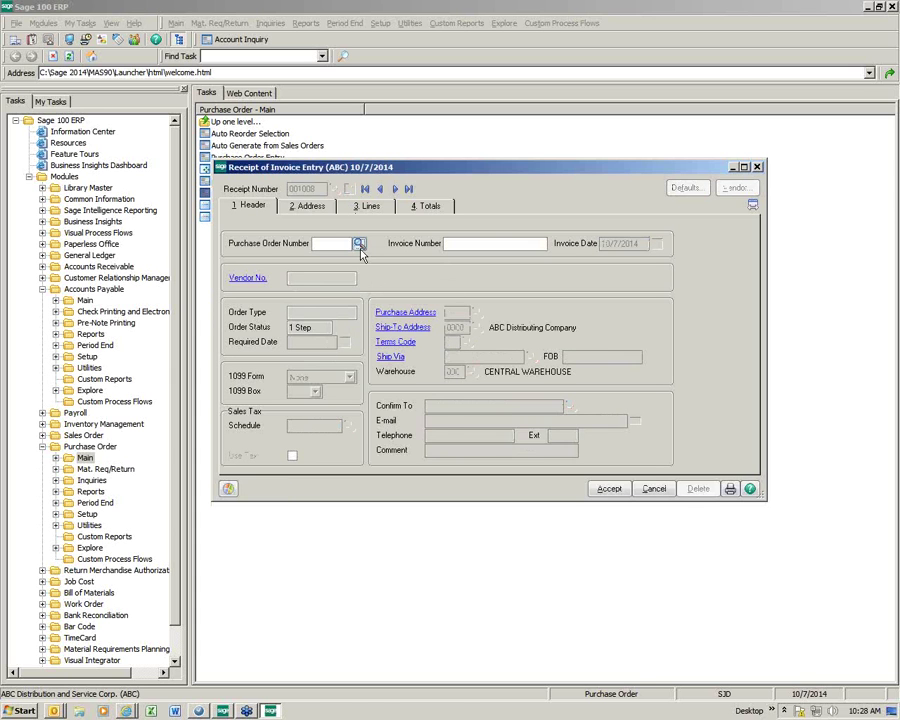
click(359, 243)
double_click(363, 371)
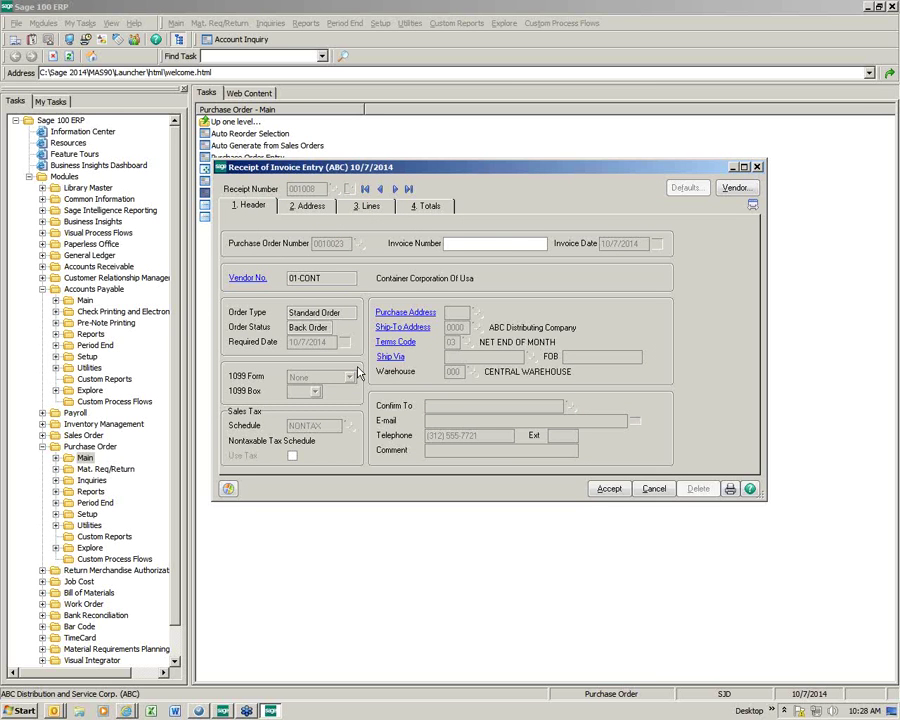
text(4587)
key(Tab)
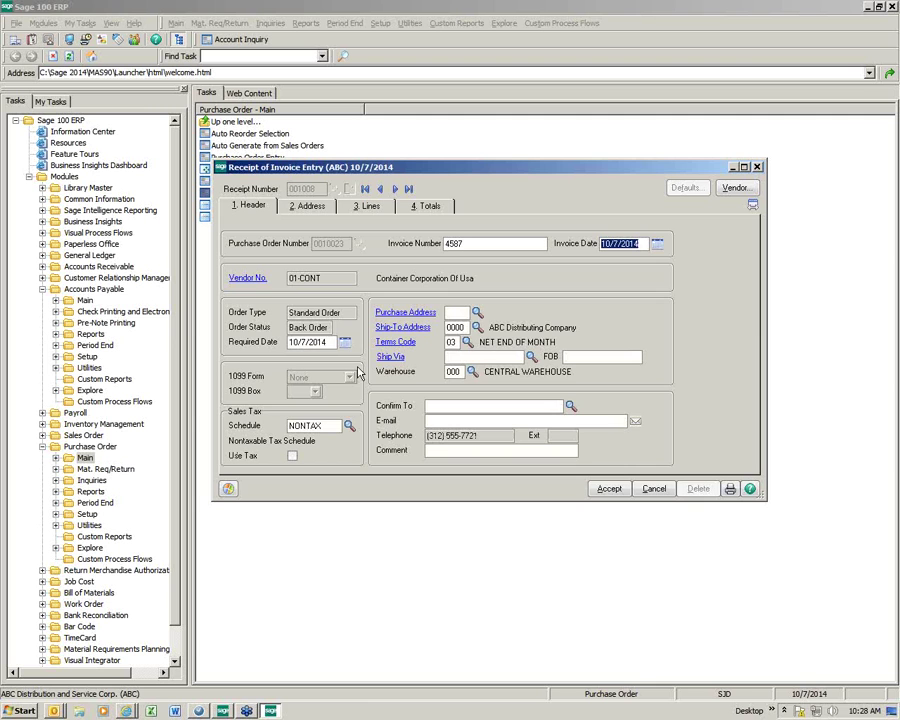
Step: Invoice the complete purchase order for 800.13, save it, and print the daily receipt registers
click(366, 205)
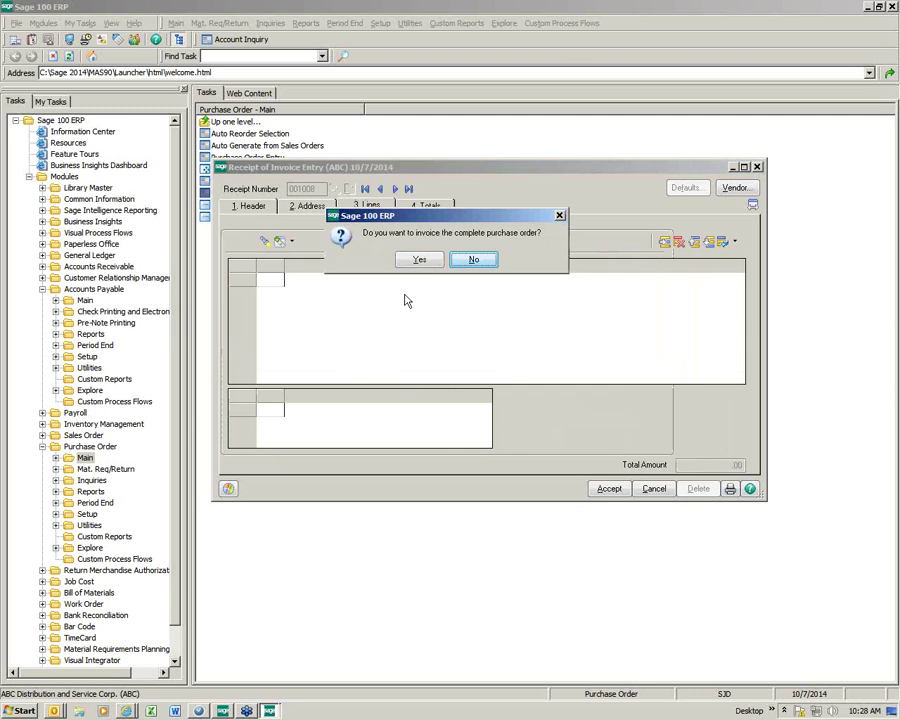
click(420, 260)
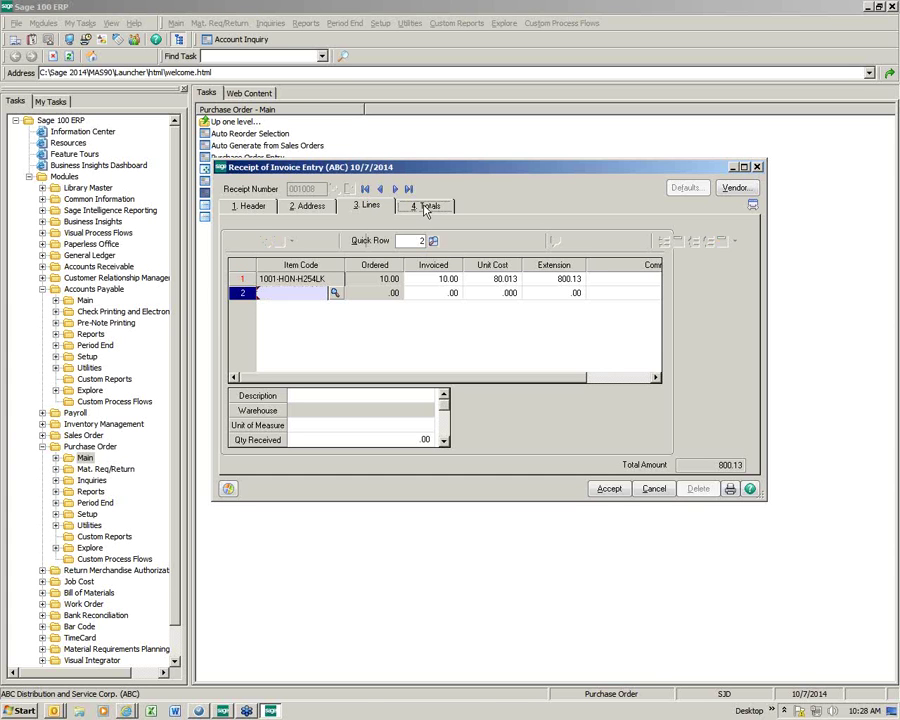
click(426, 207)
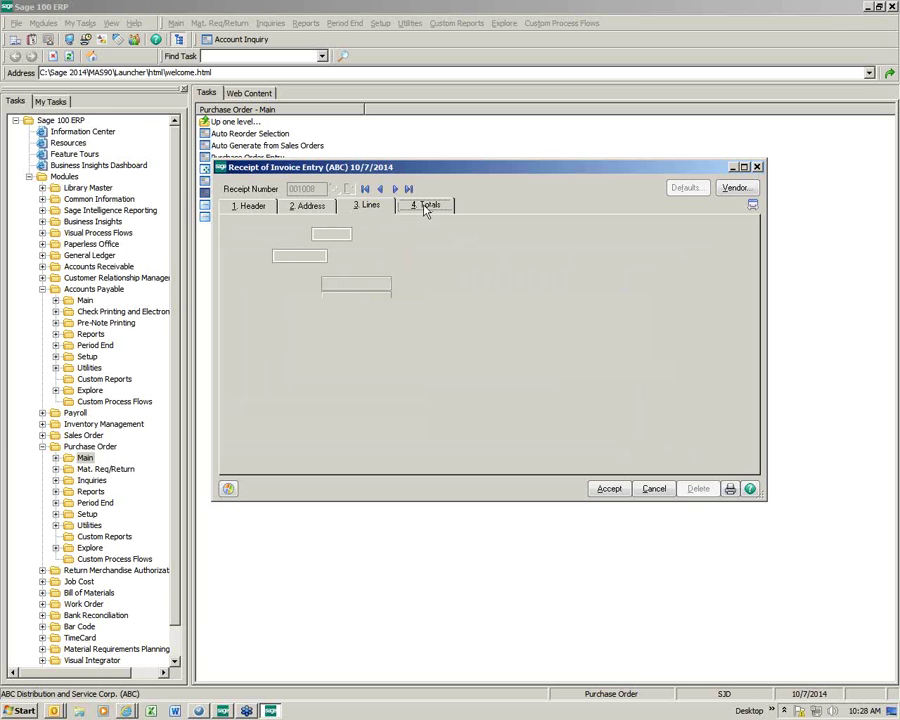
click(425, 207)
click(368, 205)
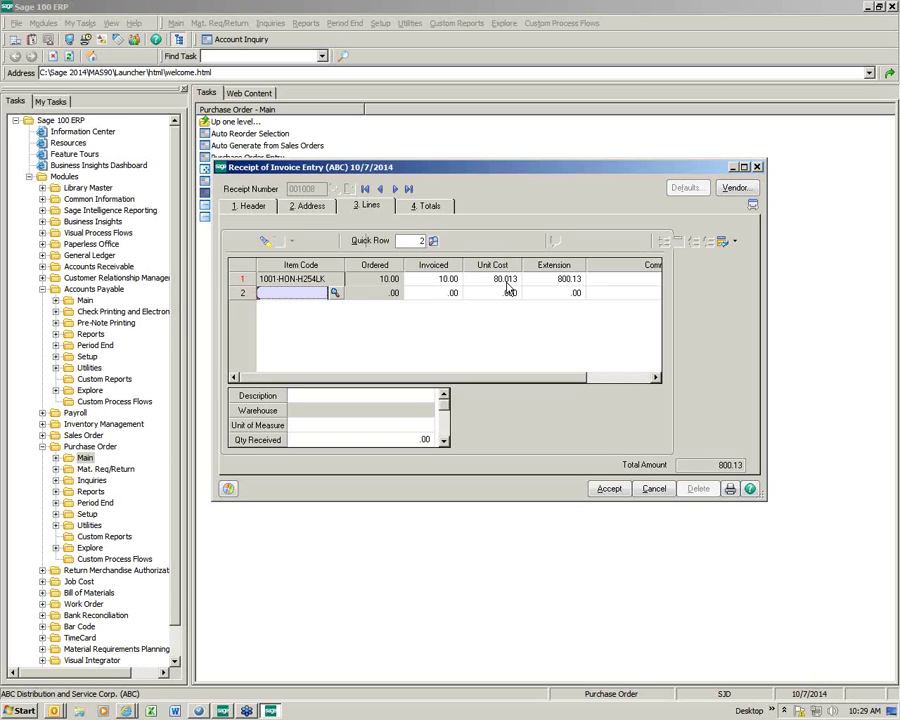
click(429, 206)
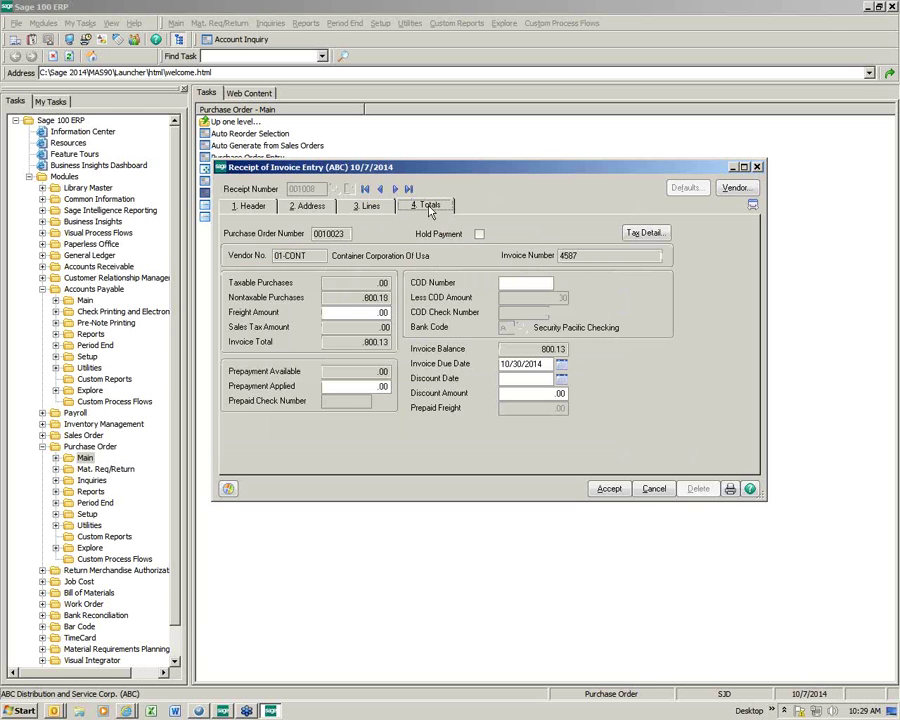
click(606, 489)
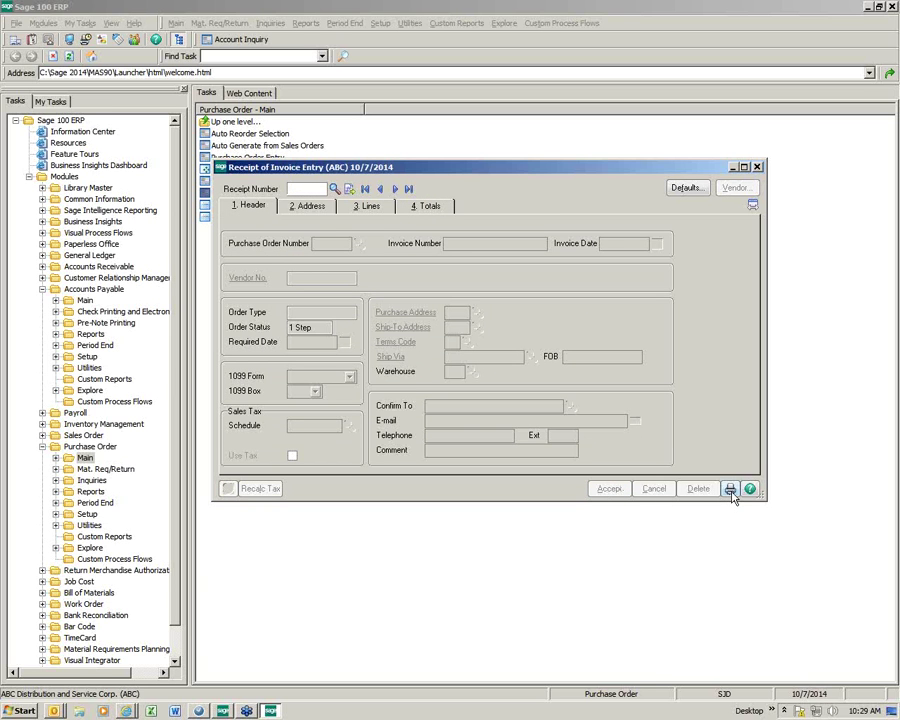
click(730, 490)
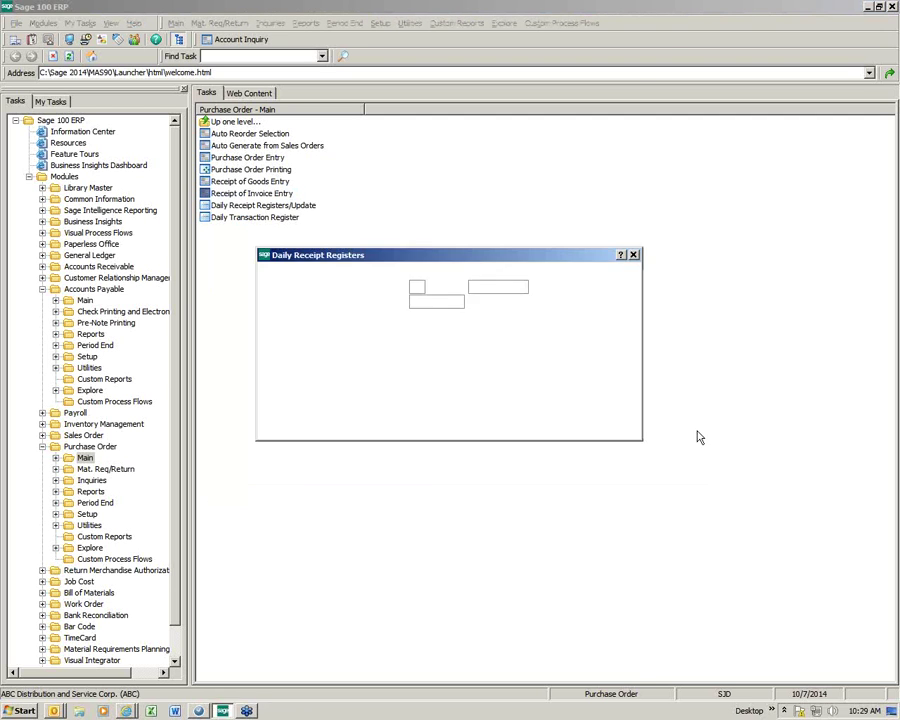
click(501, 424)
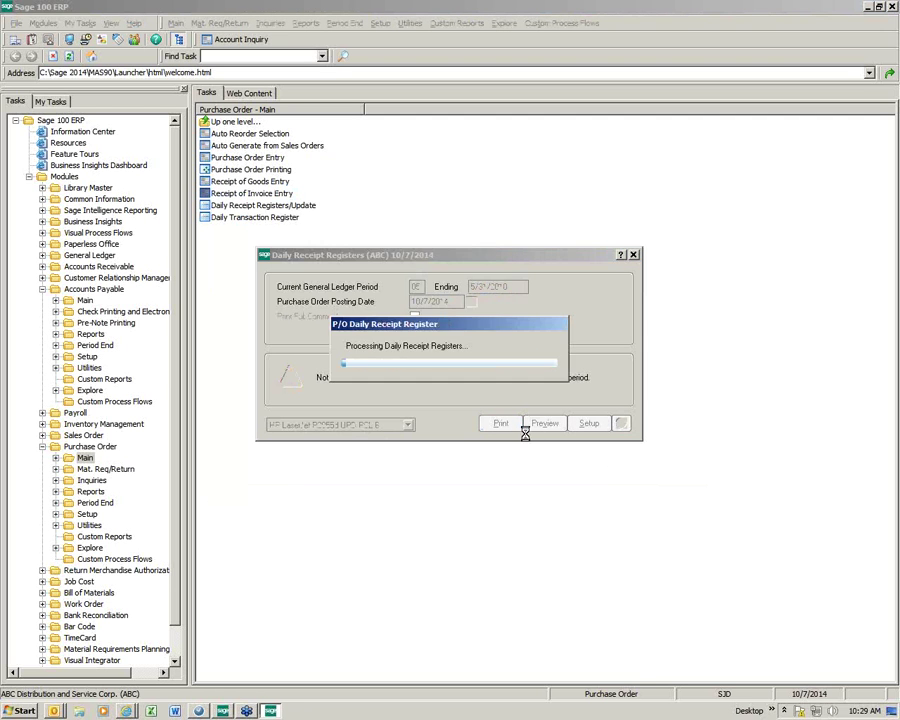
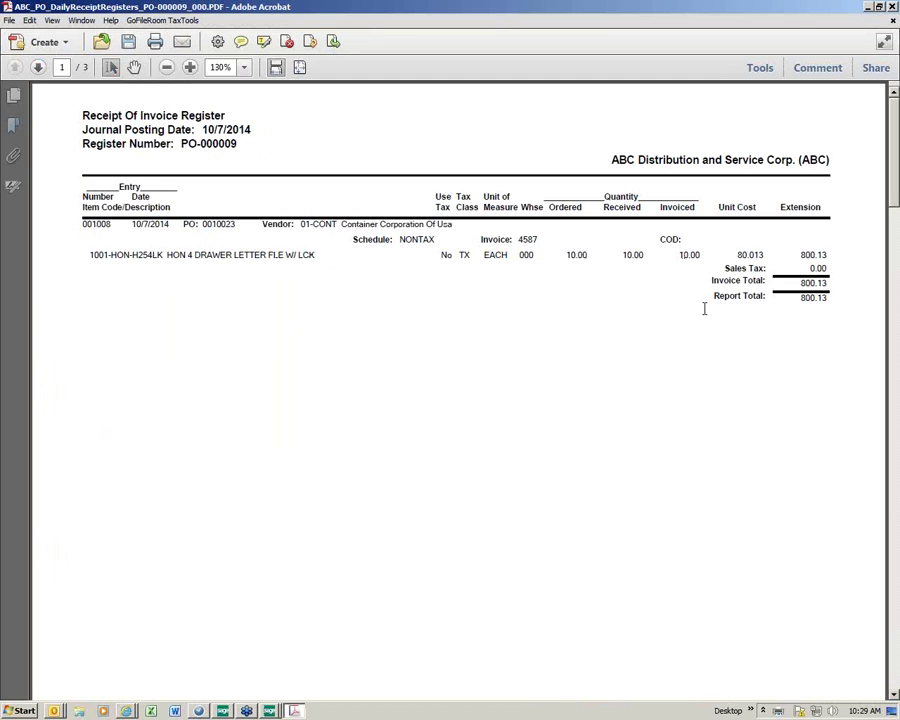
Step: Close the receipt of invoice register PDF, update the register, and skip printing the transaction register
click(893, 7)
click(478, 259)
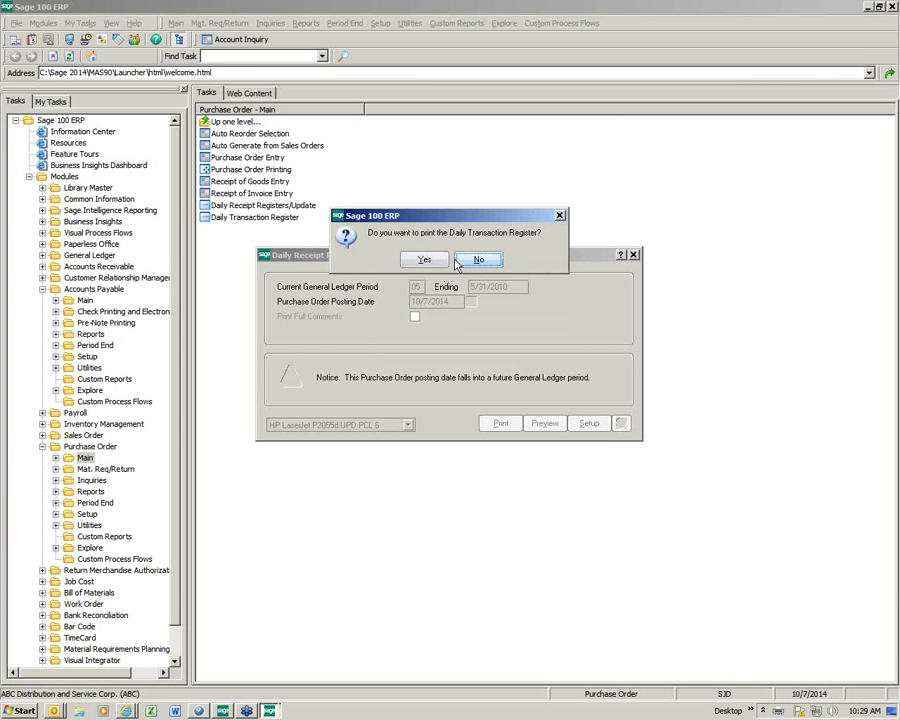
click(481, 259)
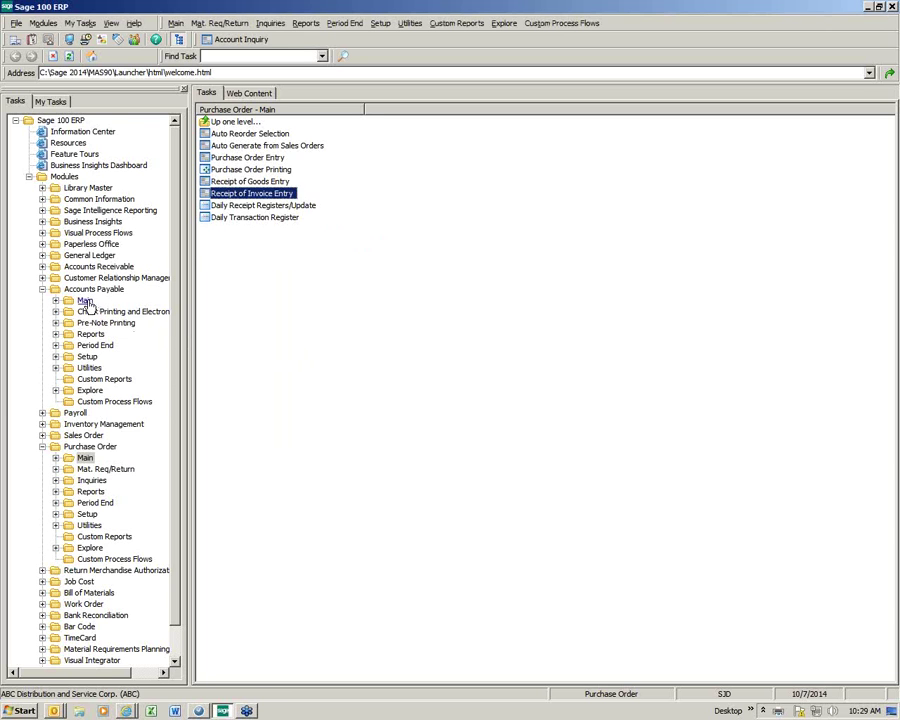
Step: Review the open invoices of vendor 01-CONT, Container Corporation Of Usa, in Vendor Maintenance
double_click(85, 301)
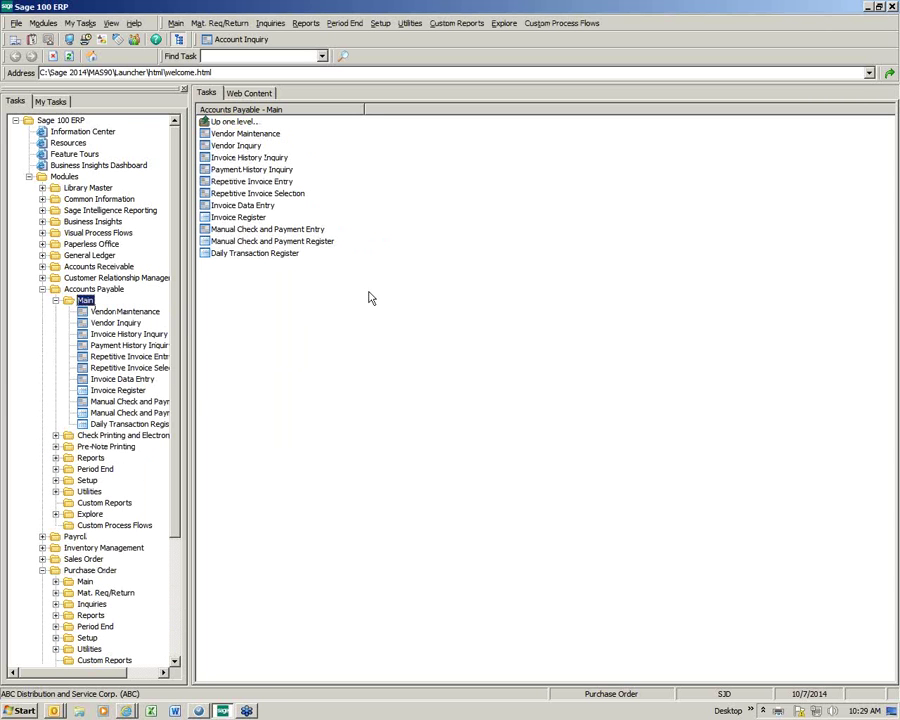
click(260, 135)
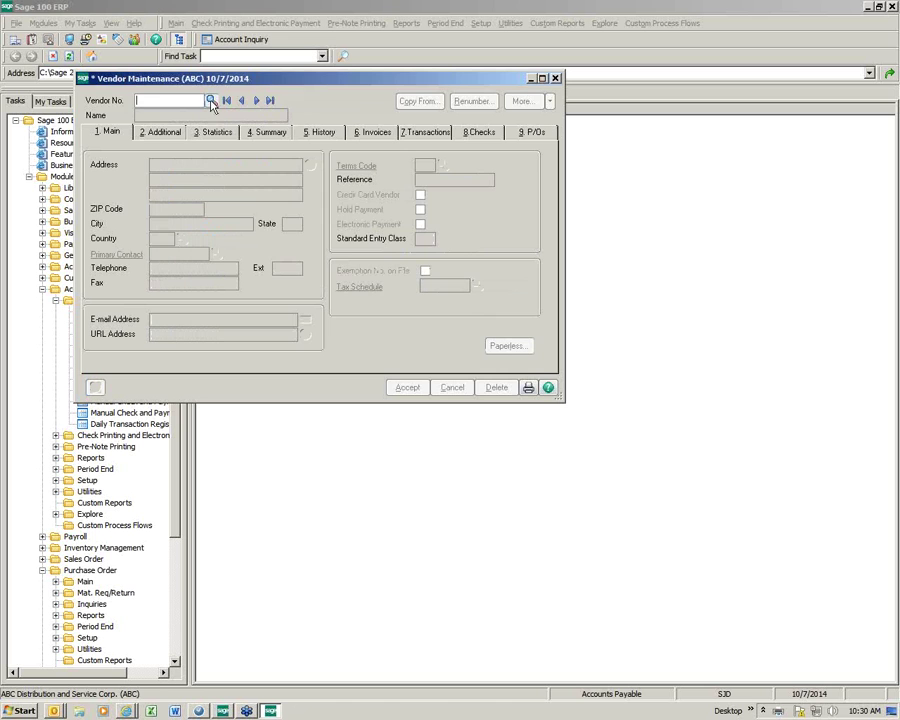
click(211, 99)
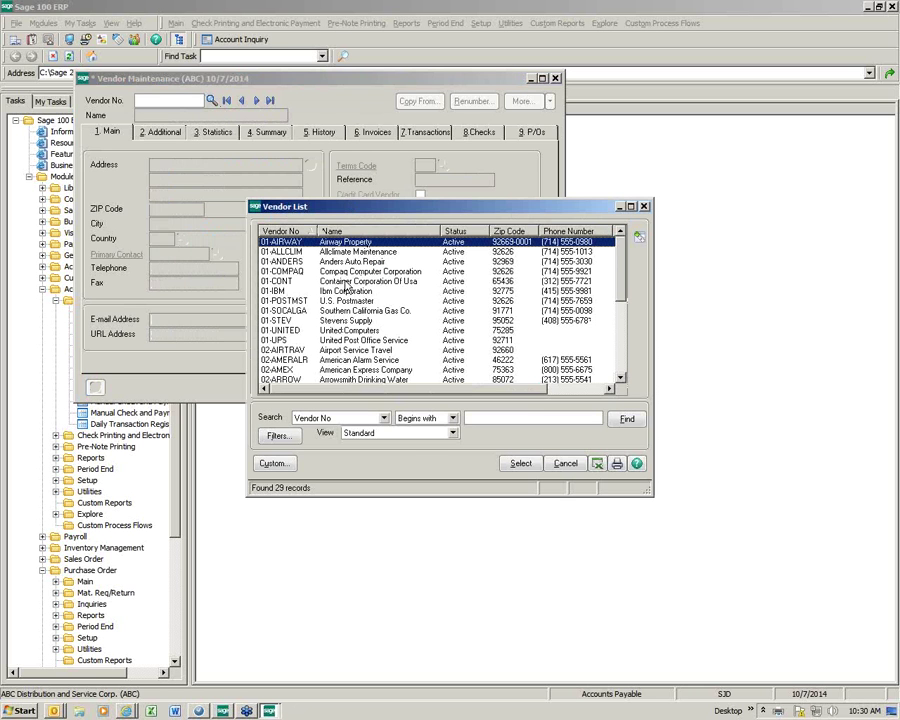
double_click(346, 284)
click(367, 134)
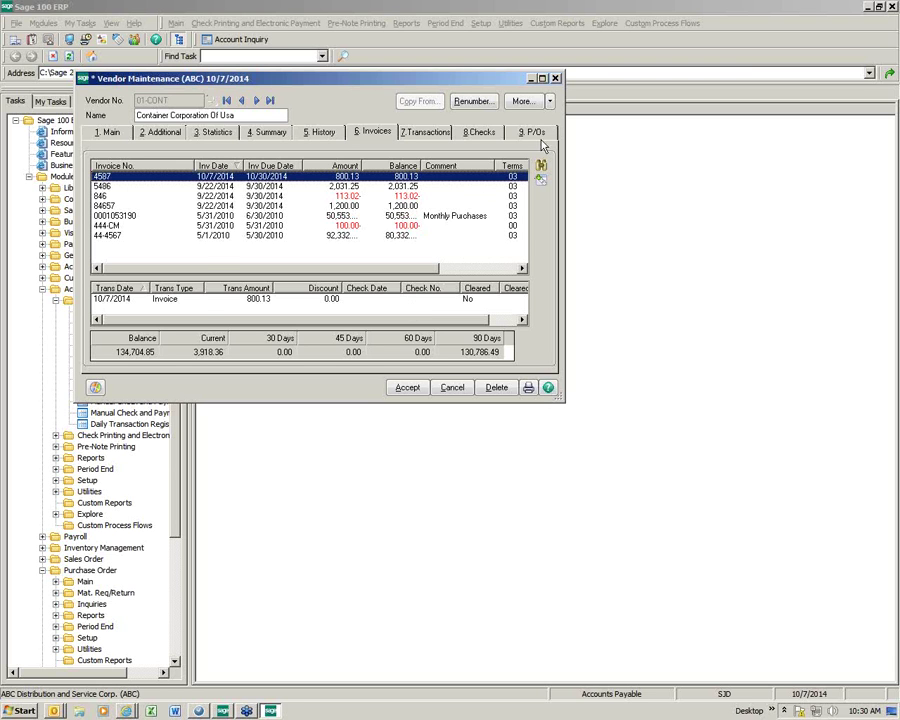
click(555, 78)
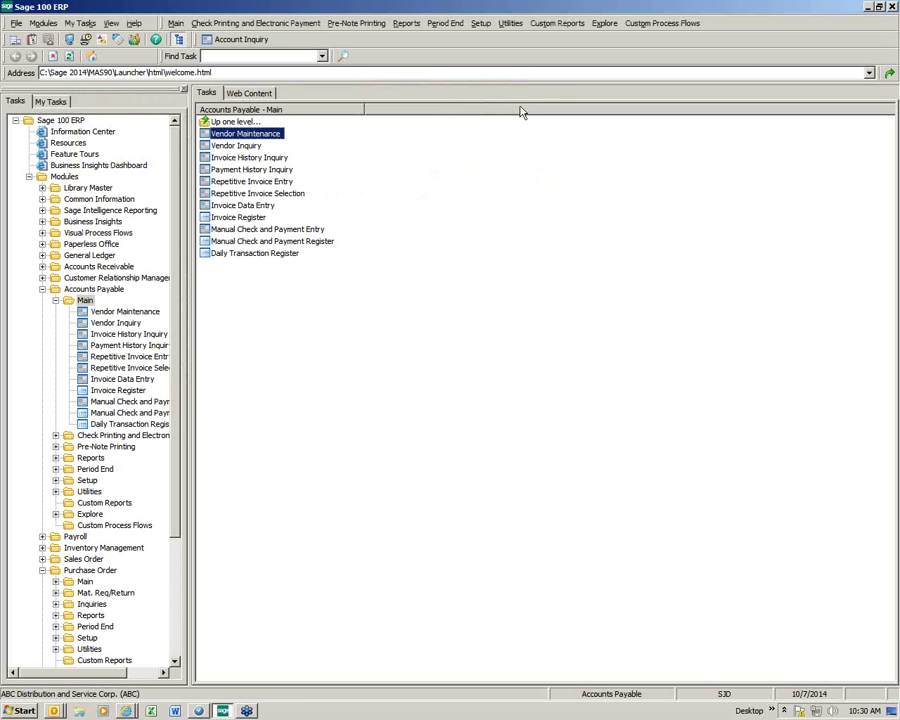
Step: Start invoice 4587 for American Express Company (02-AMEX) with an amount of 800.00
click(245, 207)
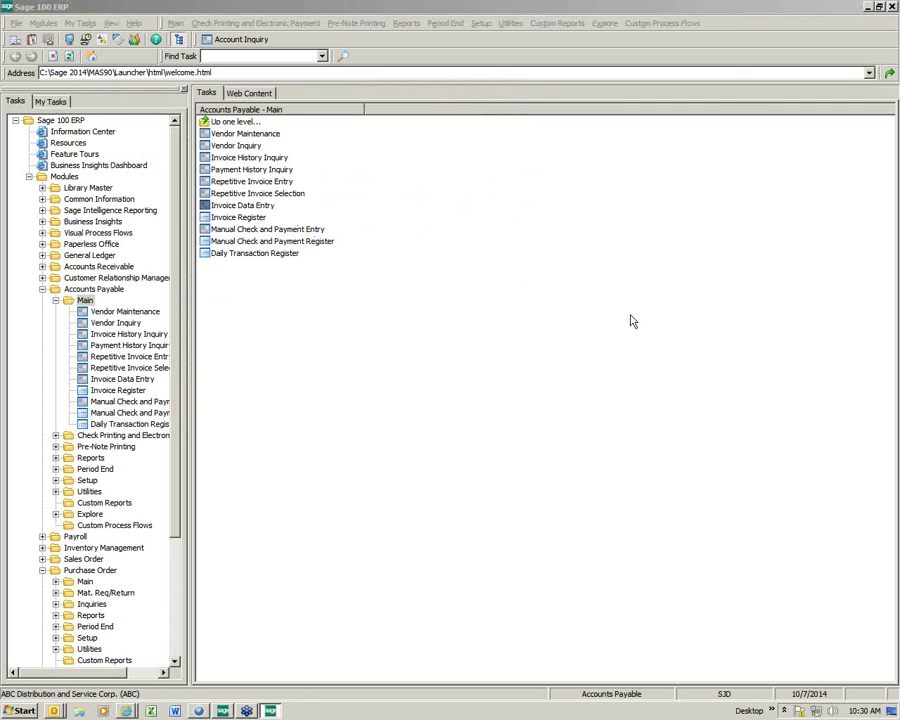
click(348, 218)
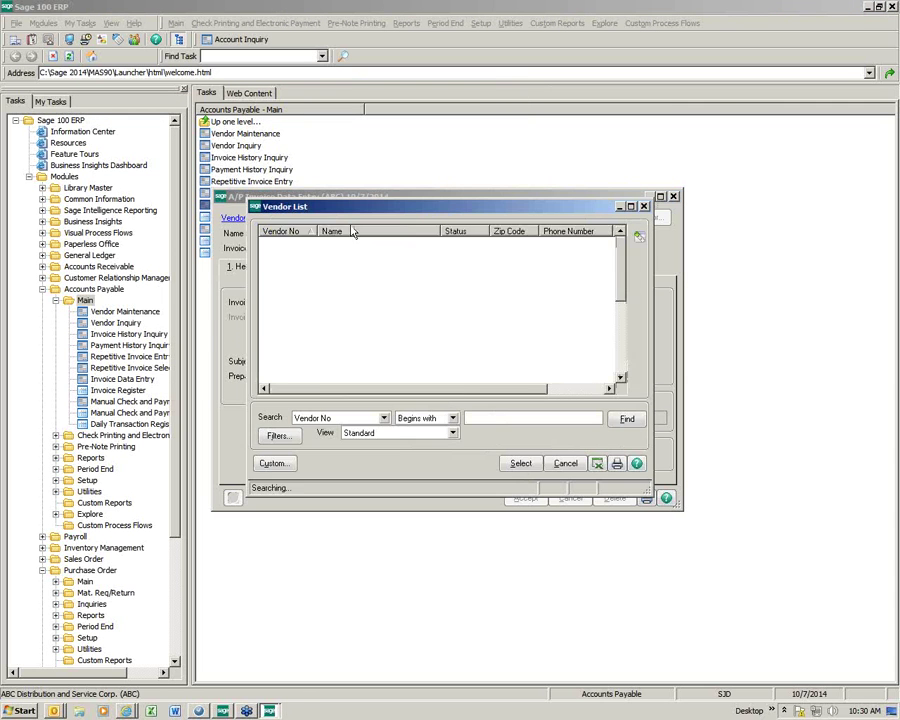
double_click(378, 371)
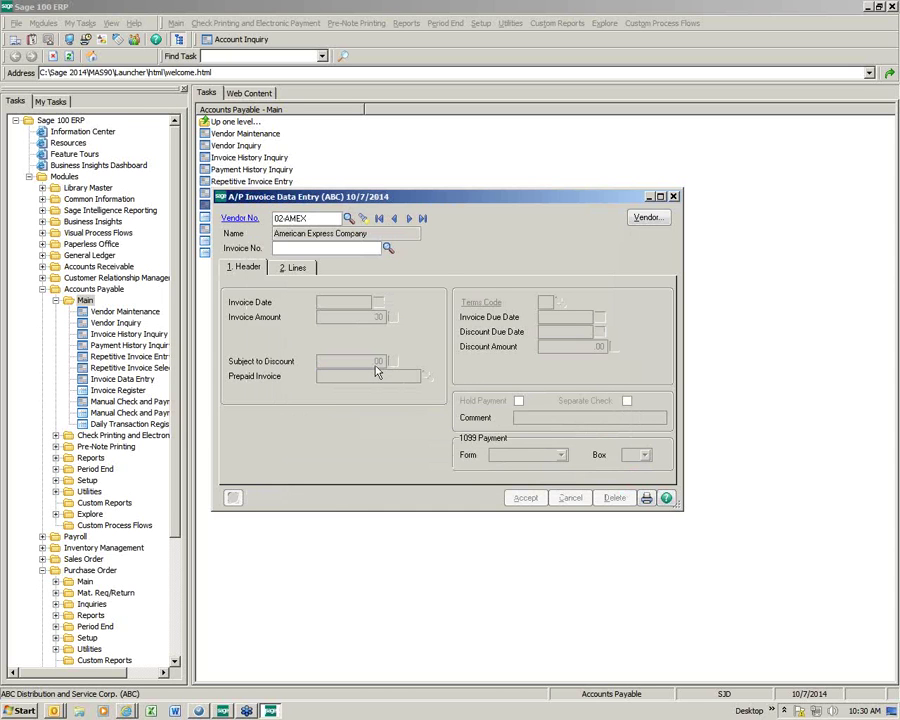
text(4587)
key(Tab)
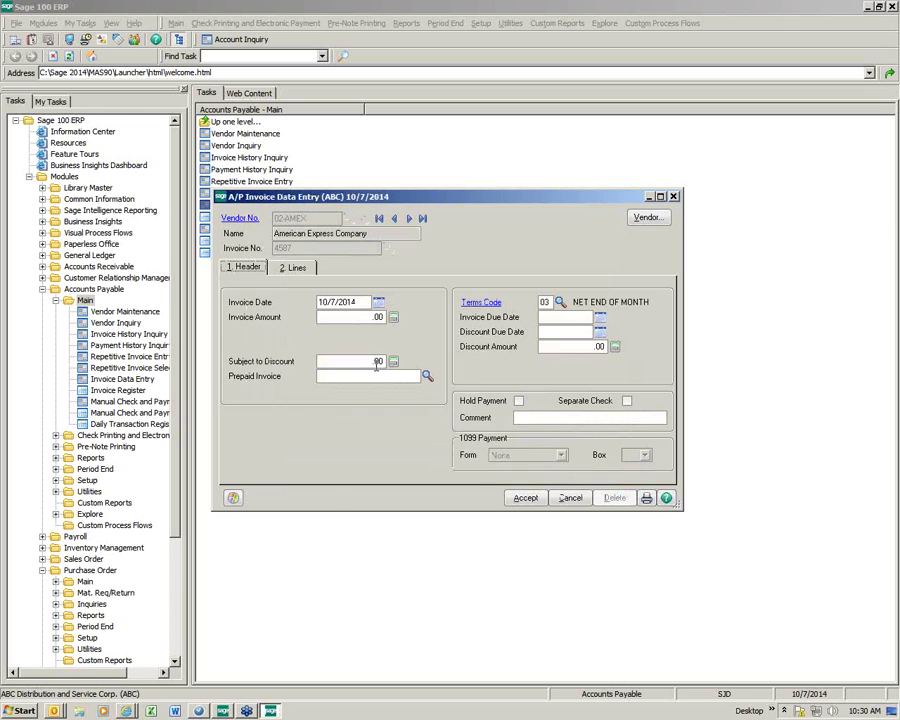
click(372, 317)
text(800.00)
key(Tab)
Step: Transfer the 800.13 balance of 01-CONT invoice 4587 onto the lines, then accept the invoice
click(293, 270)
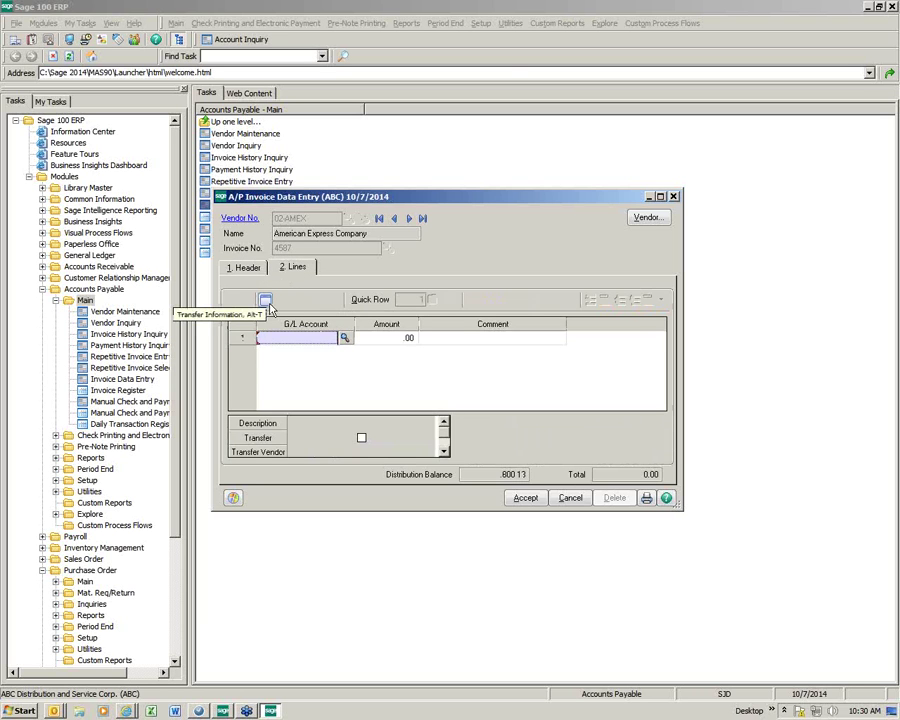
click(266, 302)
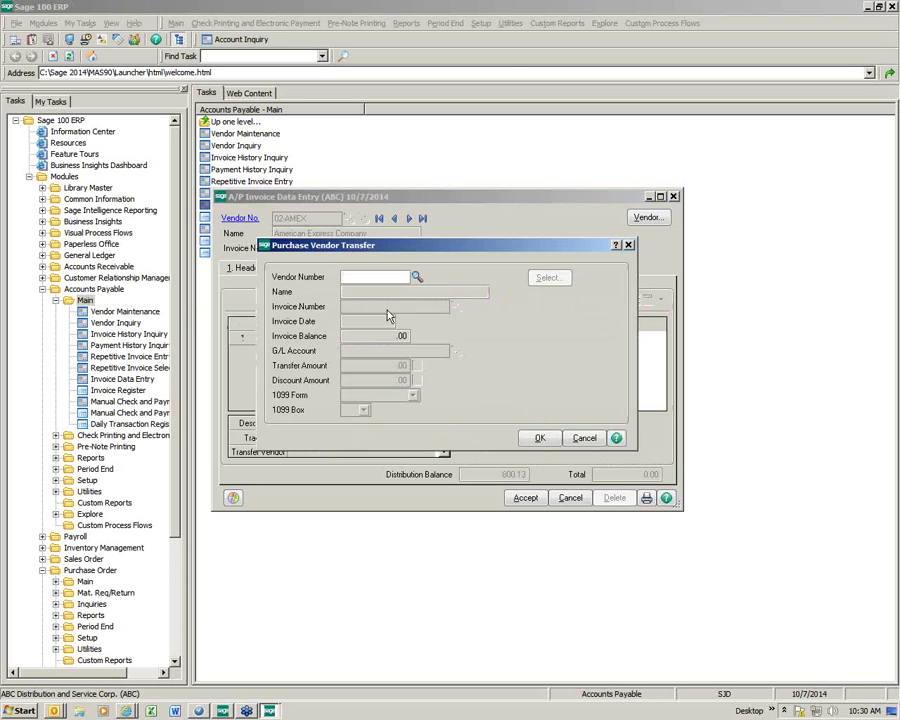
click(417, 279)
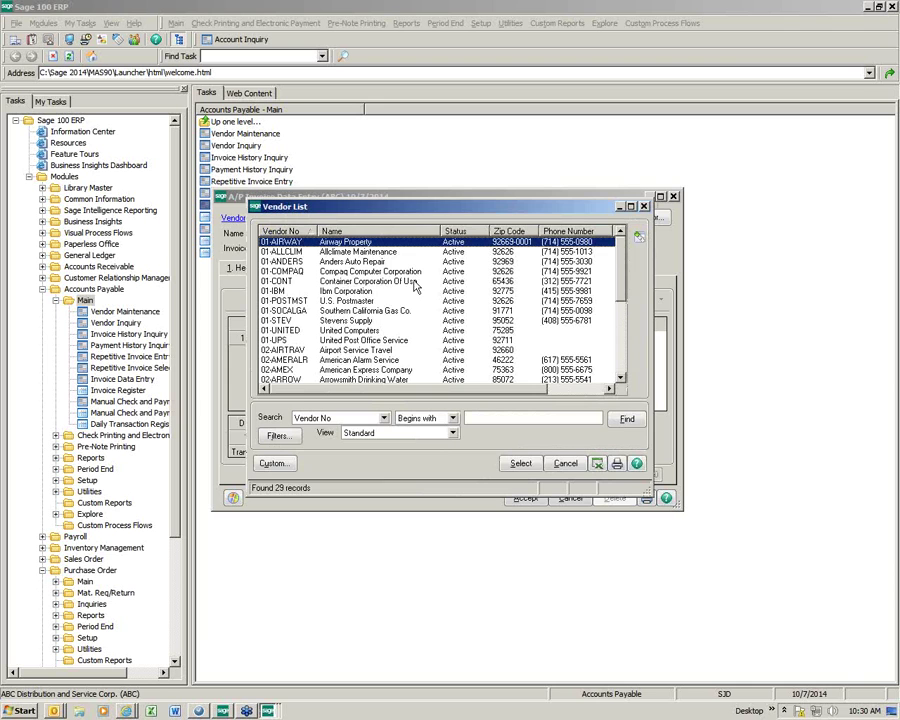
double_click(409, 287)
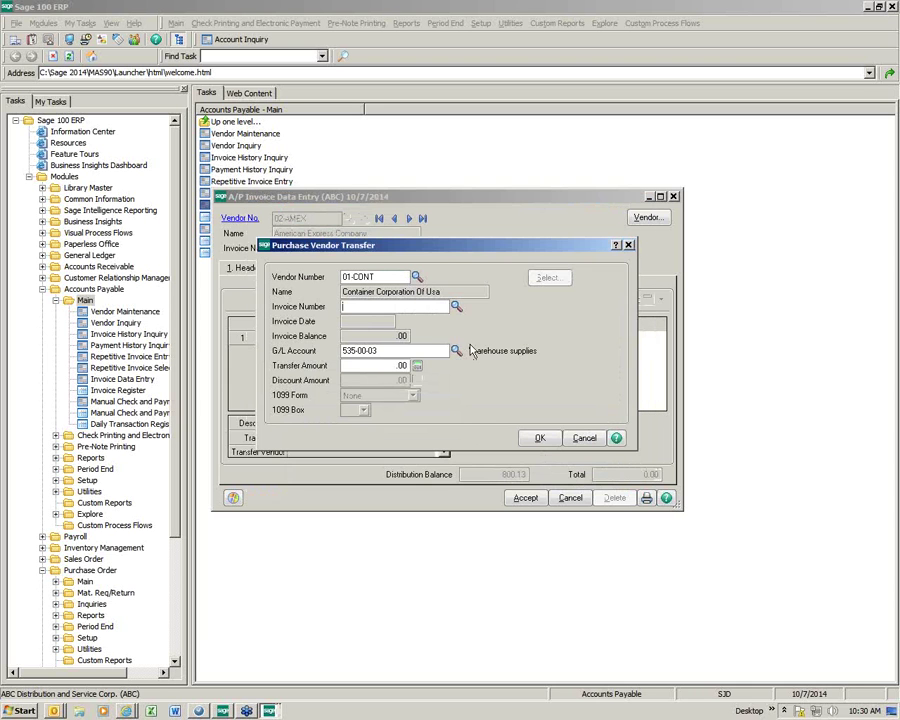
click(510, 304)
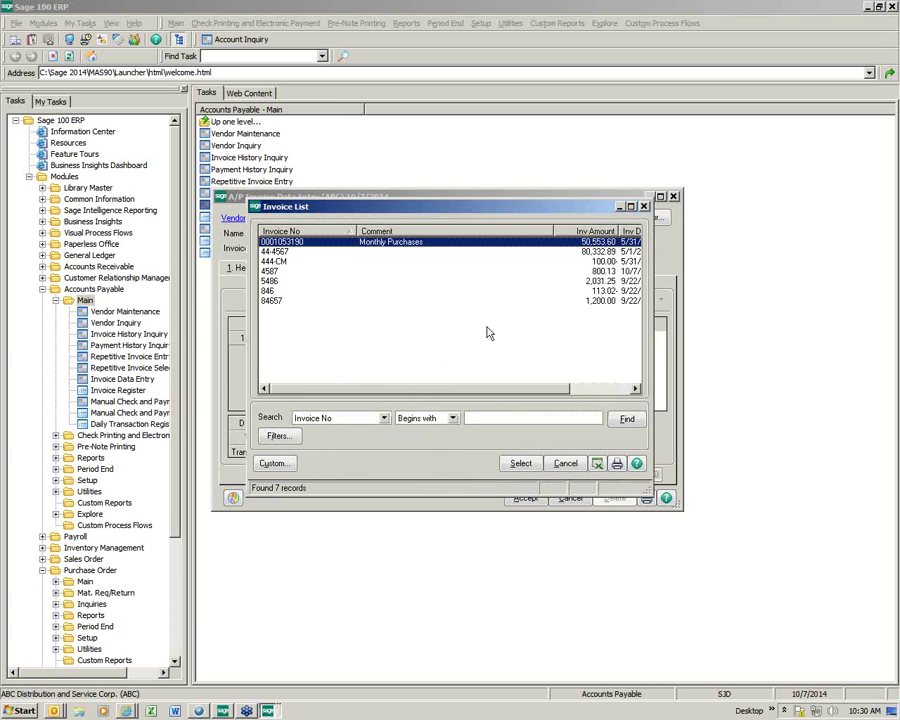
click(603, 273)
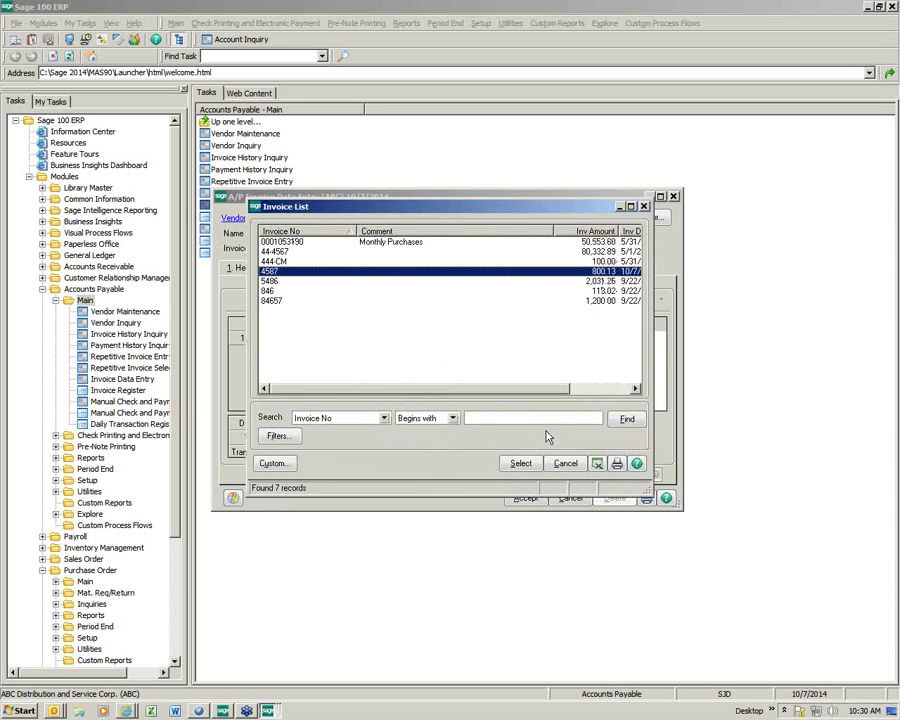
click(520, 465)
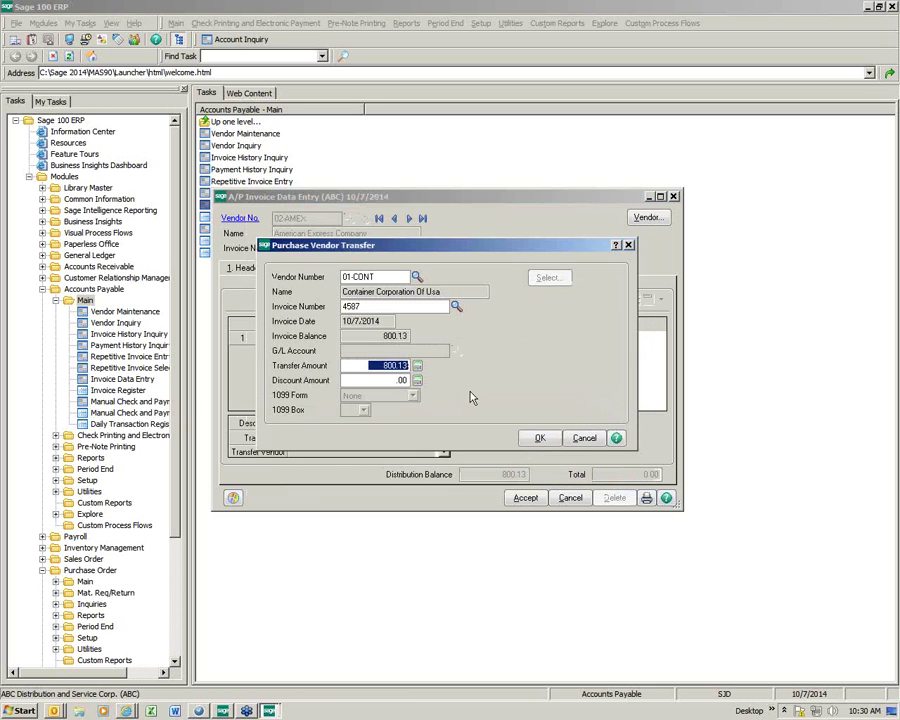
click(538, 440)
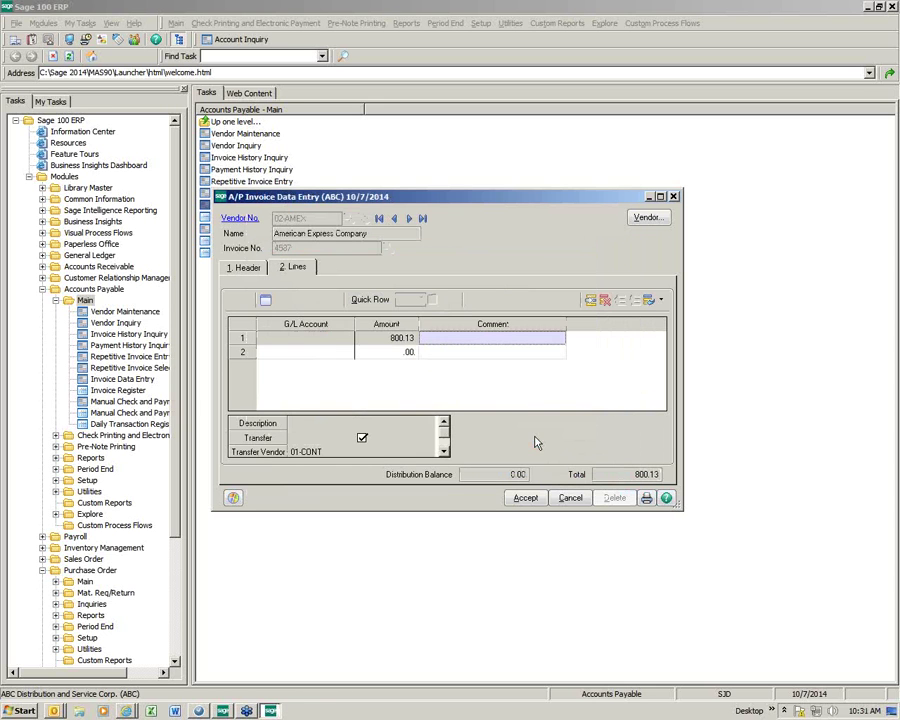
click(526, 499)
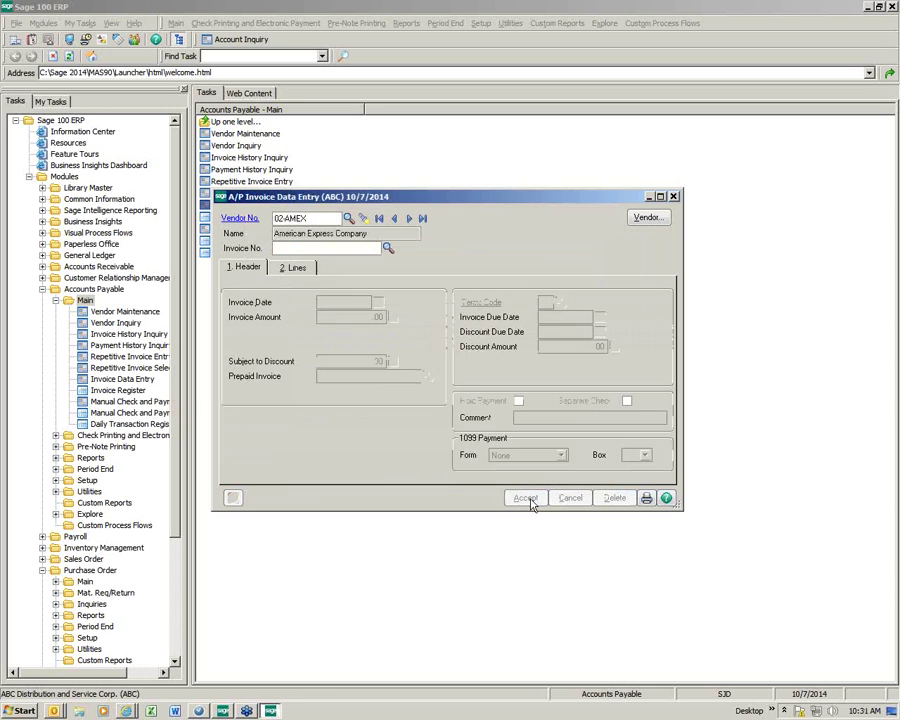
Step: Print the Accounts Payable Invoice Register, update it, and agree to print the transaction register
key(Escape)
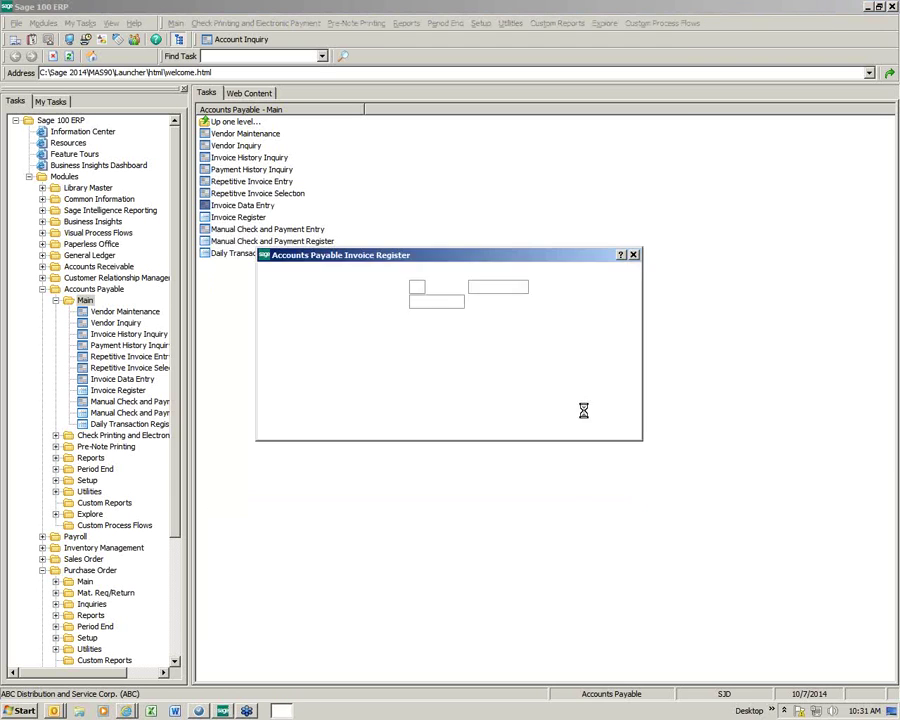
click(505, 427)
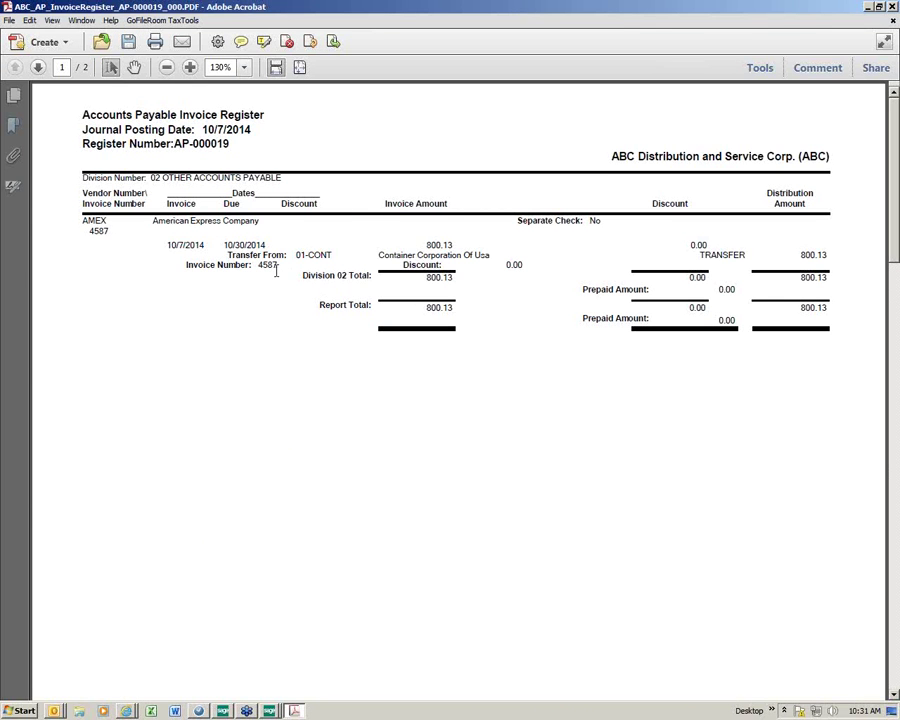
click(892, 7)
click(419, 259)
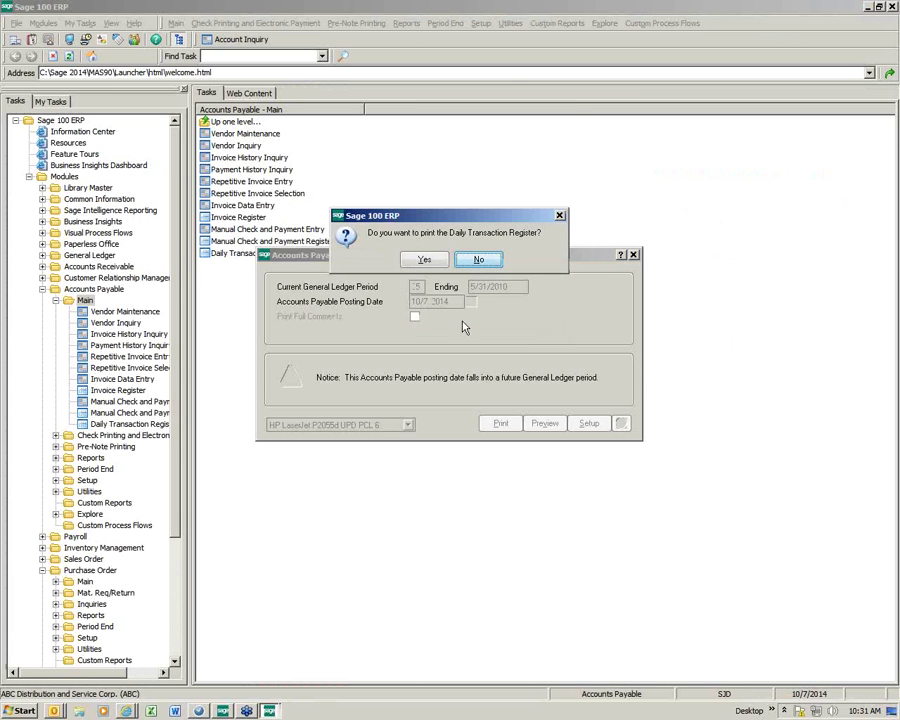
click(424, 259)
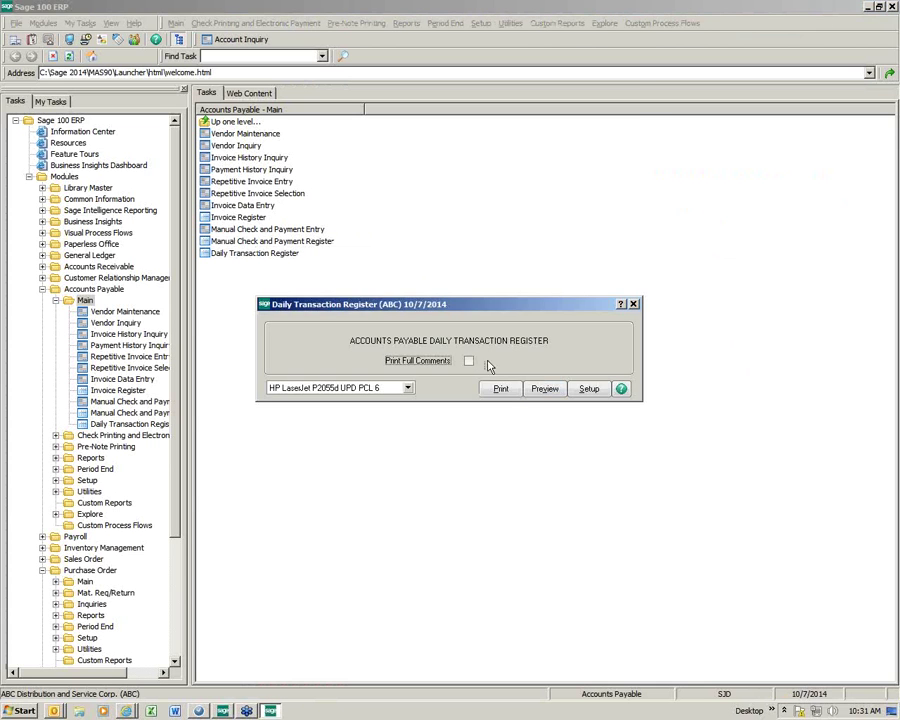
Step: Print the Daily Transaction Register for 10/7/2014 and confirm its update
click(505, 391)
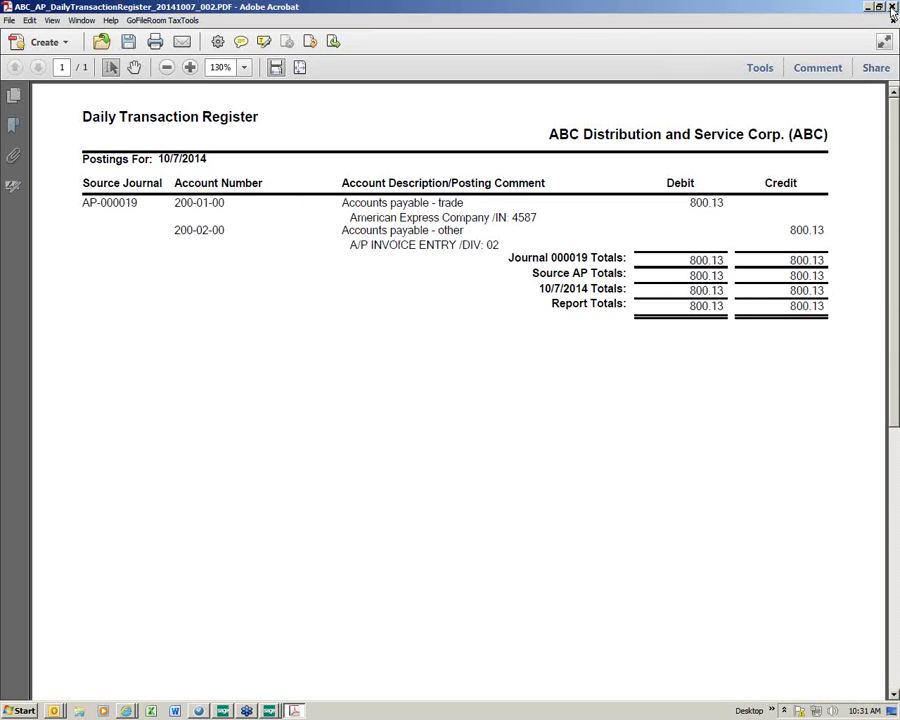
click(893, 8)
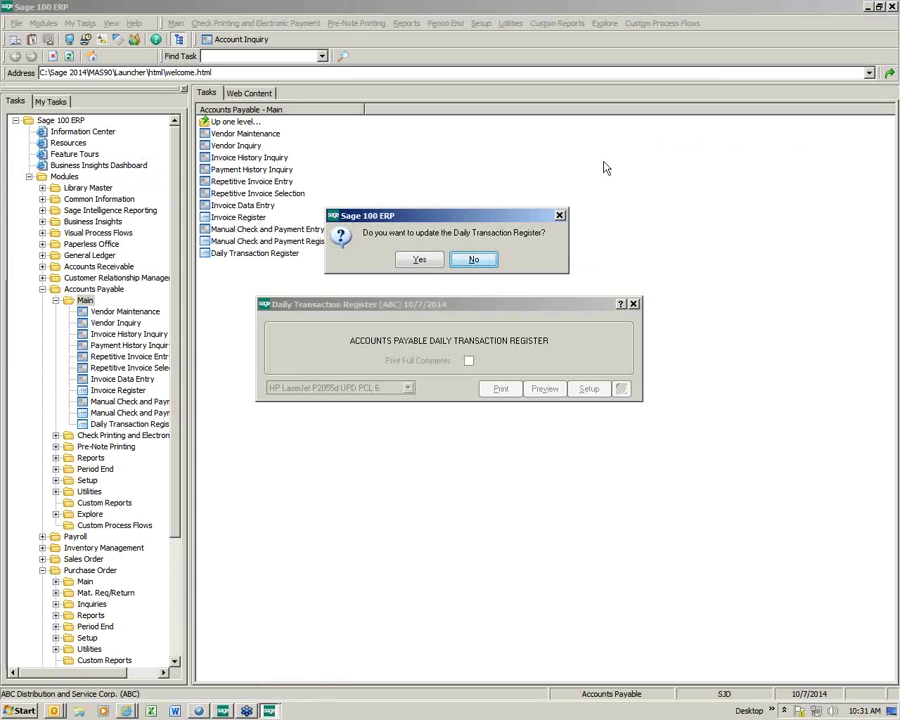
click(420, 260)
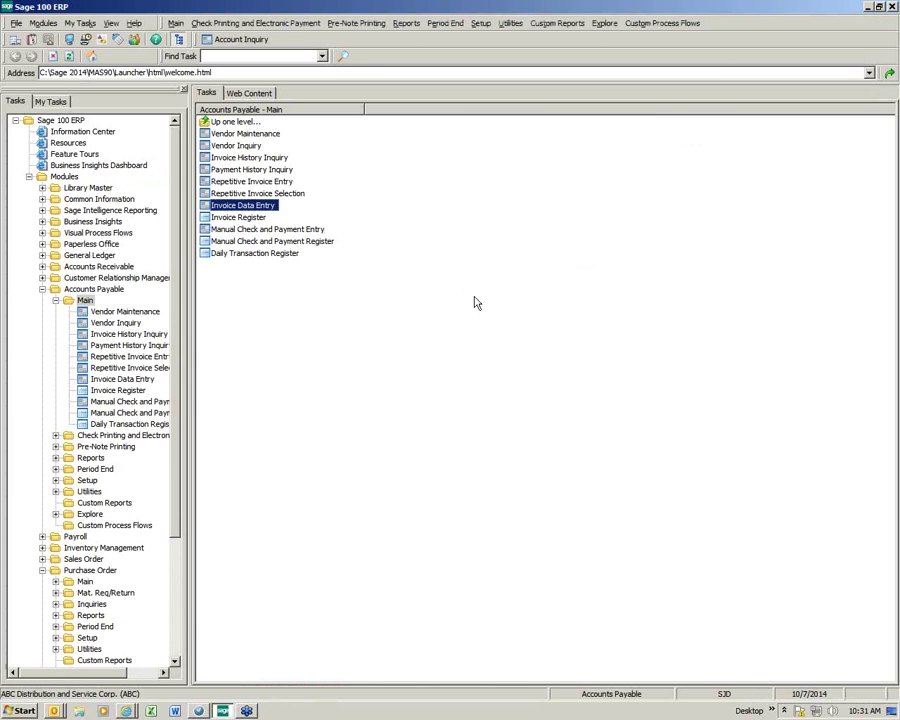
Step: Check that Container Corporation's invoice 4587 shows the C00005 payment transferred to another vendor
double_click(268, 135)
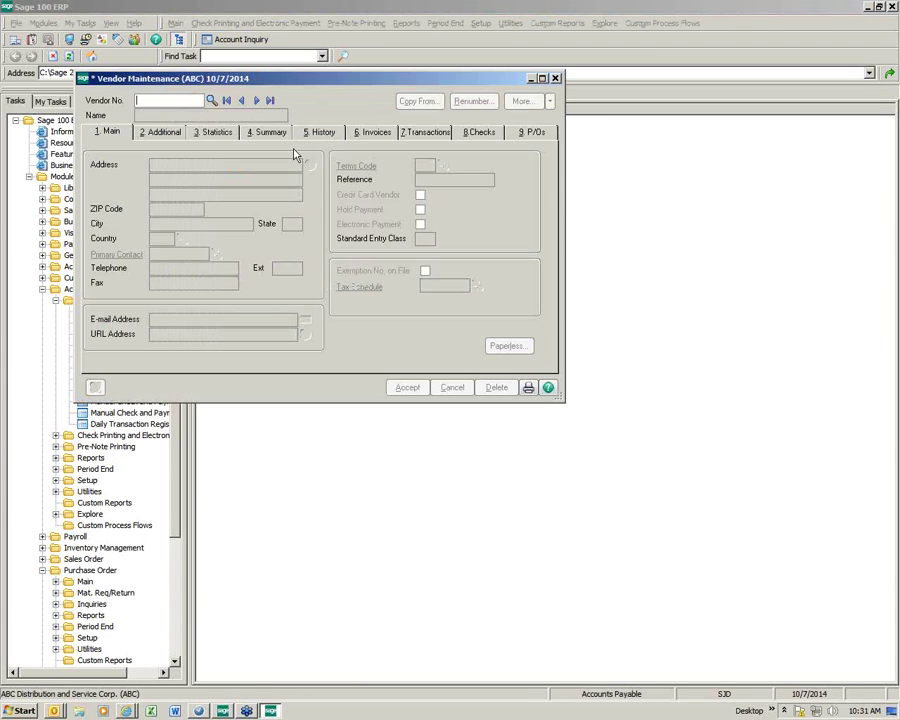
click(211, 101)
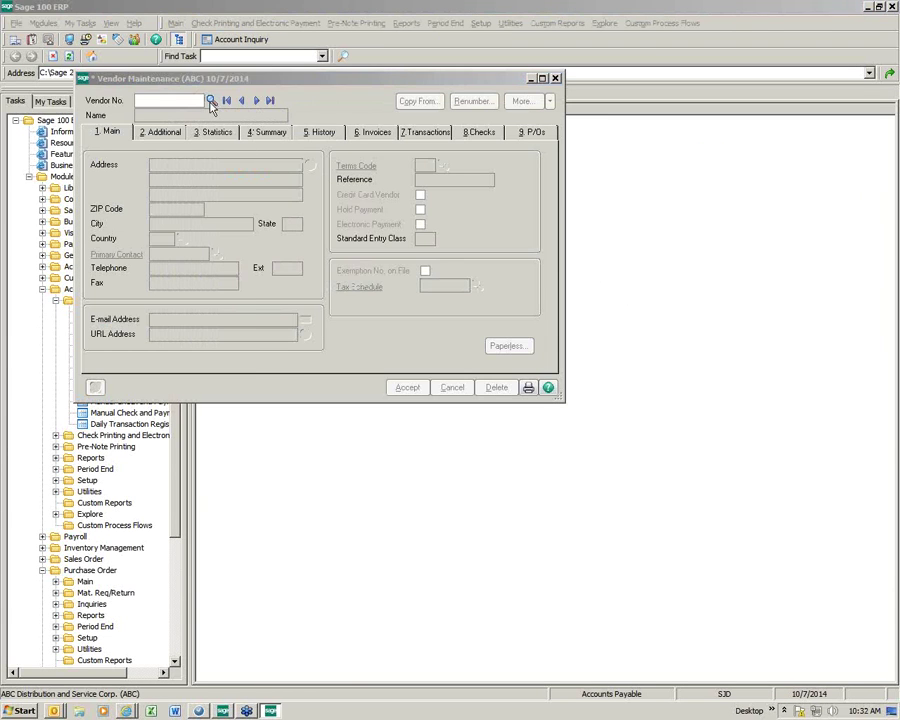
double_click(285, 340)
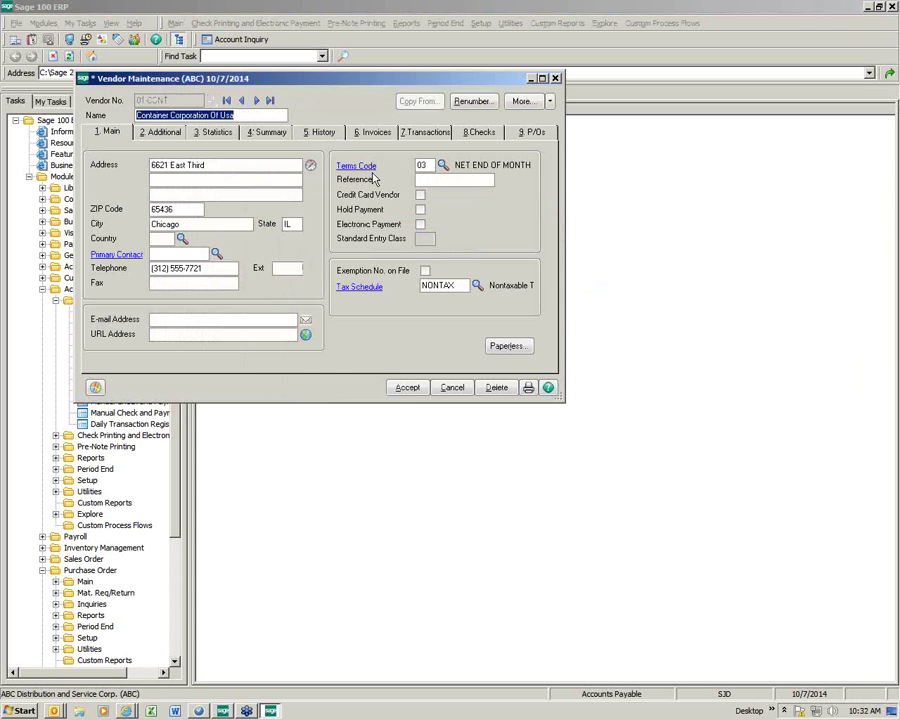
click(376, 131)
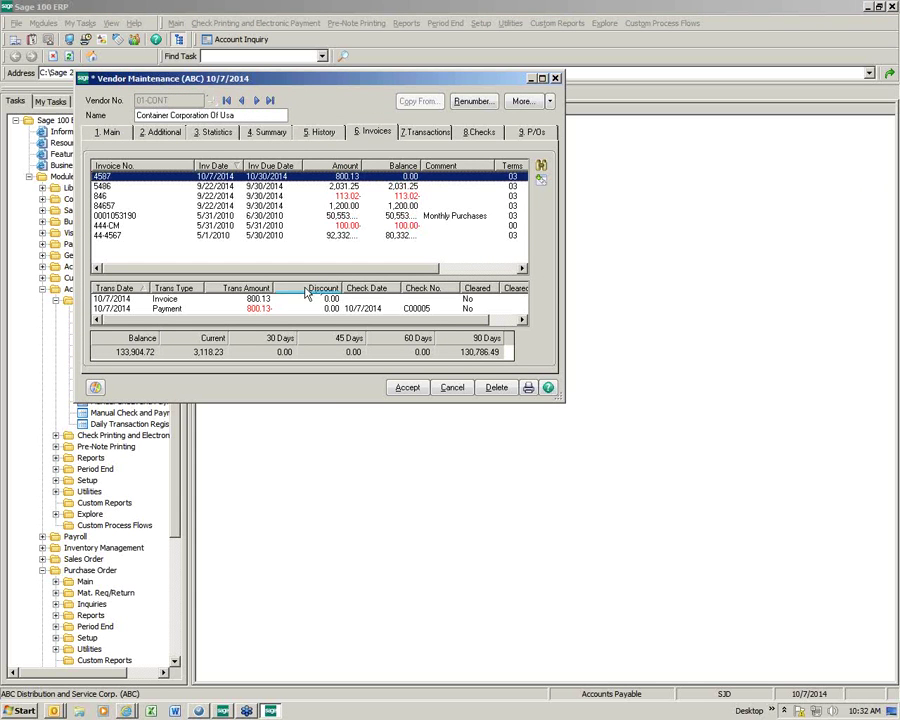
click(406, 309)
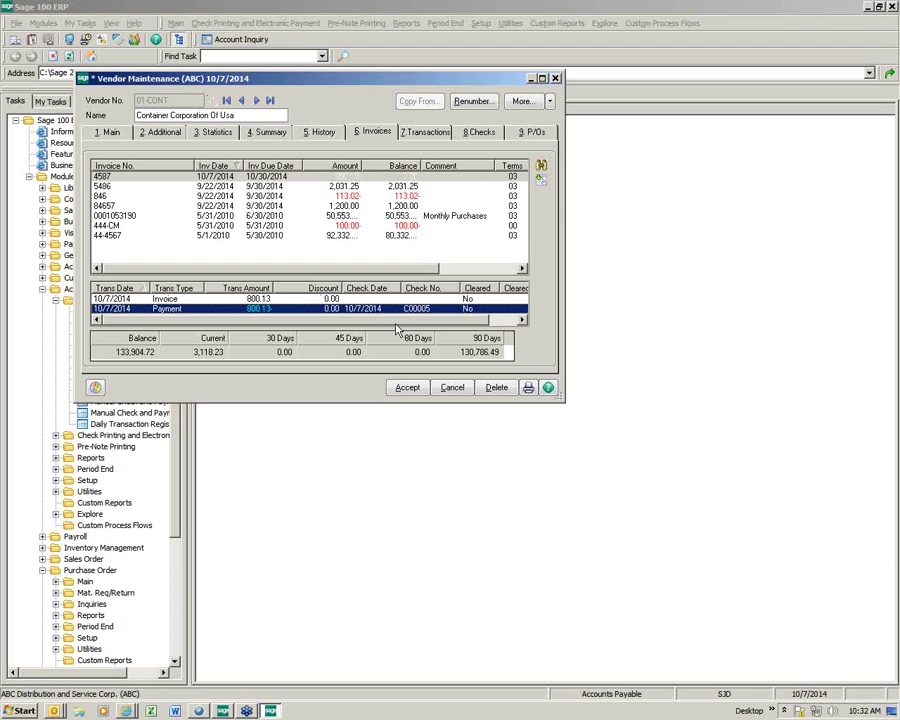
click(245, 178)
double_click(245, 180)
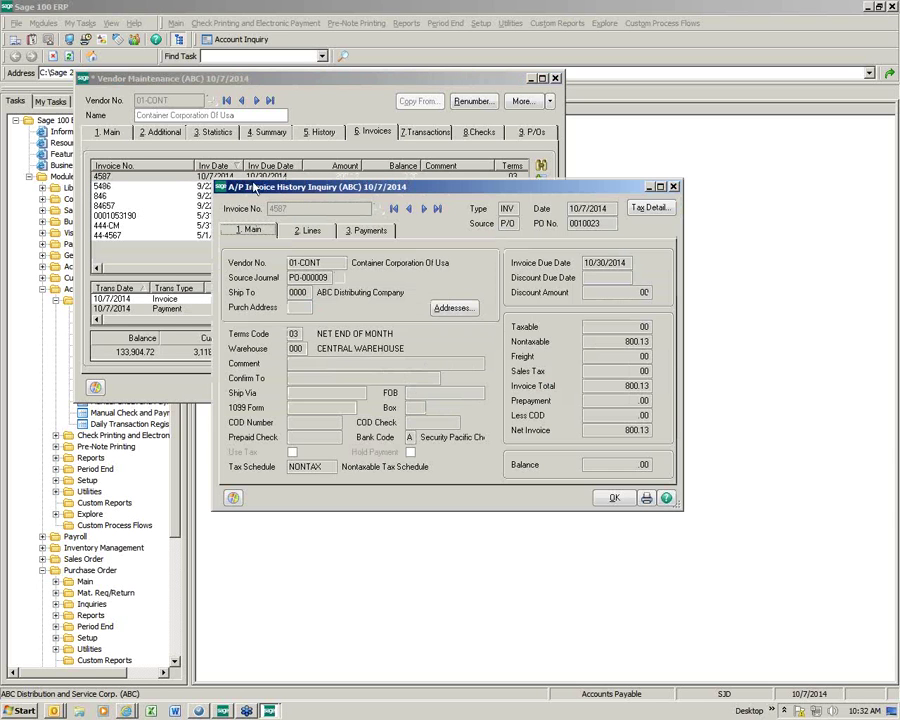
click(316, 234)
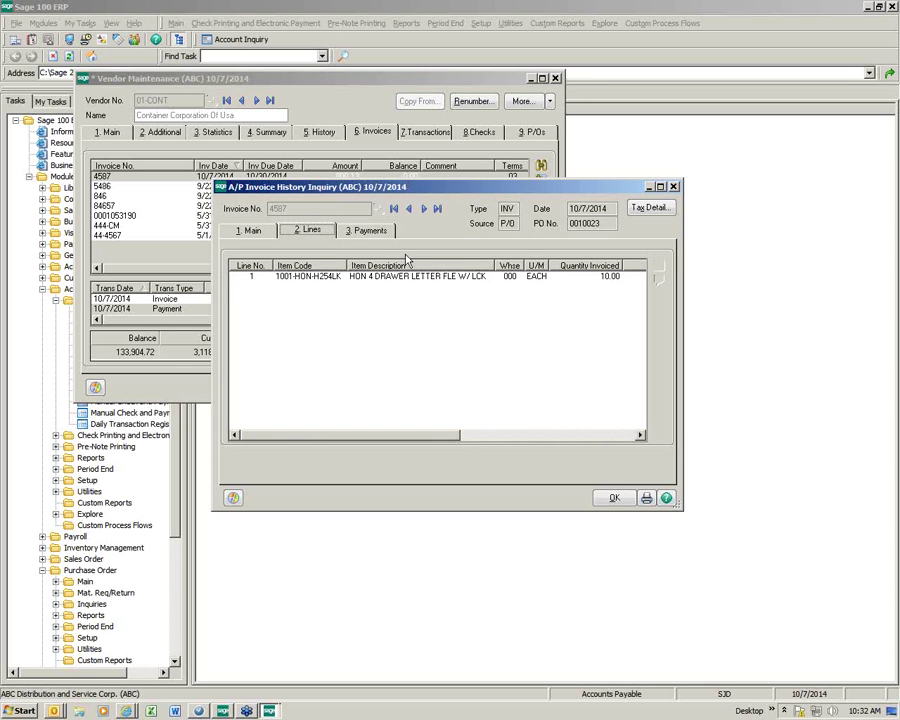
click(366, 230)
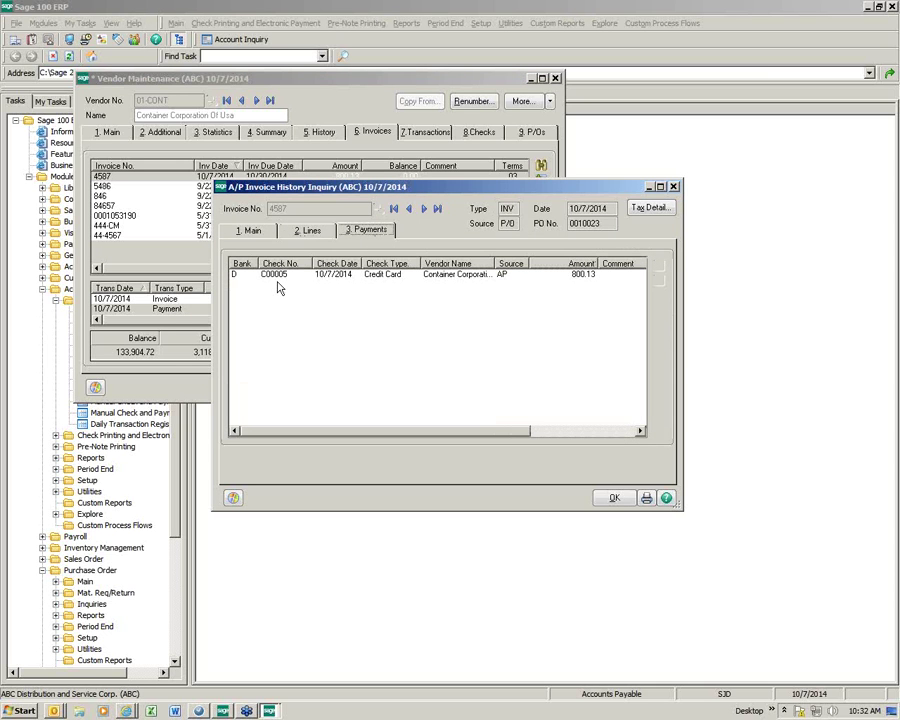
click(390, 274)
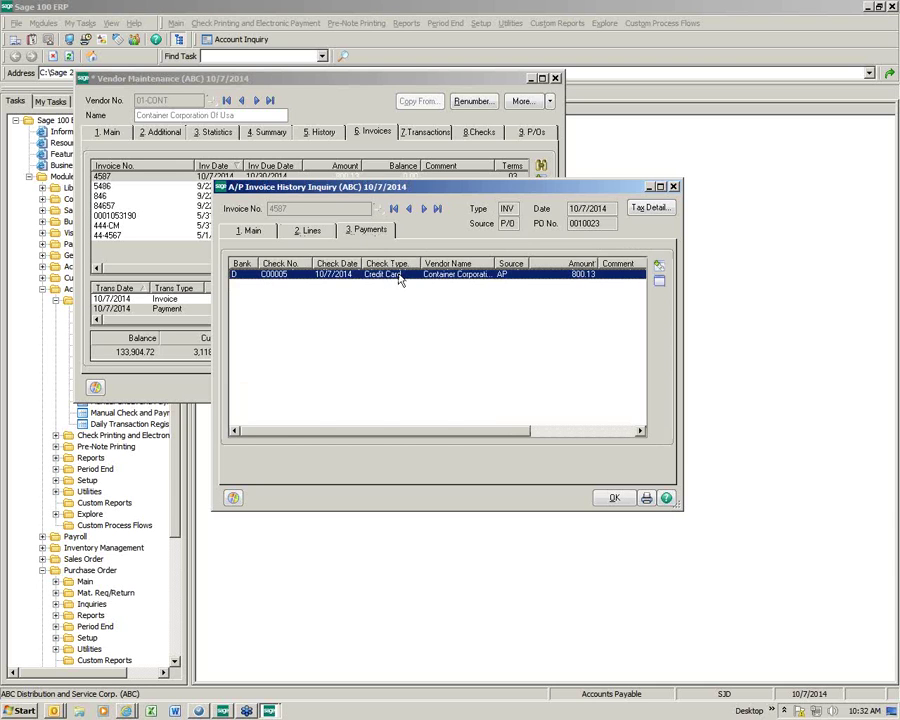
click(657, 281)
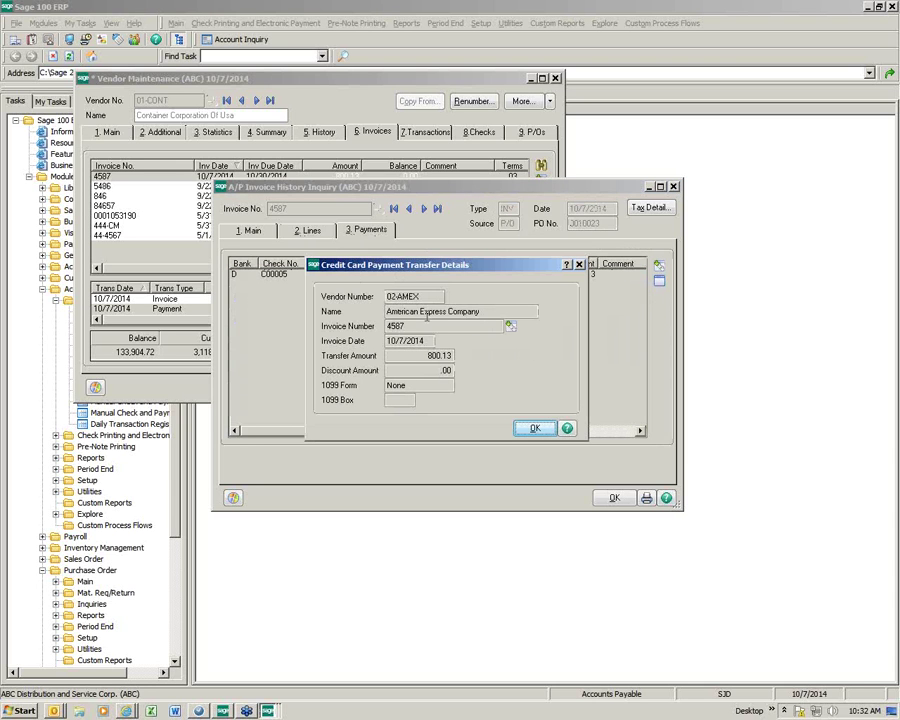
click(535, 428)
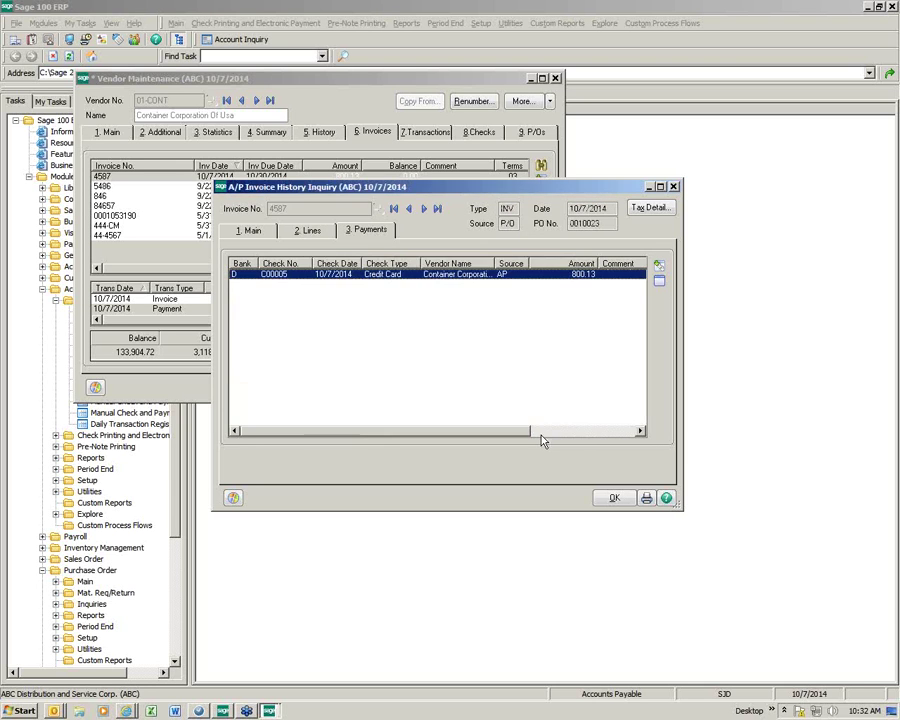
click(613, 499)
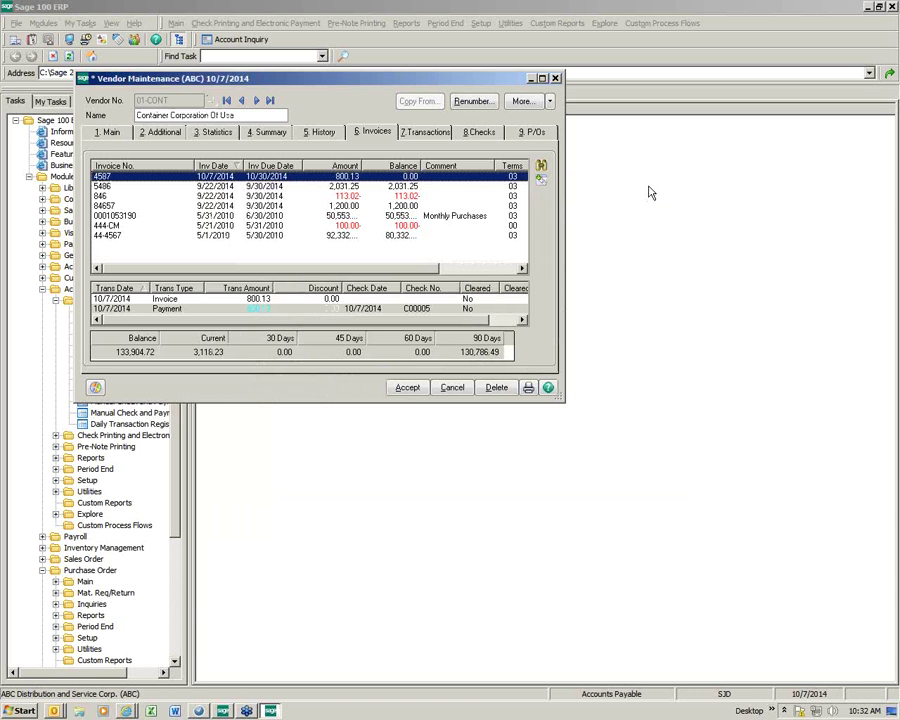
Step: Confirm American Express invoice 4587 has a TRANSFER line from Container Corporation's invoice
click(407, 387)
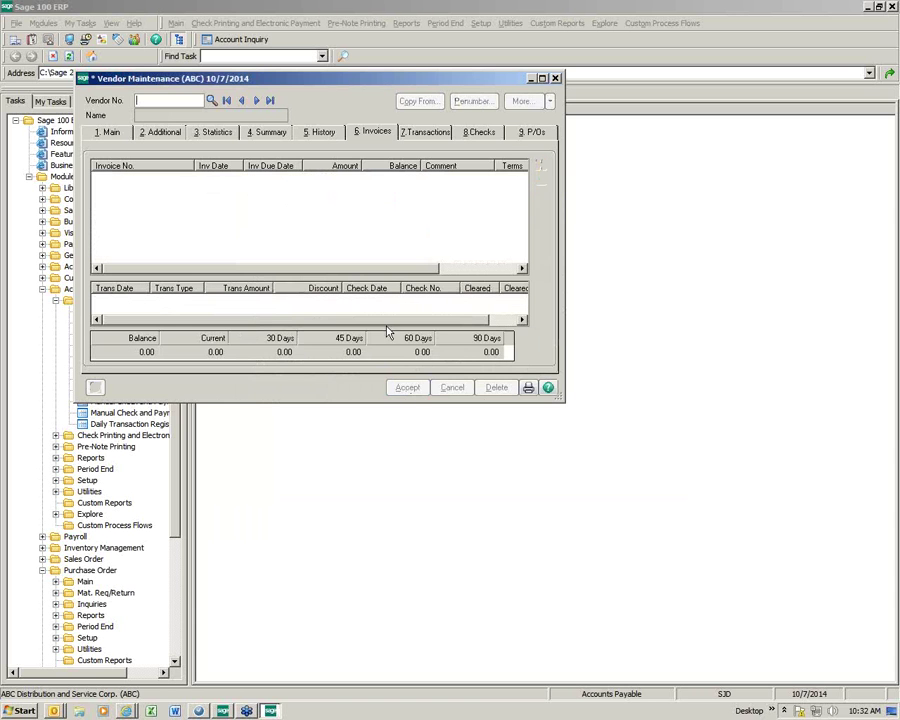
click(211, 102)
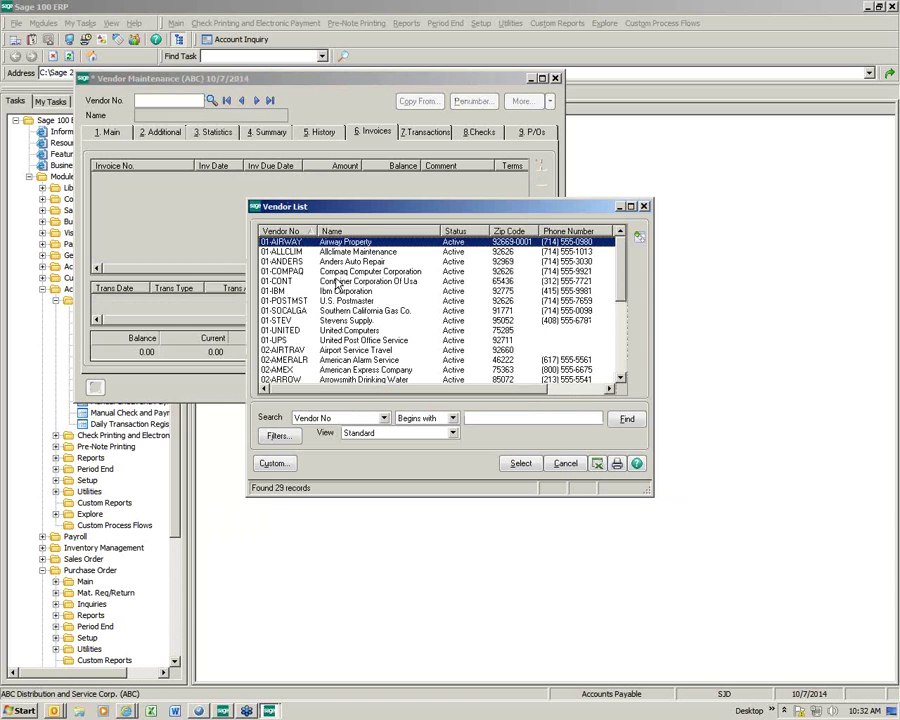
click(299, 370)
double_click(301, 371)
click(415, 176)
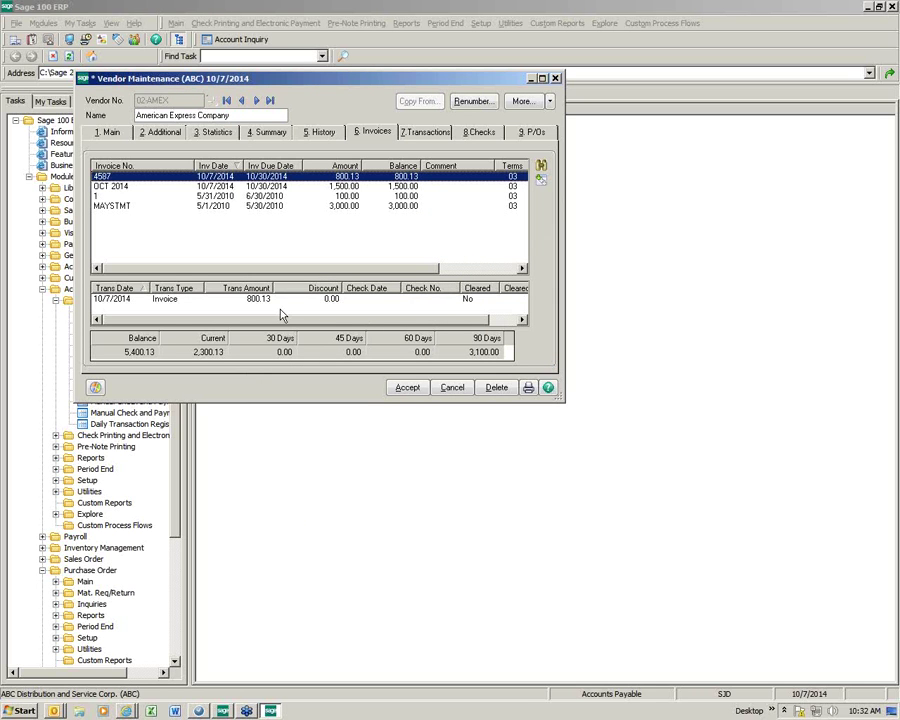
double_click(239, 180)
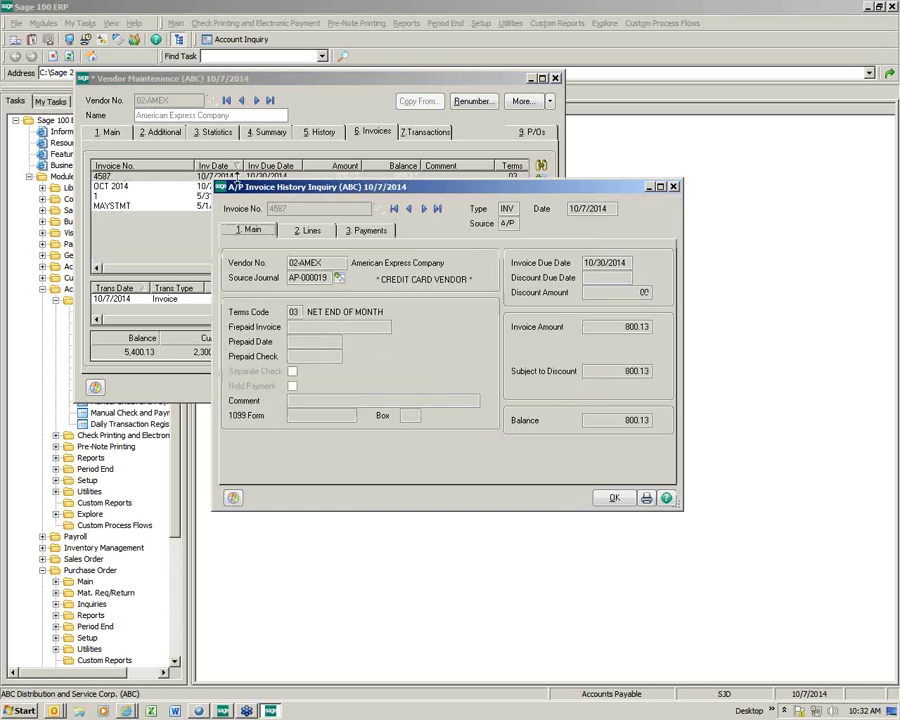
click(310, 232)
click(315, 279)
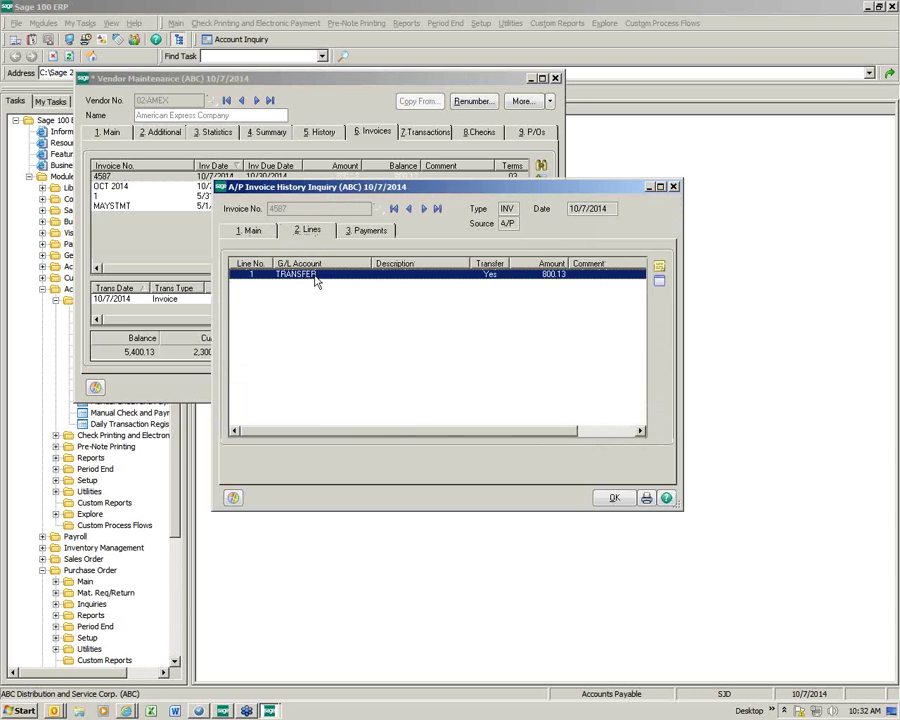
click(659, 281)
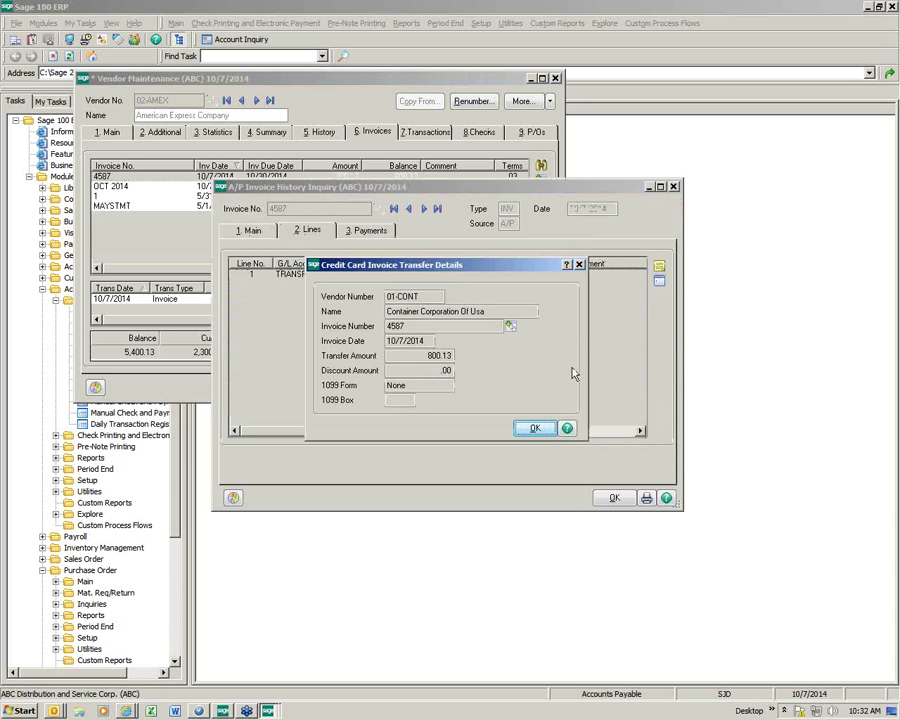
click(535, 428)
click(614, 497)
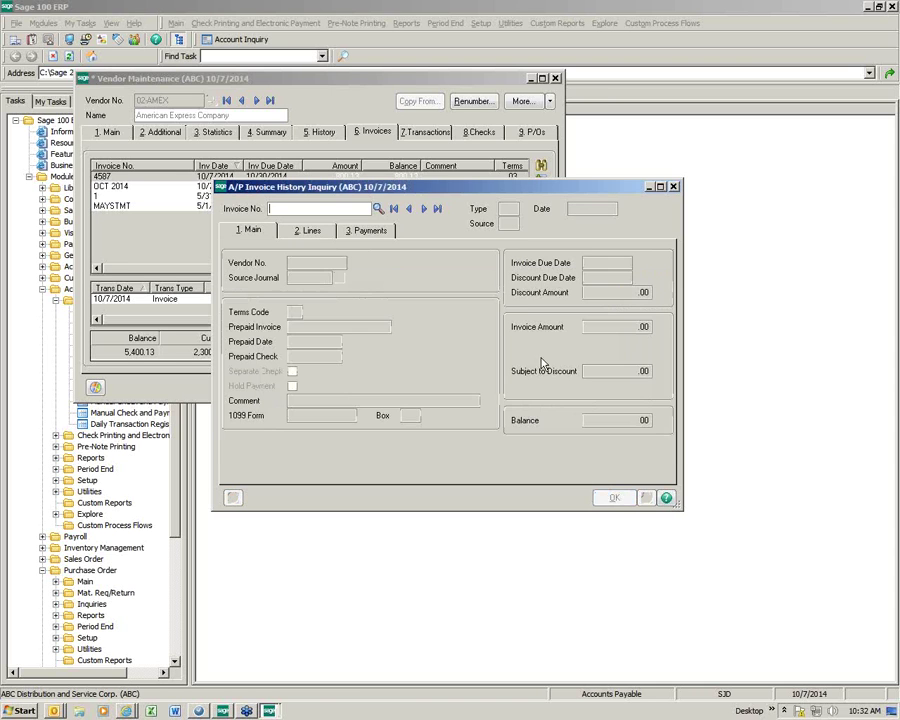
key(Escape)
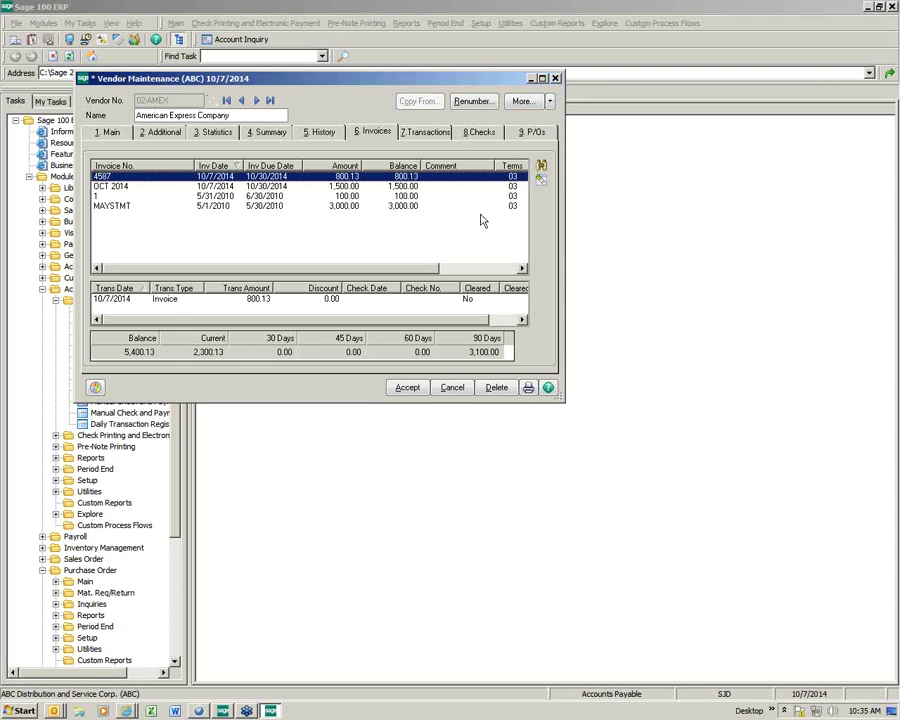
Step: Close Vendor Maintenance and start invoice OCT 2014 COMBINE for American Express Company (02-AMEX)
click(407, 387)
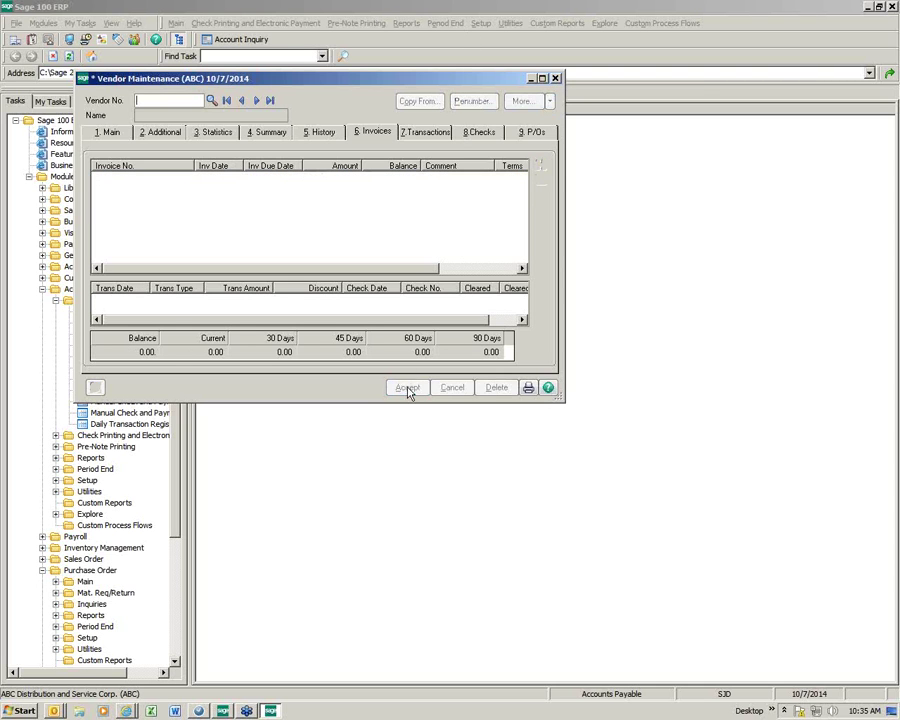
click(556, 79)
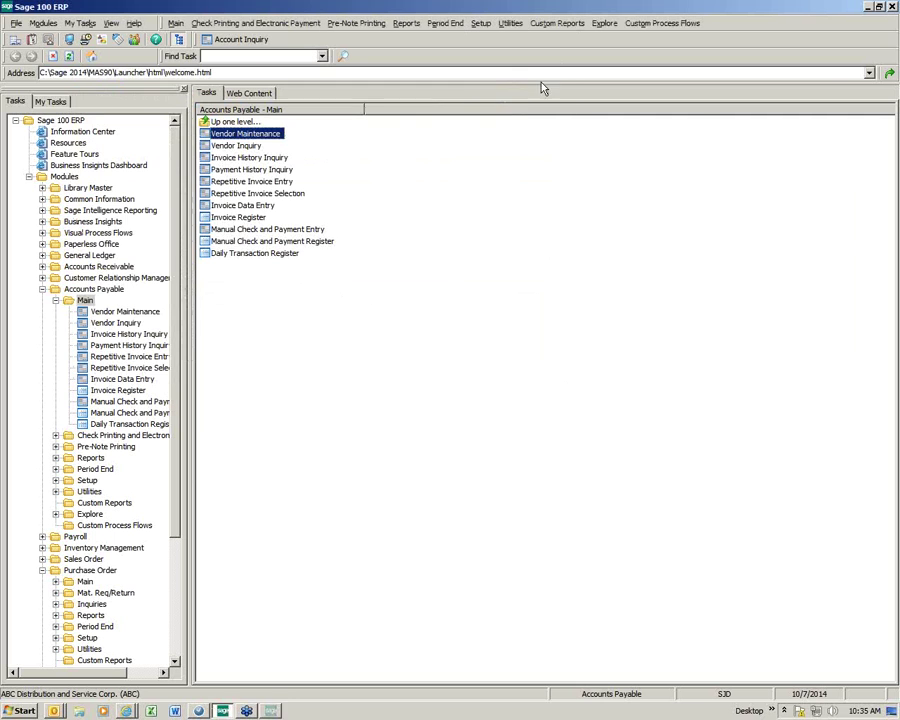
double_click(238, 207)
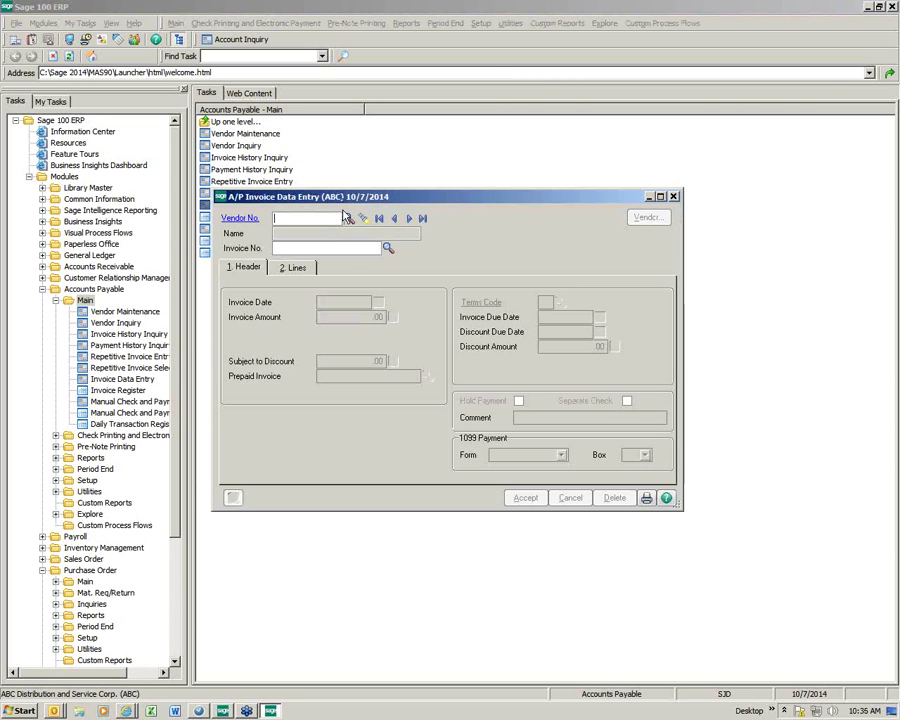
click(348, 218)
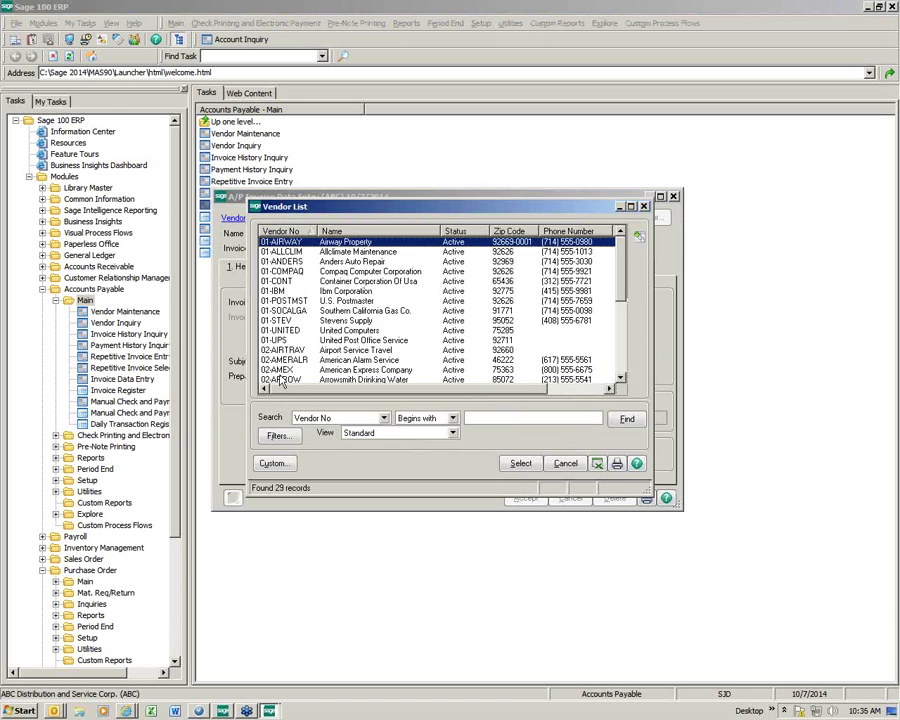
double_click(368, 369)
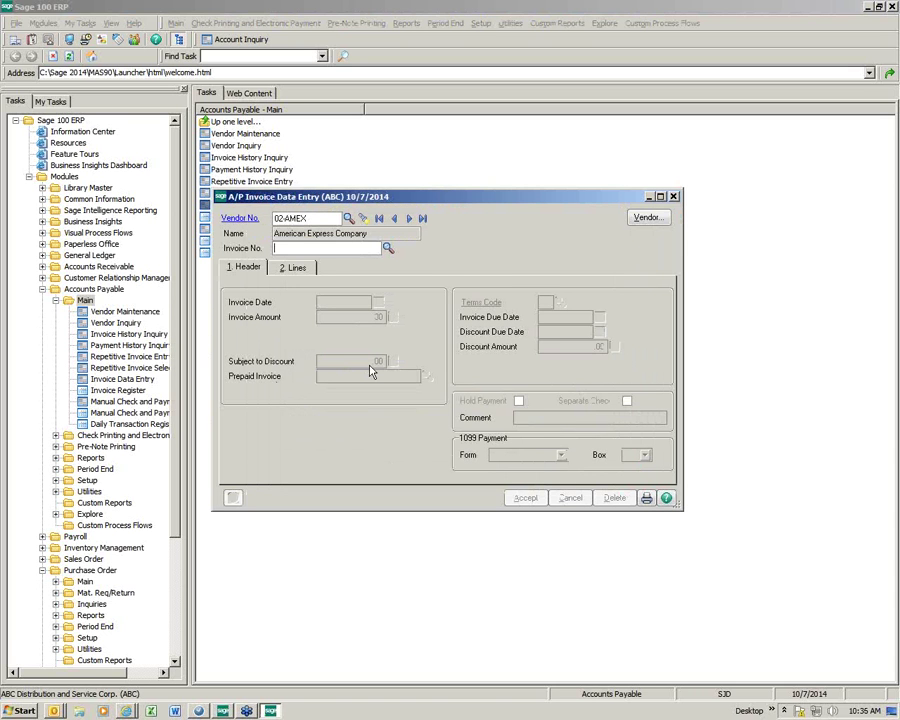
text(CCT 2014 COMBINE)
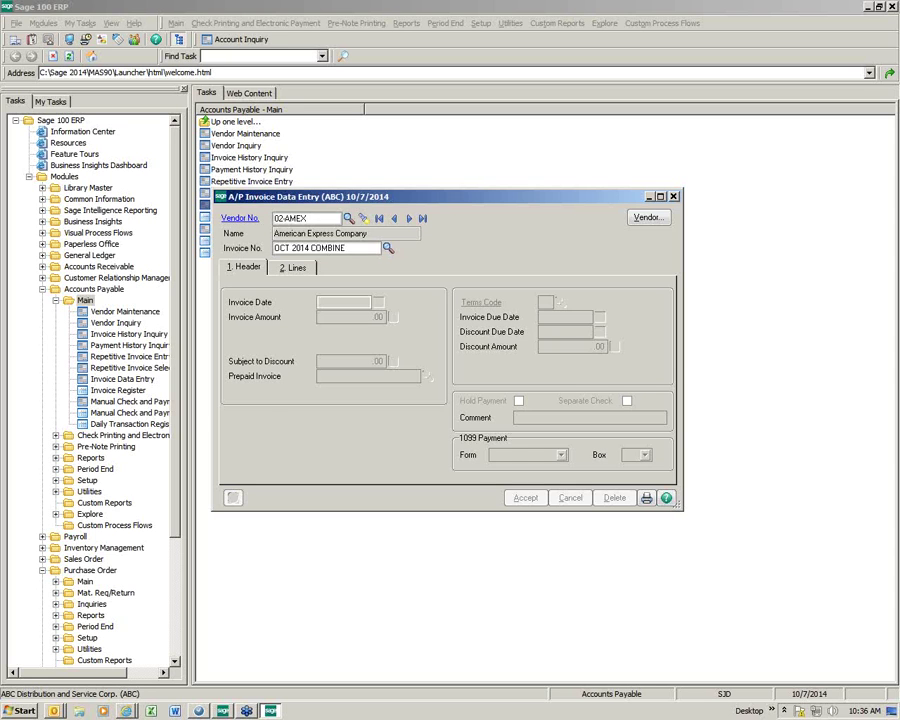
key(Tab)
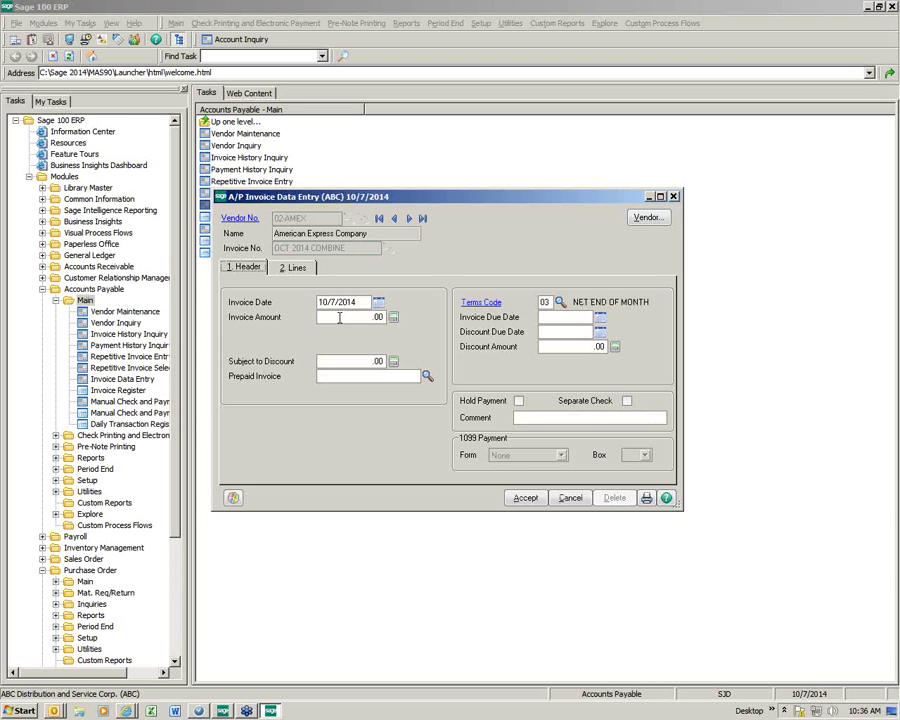
click(236, 220)
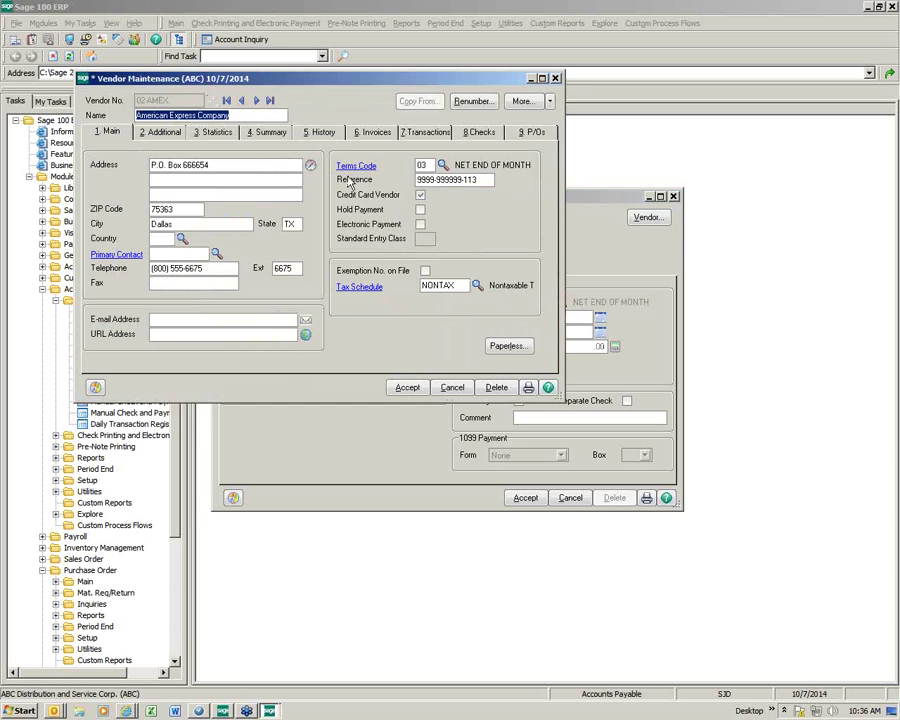
click(383, 138)
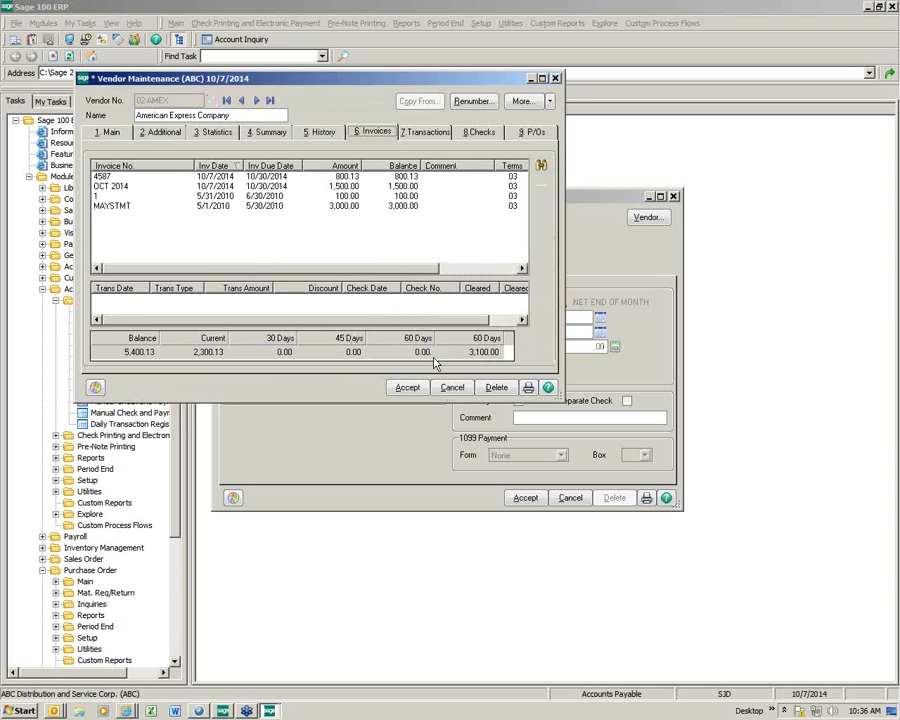
click(418, 388)
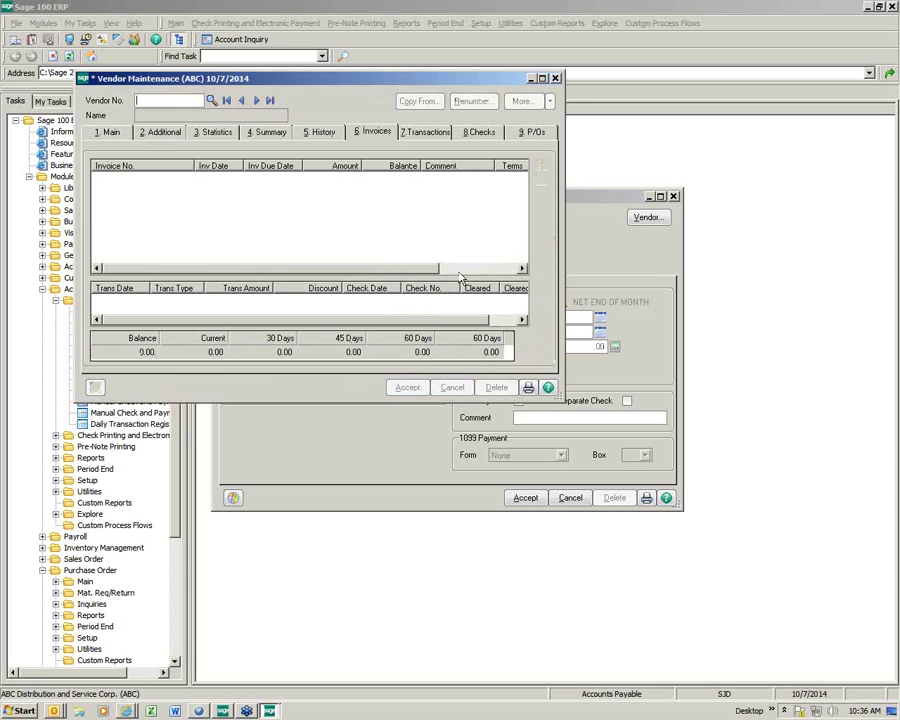
click(555, 78)
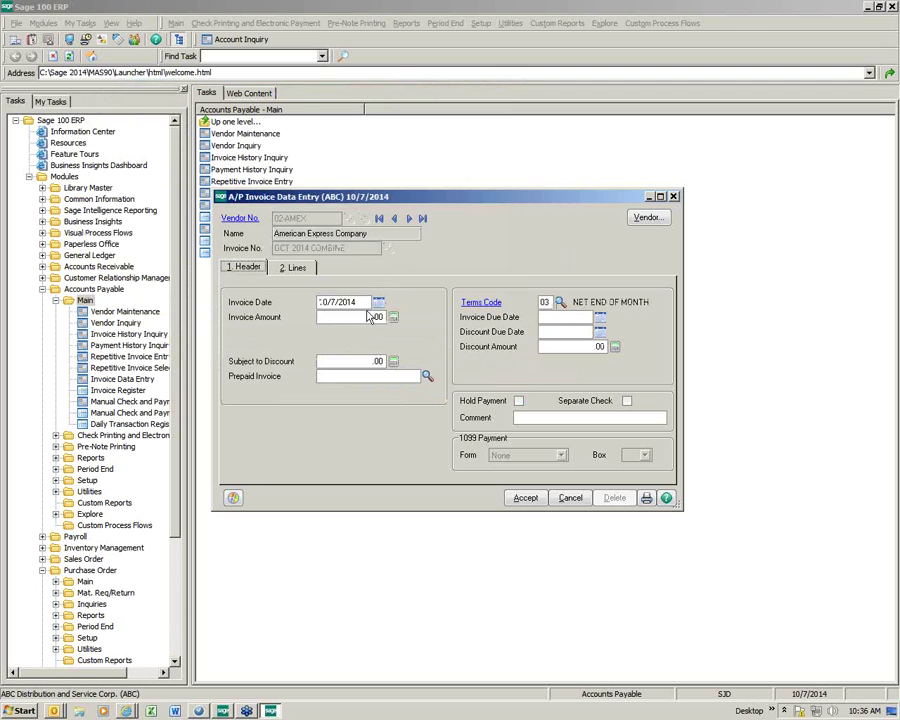
Step: Enter 5,400.13 as the OCT 2014 COMBINE invoice amount
click(345, 316)
text(5400.10)
text(3)
key(Tab)
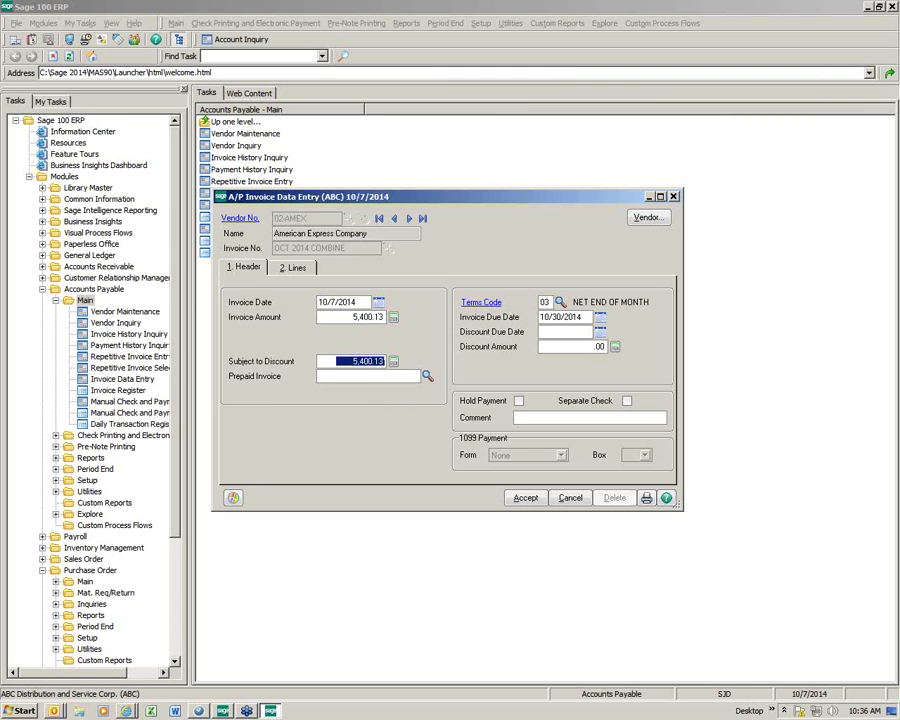
Step: Transfer all four 02-AMEX invoices onto the lines, totalling 5,400.13
click(295, 271)
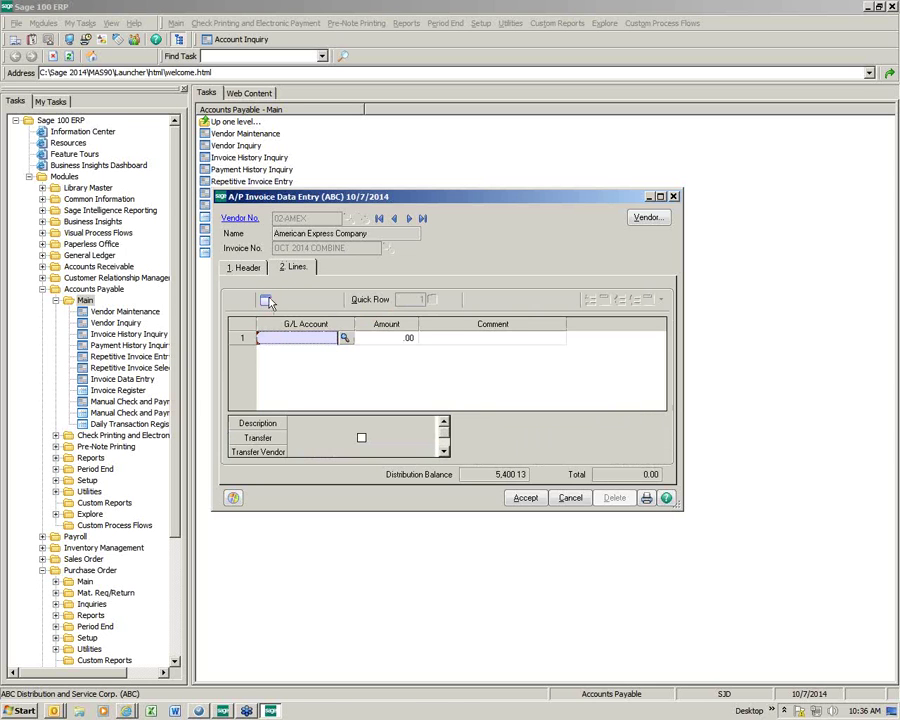
click(266, 303)
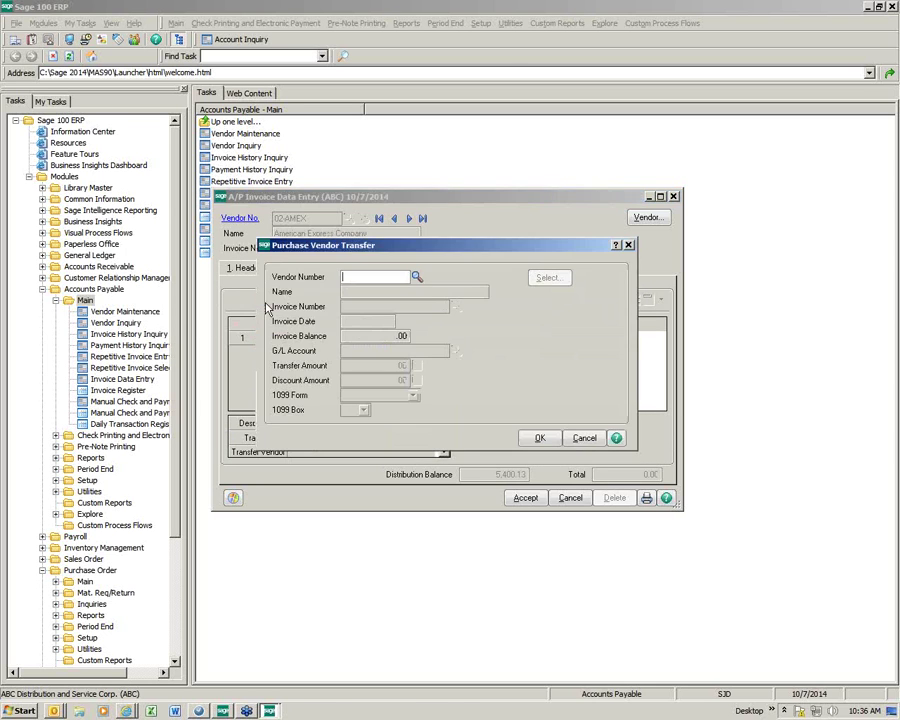
click(416, 277)
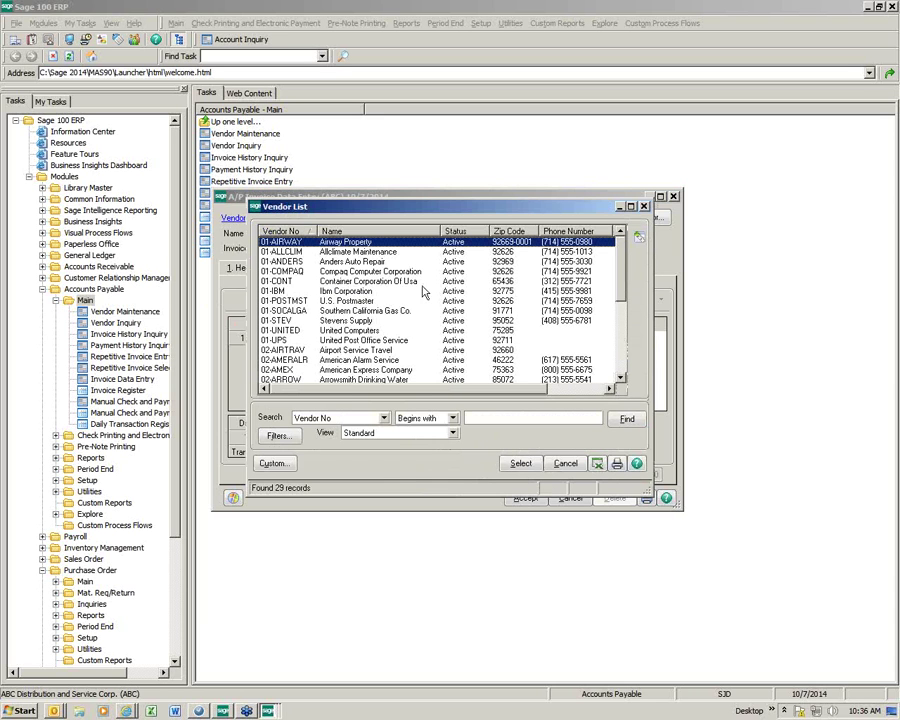
double_click(370, 370)
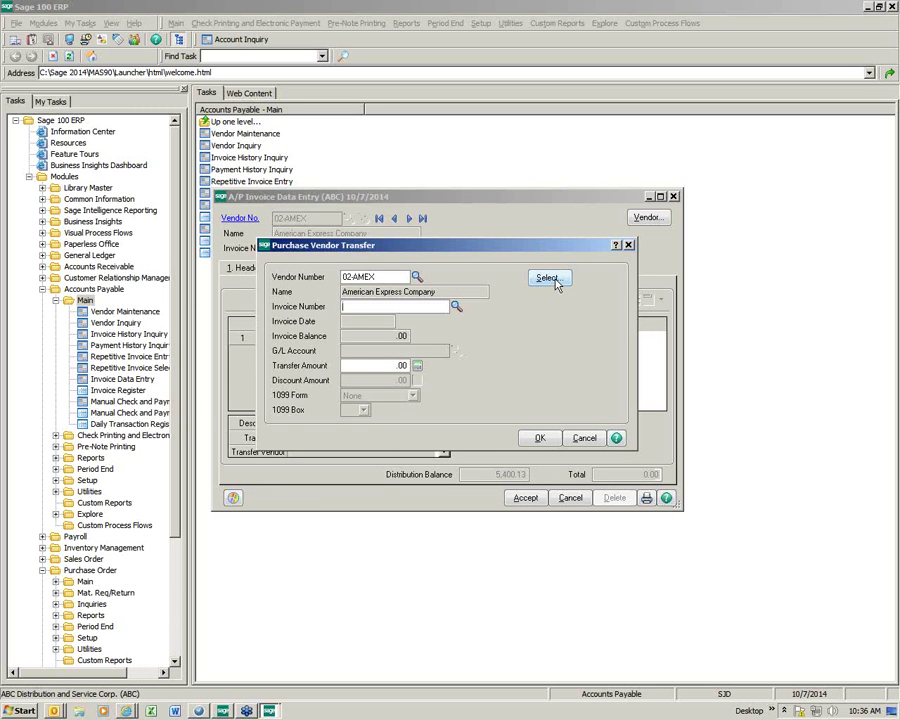
click(557, 281)
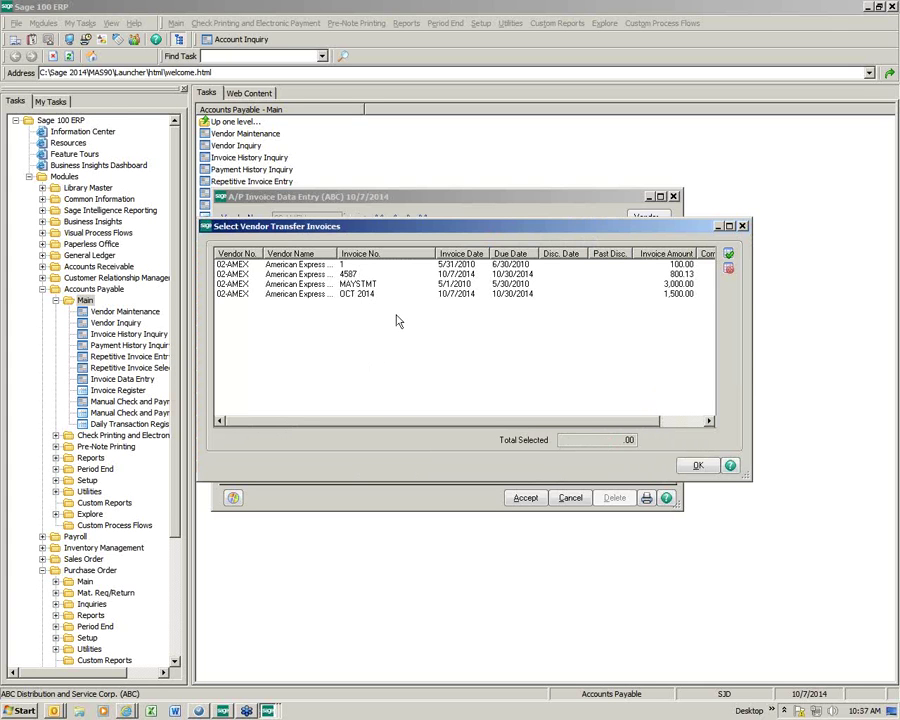
click(728, 256)
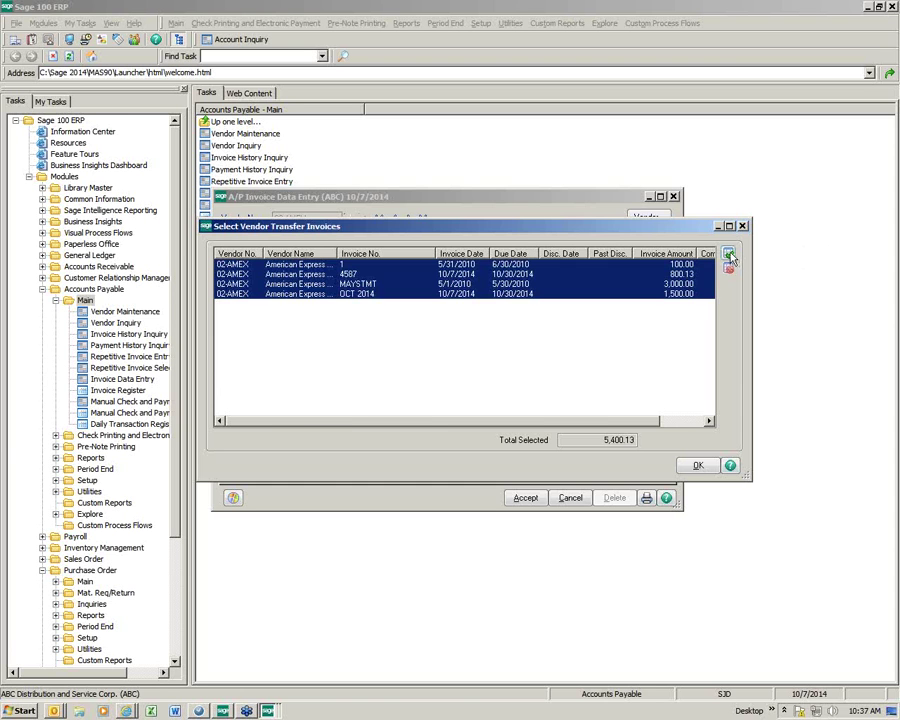
click(705, 464)
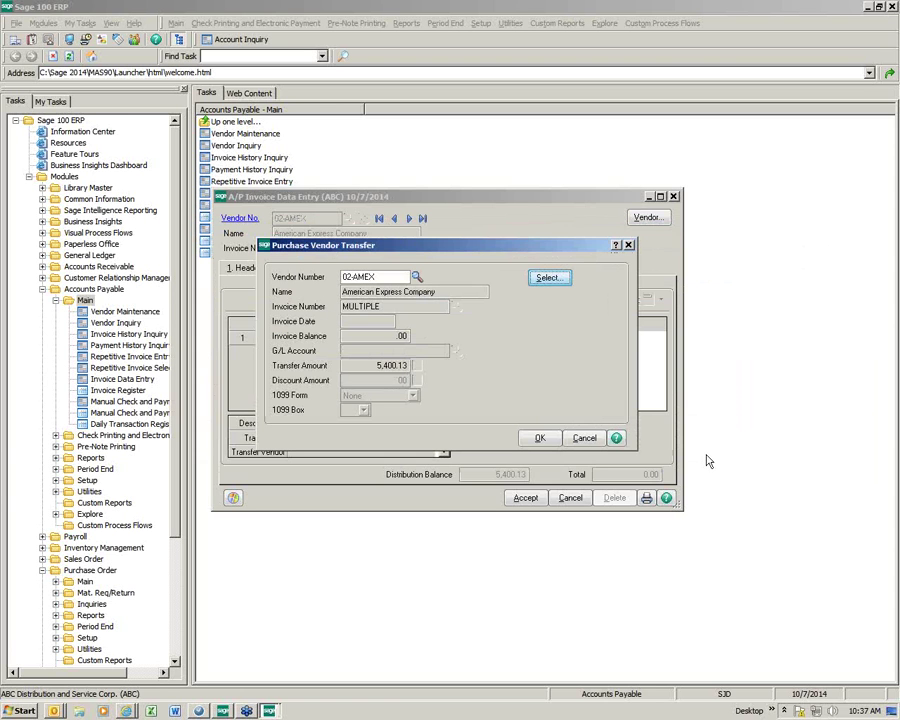
click(548, 440)
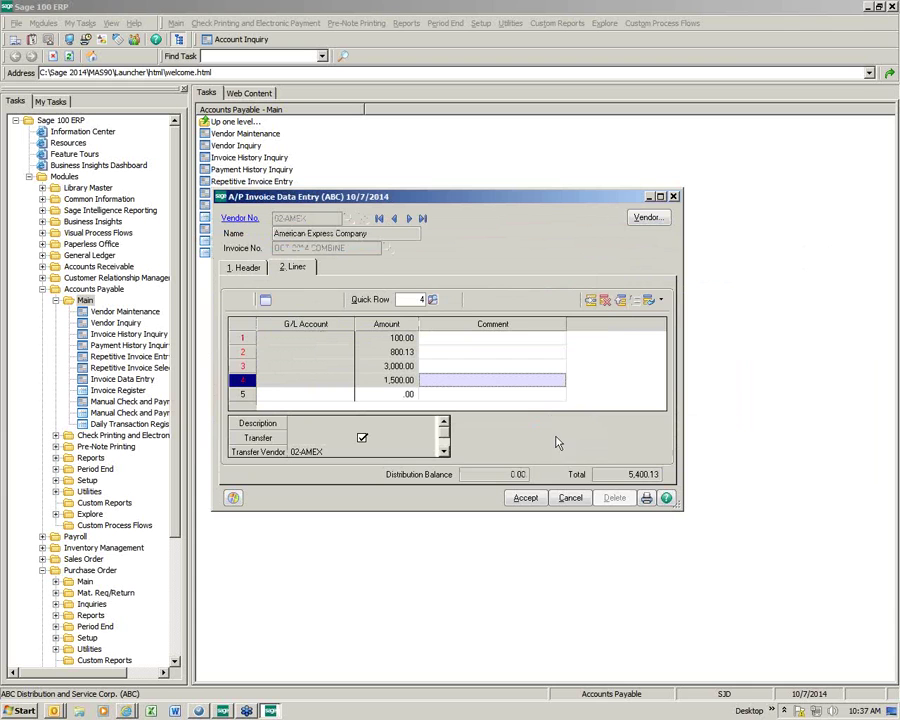
Step: Save the OCT 2014 COMBINE invoice and print the Invoice Register for 10/7/2014
click(525, 498)
click(646, 498)
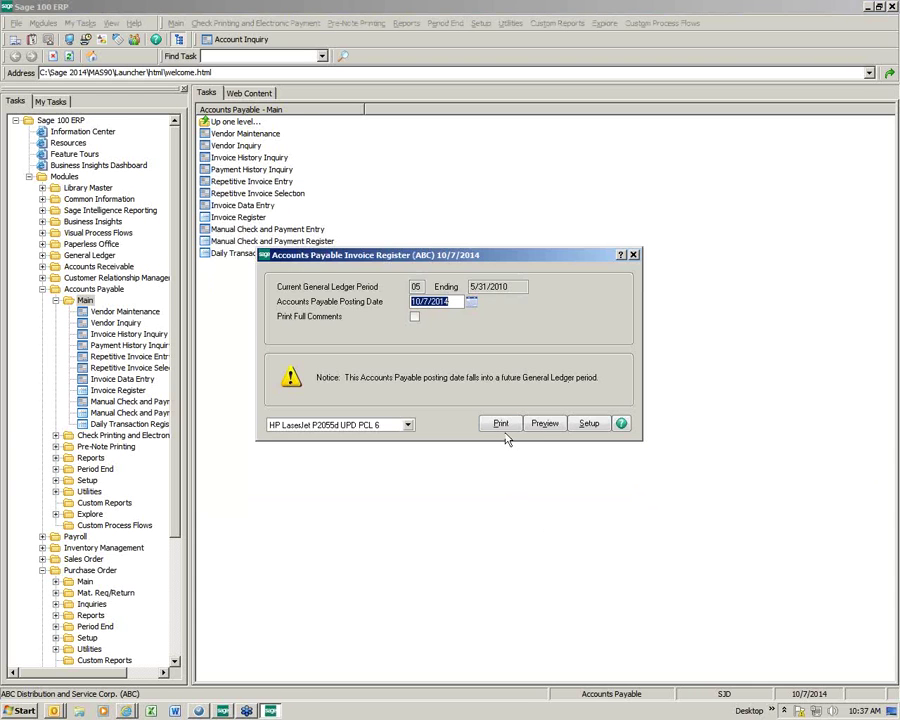
click(500, 423)
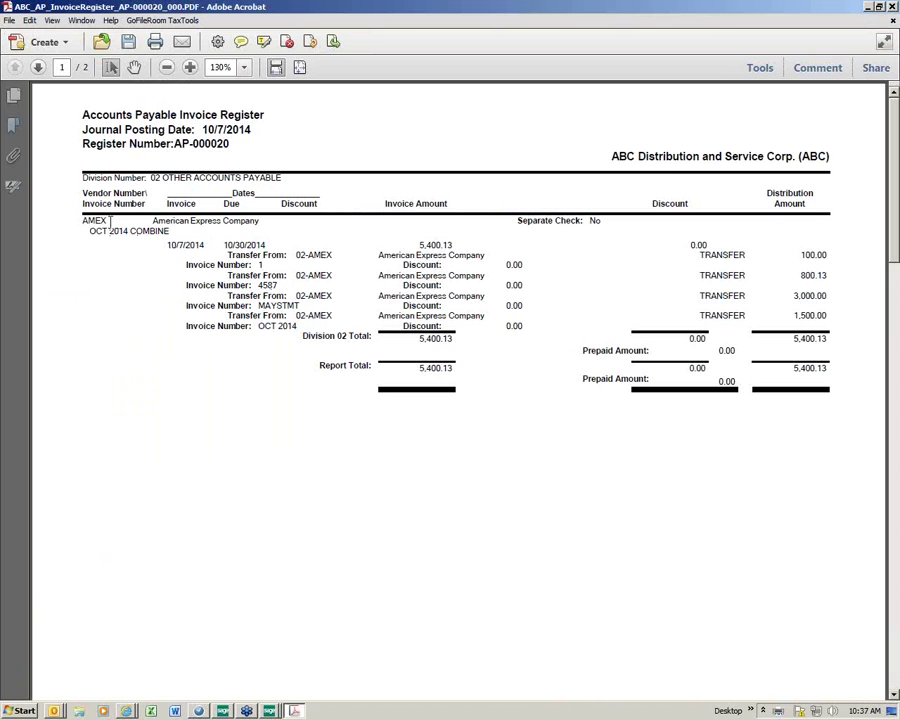
Step: Highlight the AMEX OCT 2014 COMBINE entry, close the register PDF, and update the Invoice Register
drag(117, 224, 80, 221)
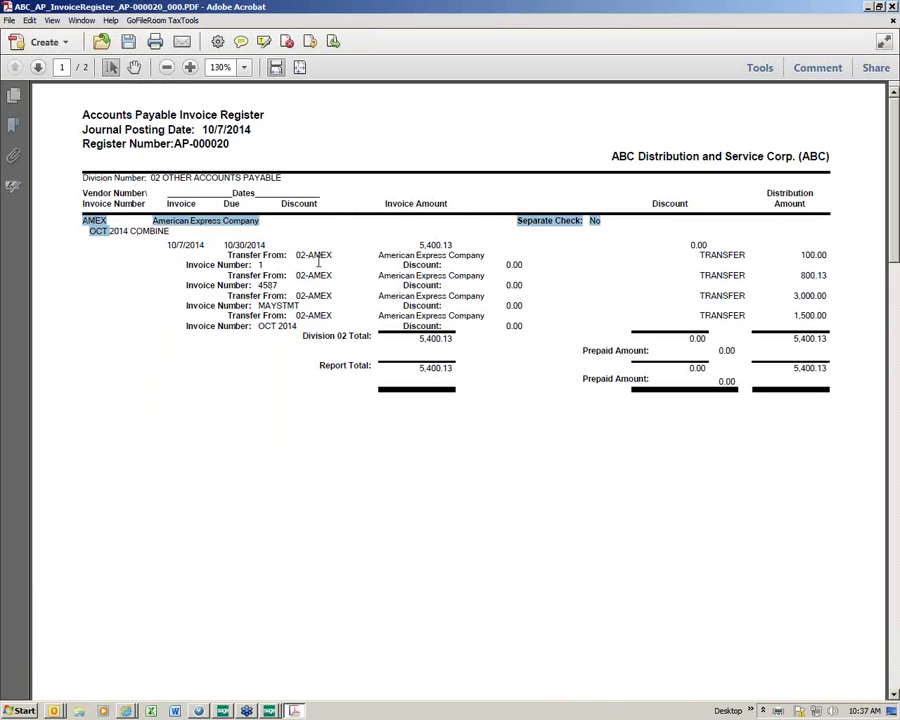
click(887, 18)
click(405, 265)
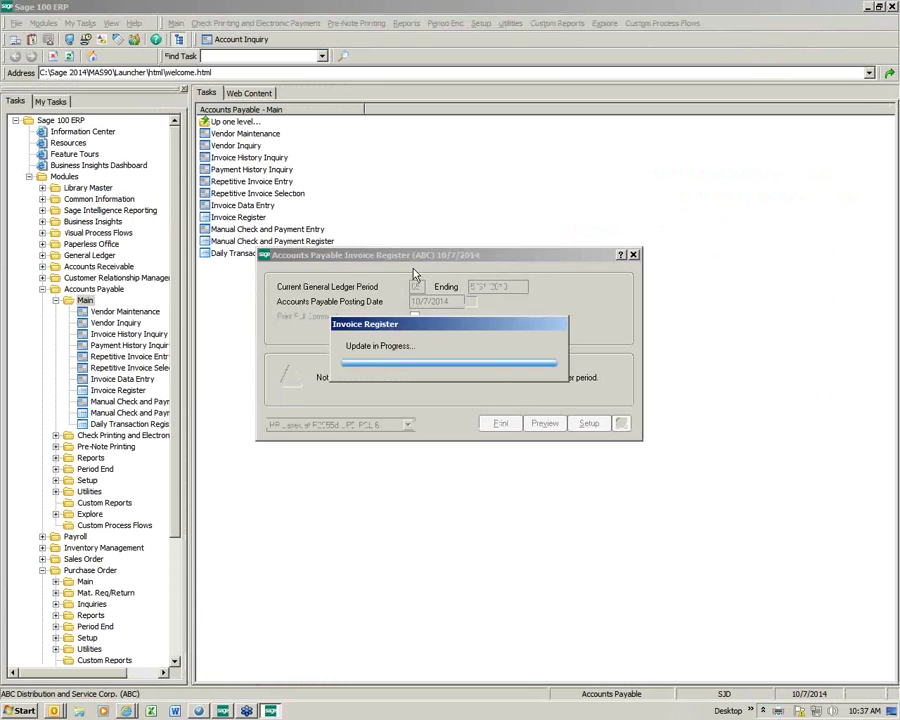
Step: Print the 10/7/2014 Daily Transaction Register for journal 000020 to PDF
click(424, 263)
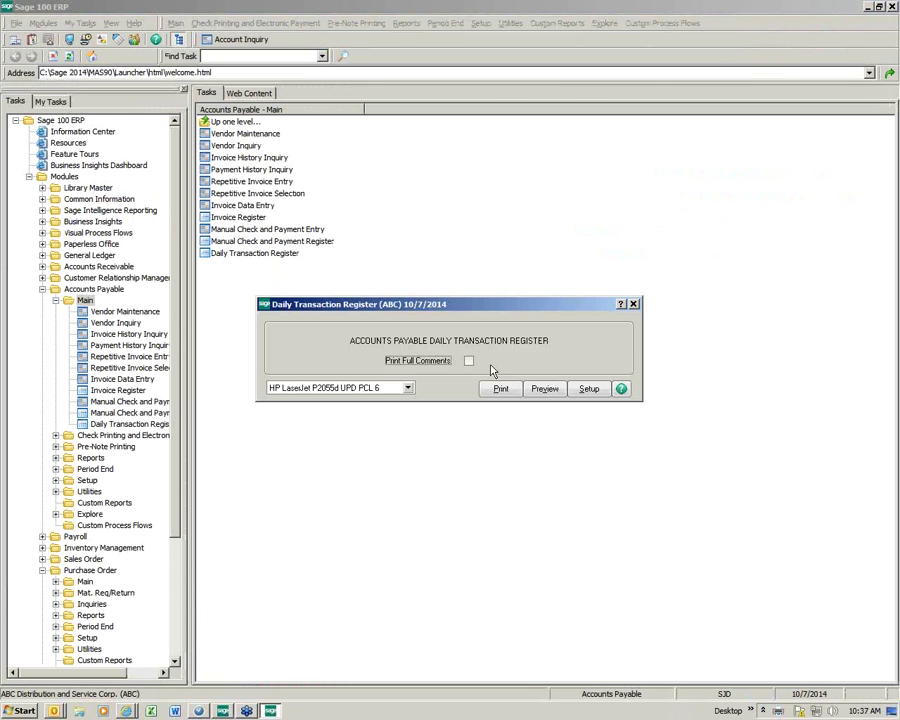
click(500, 388)
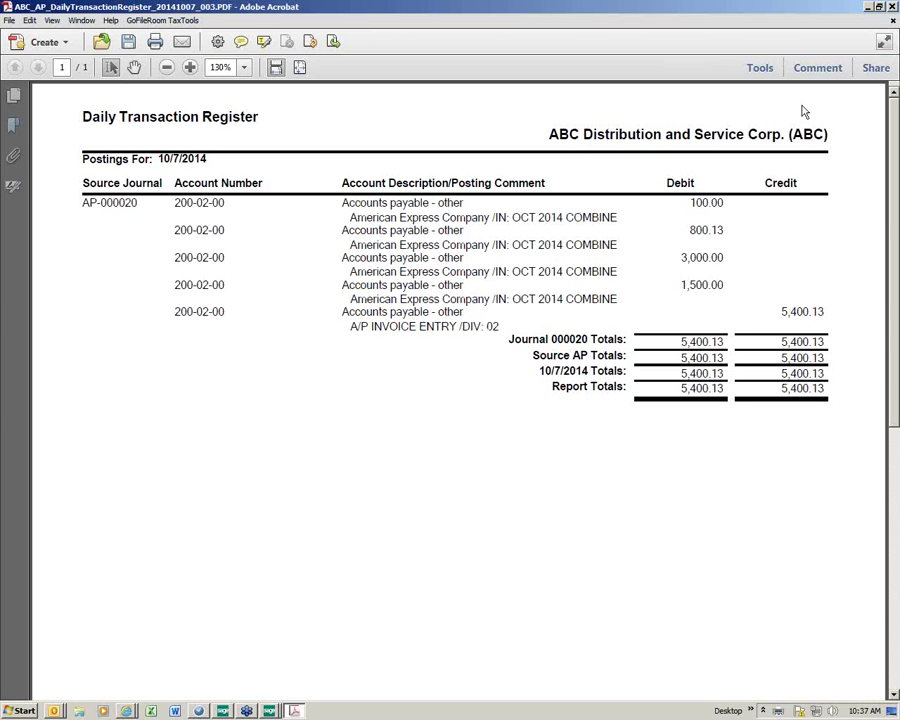
Step: Close the 5,400.13 Daily Transaction Register PDF and confirm the register update
click(893, 7)
click(418, 261)
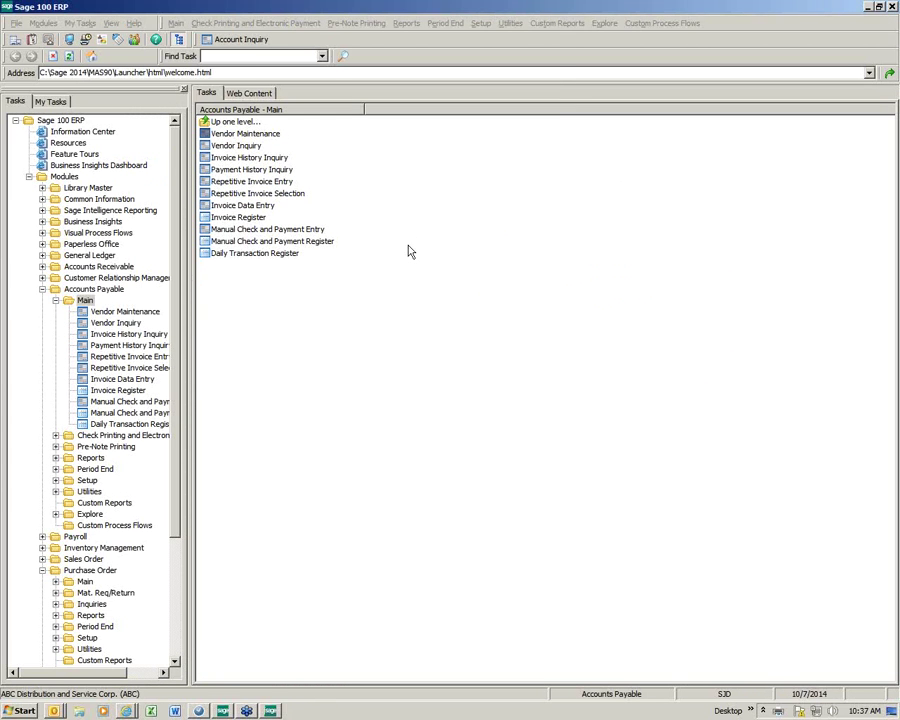
key(Return)
click(211, 101)
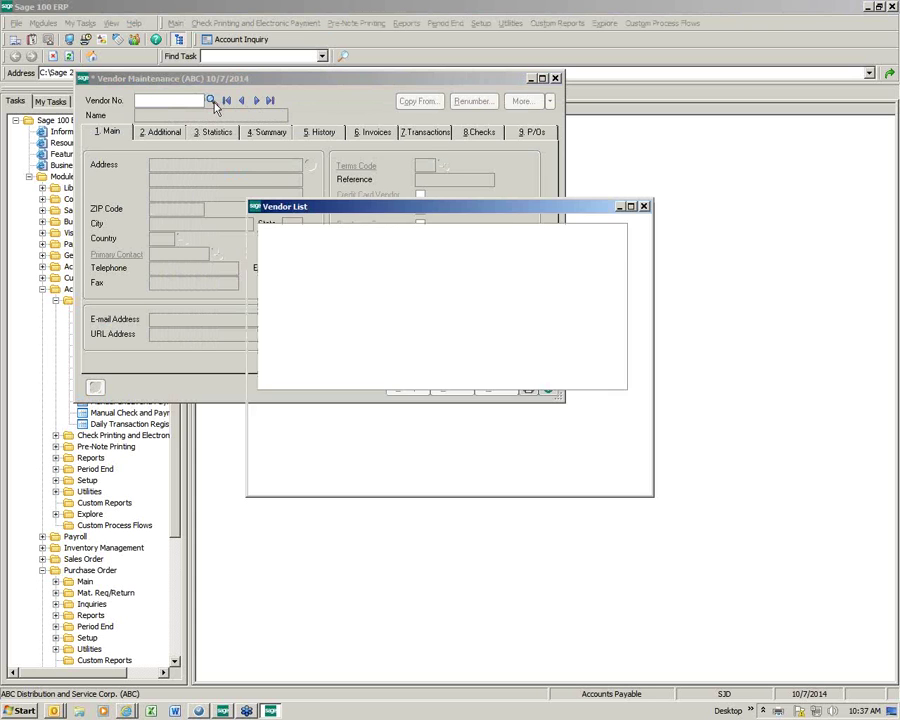
scroll(305, 372, down, 5)
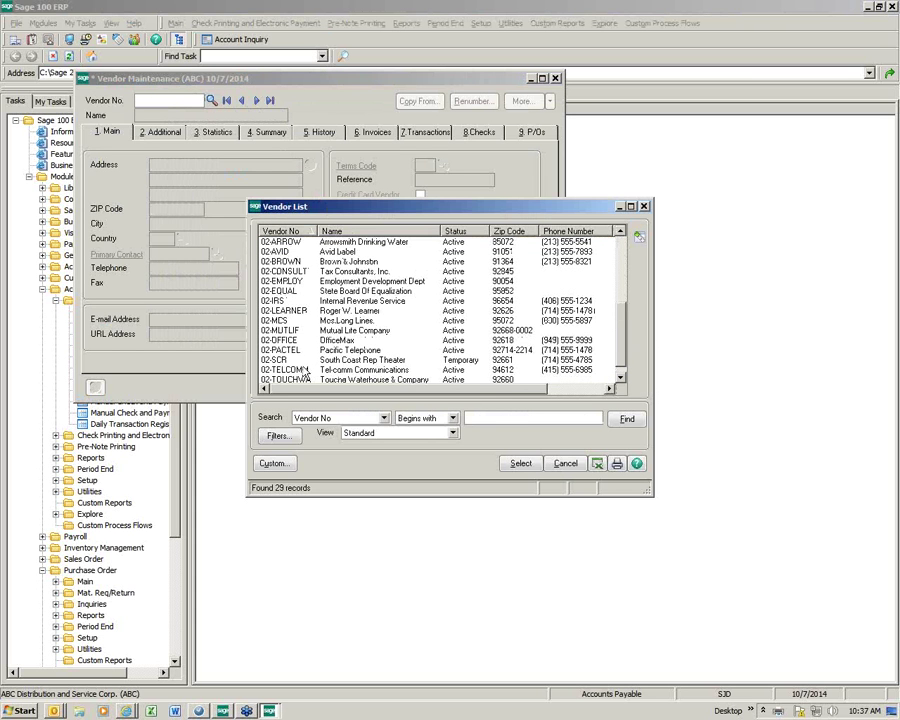
click(620, 232)
double_click(338, 242)
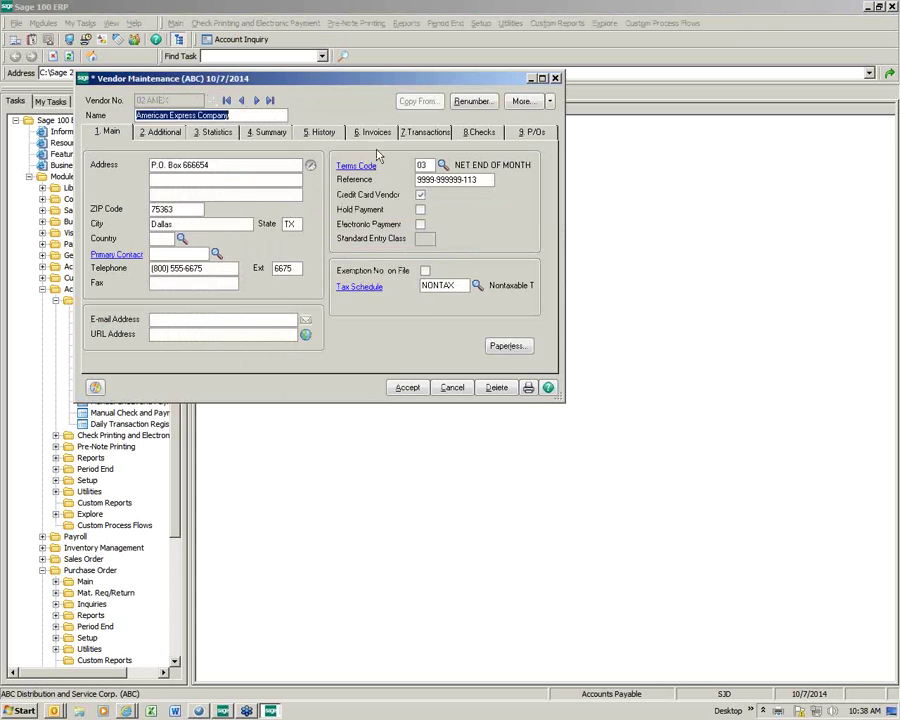
click(375, 132)
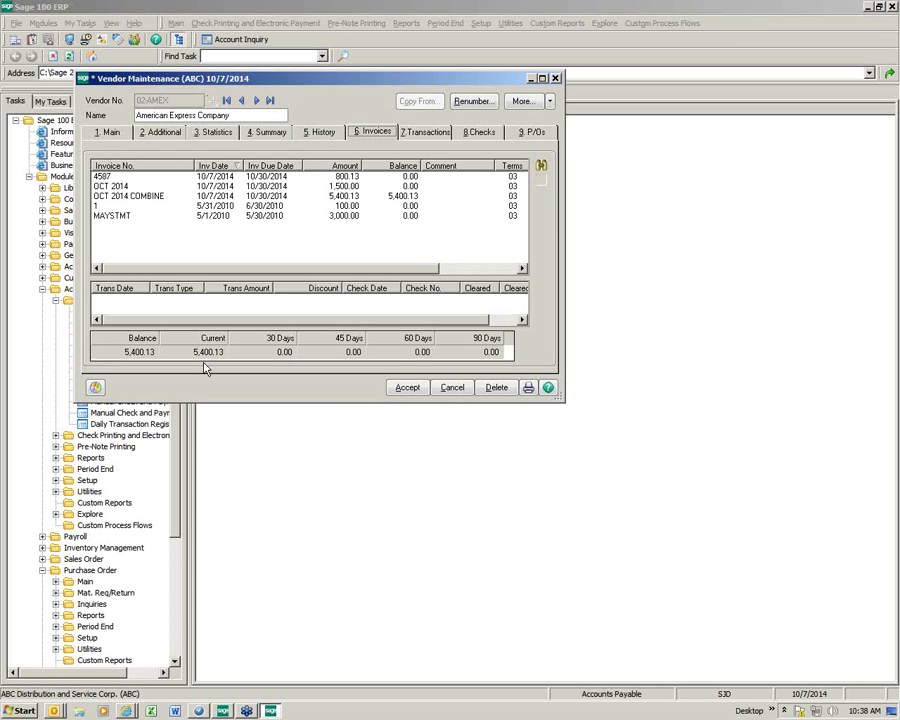
click(407, 197)
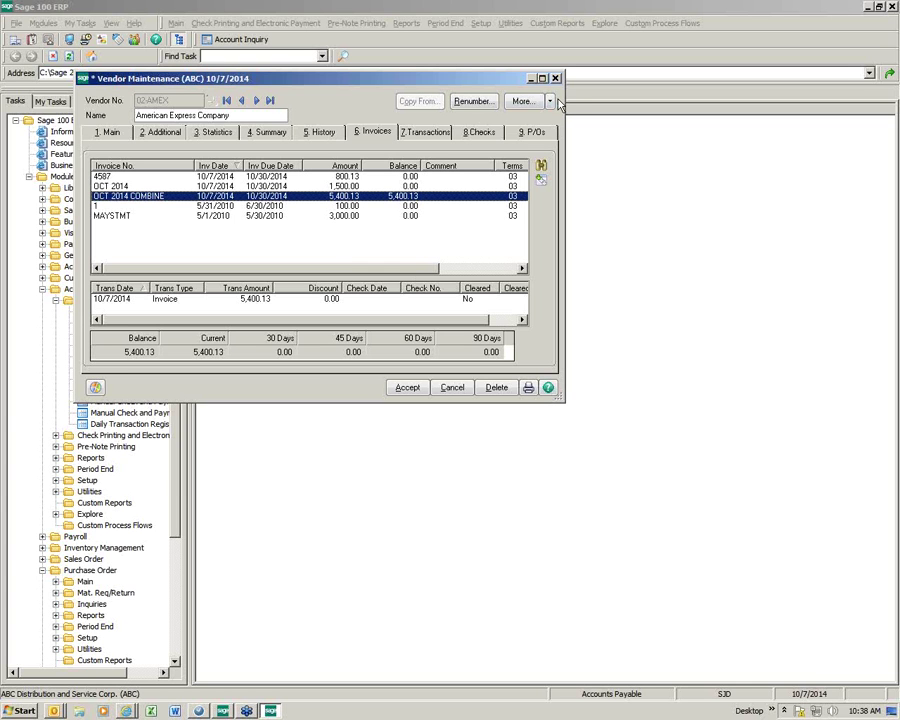
click(556, 79)
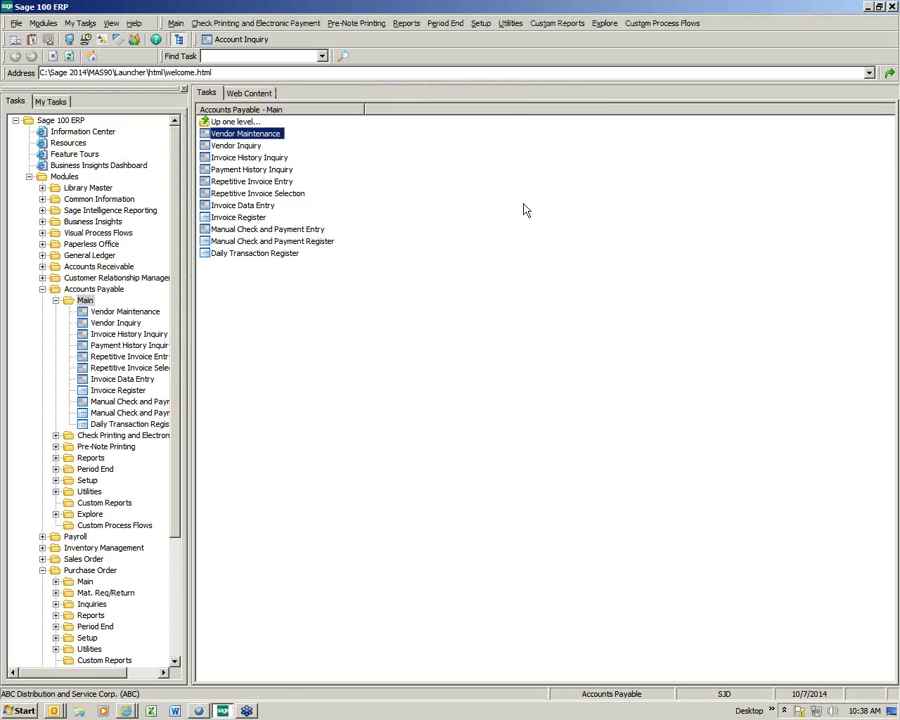
double_click(268, 207)
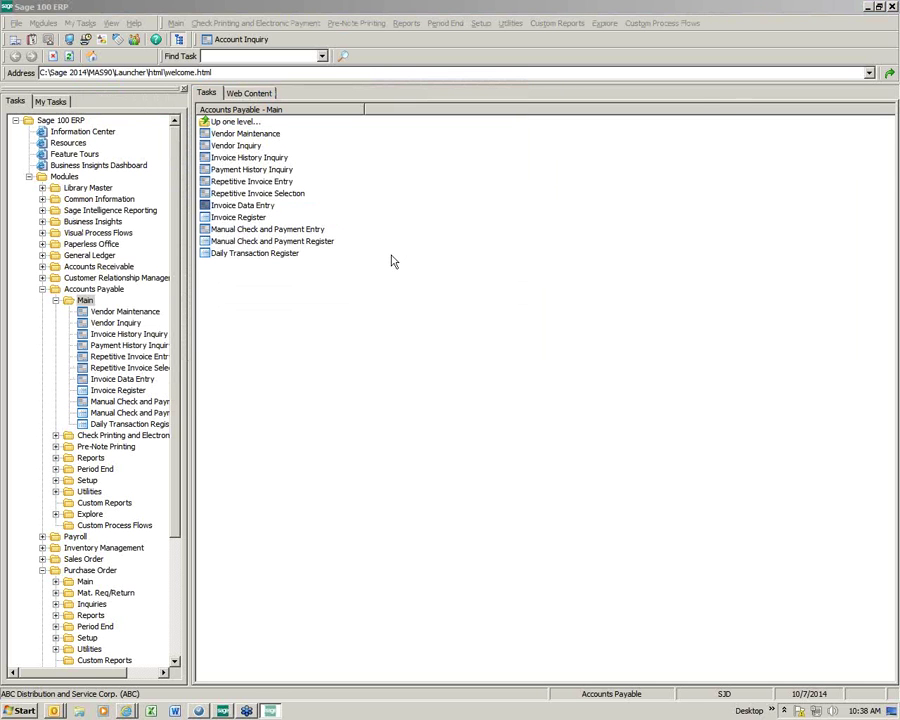
click(357, 228)
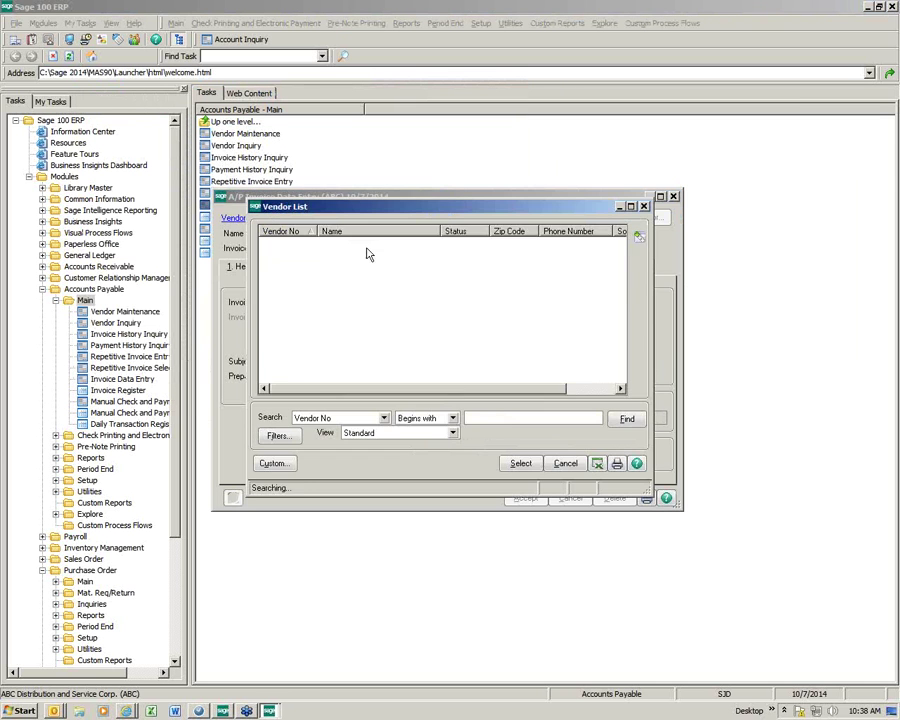
double_click(347, 283)
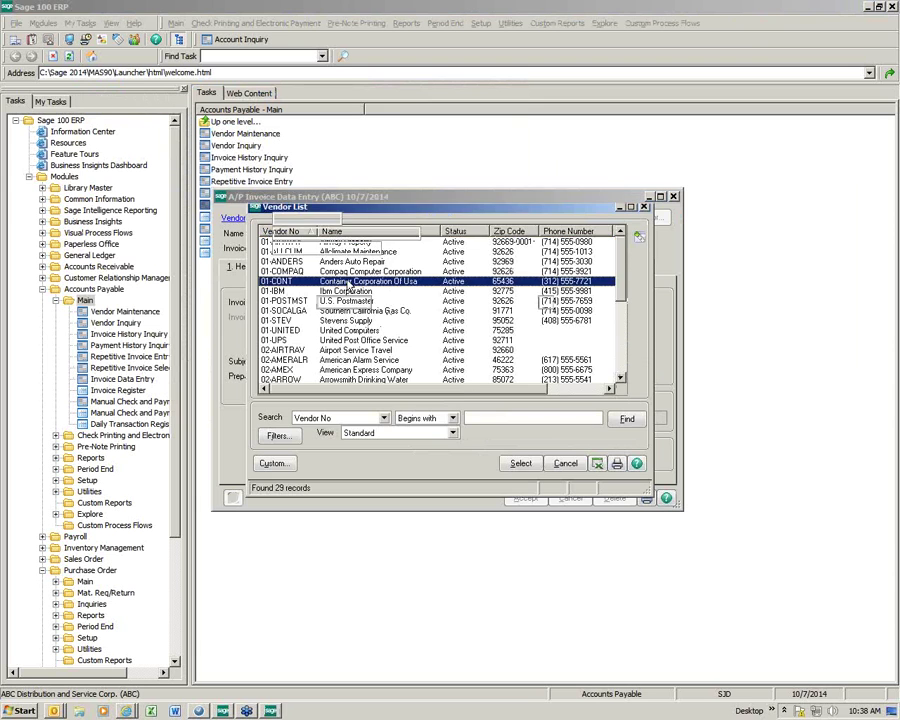
text(1264)
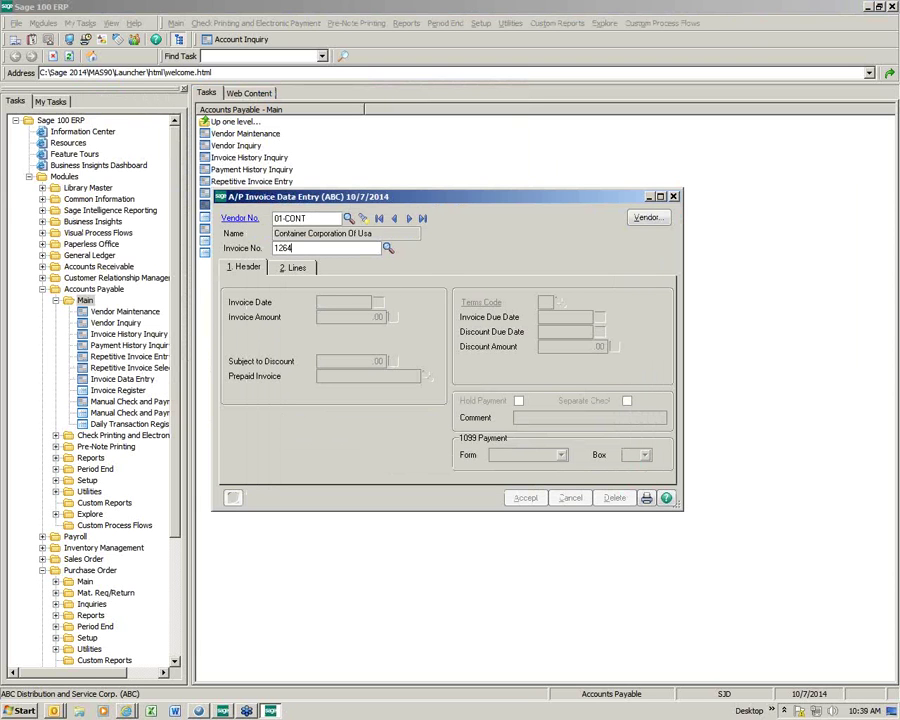
key(Return)
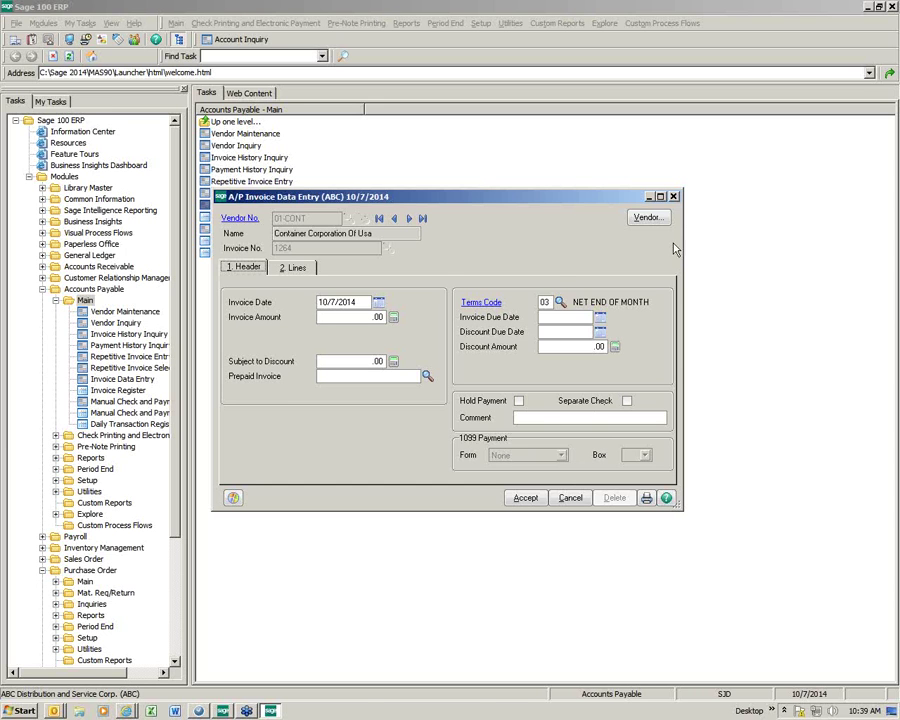
click(674, 198)
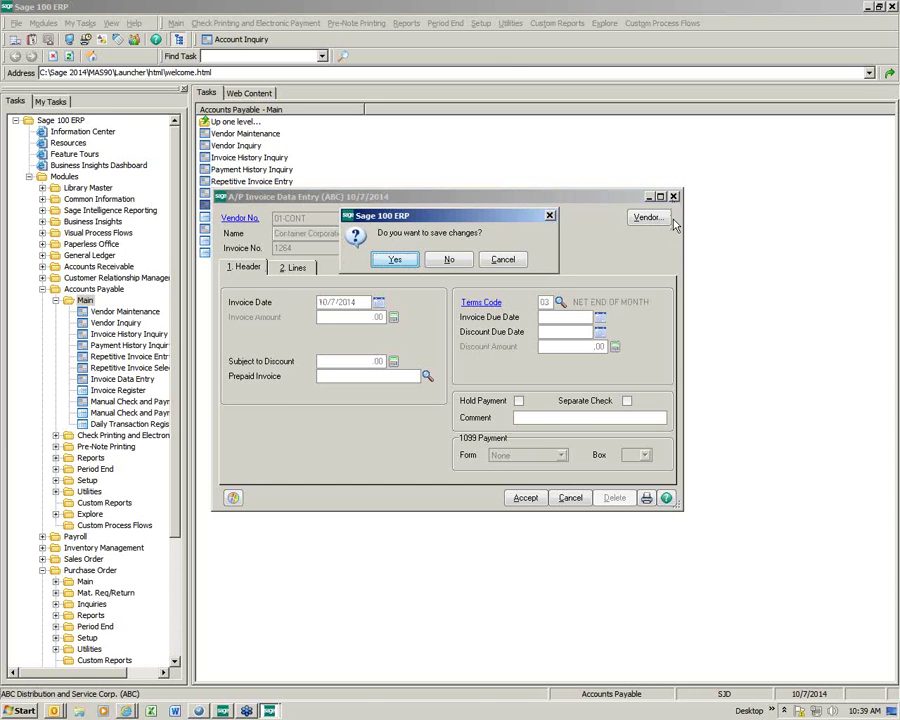
click(454, 257)
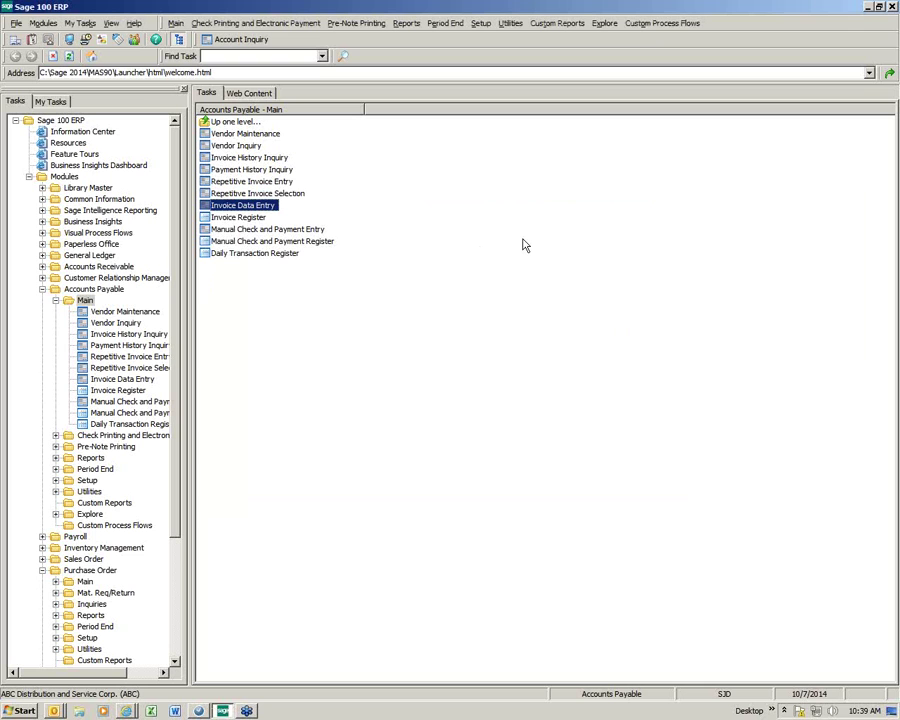